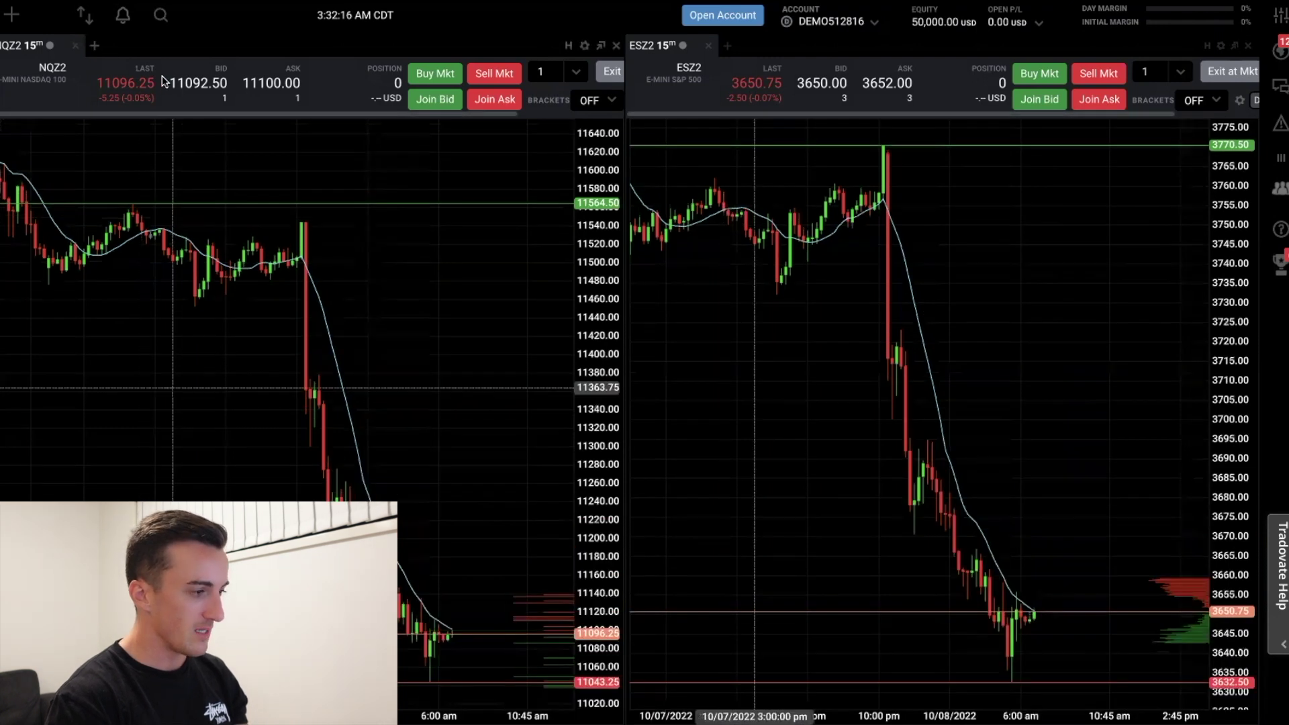
# Close the NQZ2 and ESZ2 charts, then add a new 15-minute NQZ2 E-Mini NASDAQ 100 chart
pyautogui.click(75, 46)
pyautogui.click(74, 46)
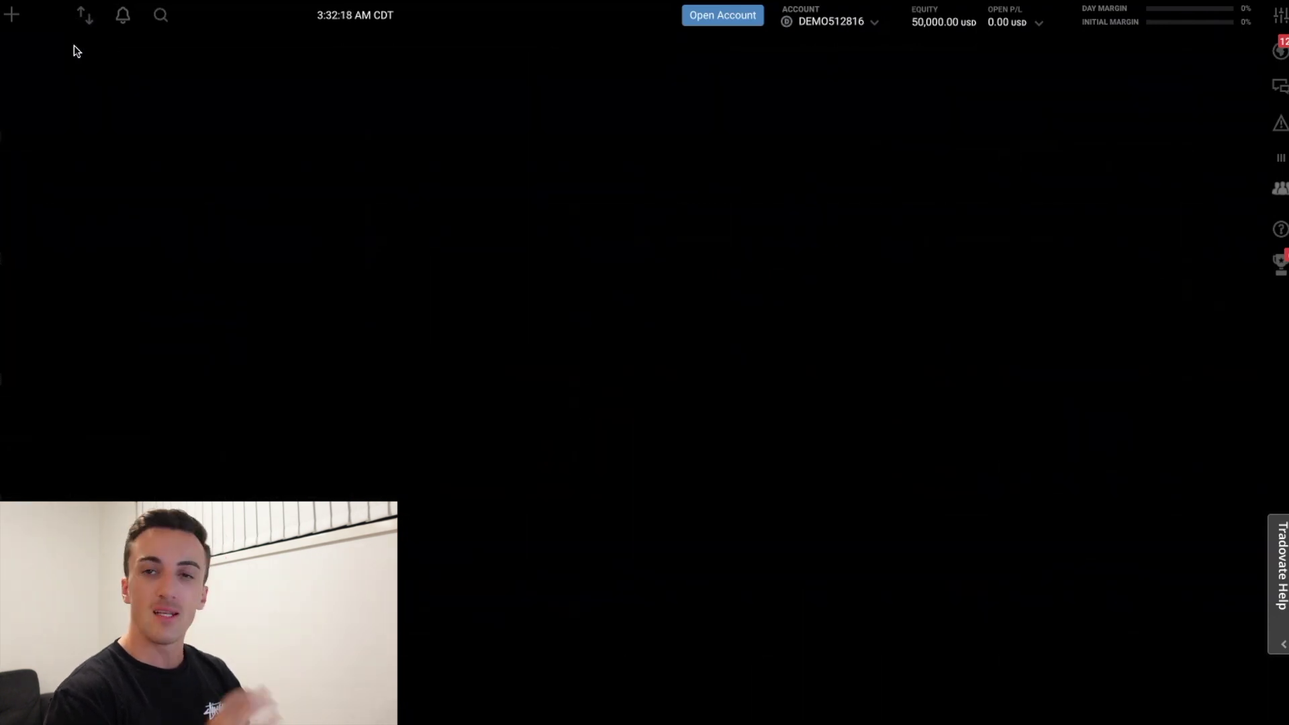
pyautogui.click(17, 25)
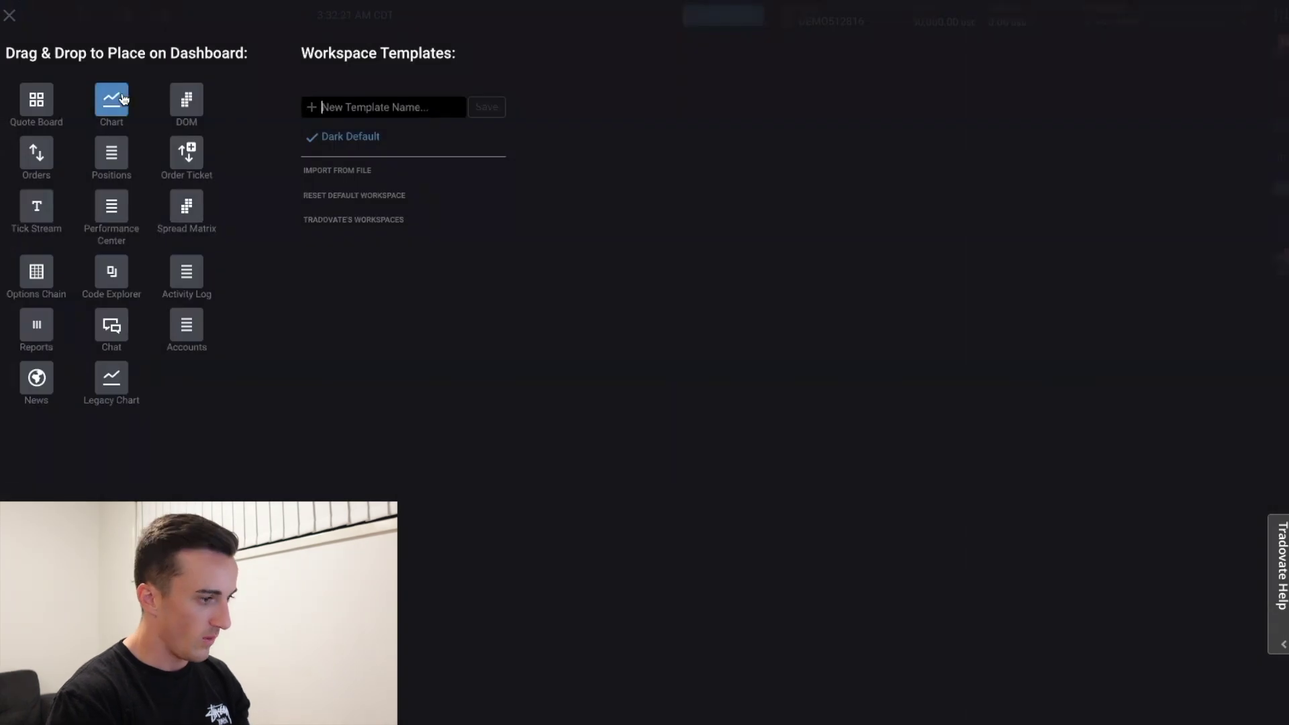
pyautogui.moveTo(110, 99); pyautogui.dragTo(227, 312)
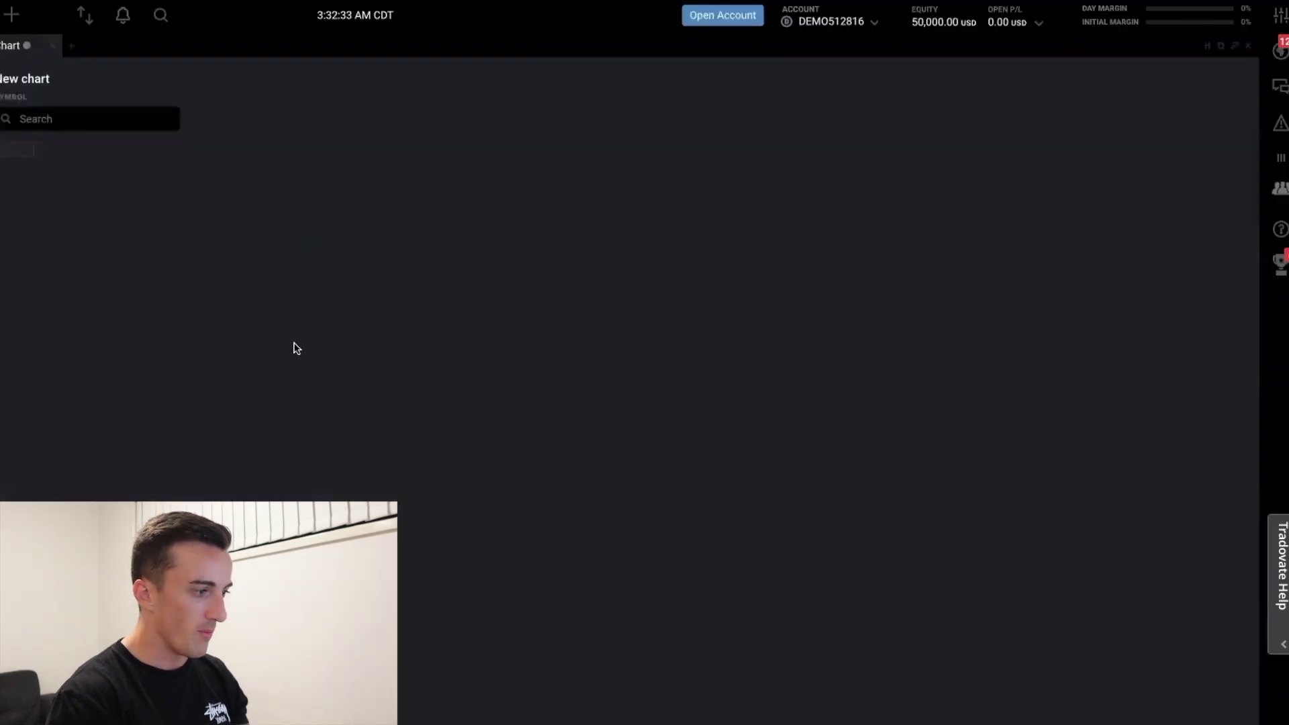
pyautogui.click(93, 118)
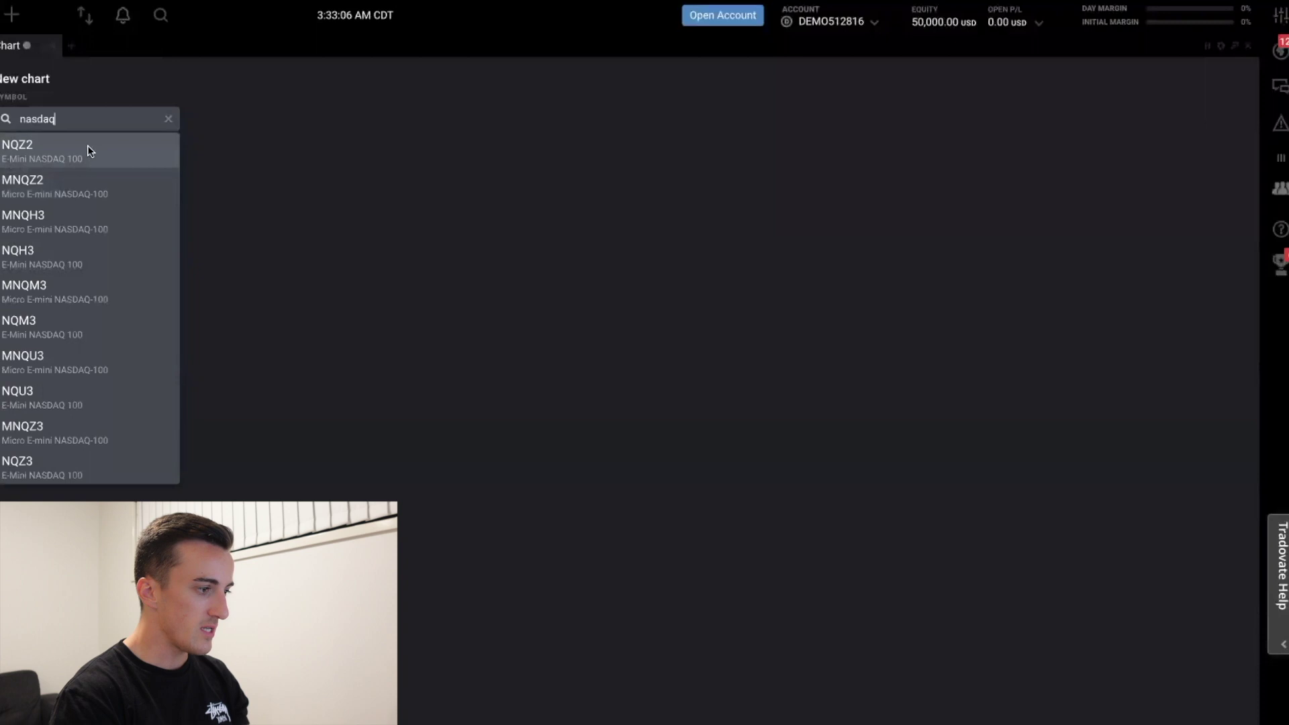
pyautogui.click(49, 145)
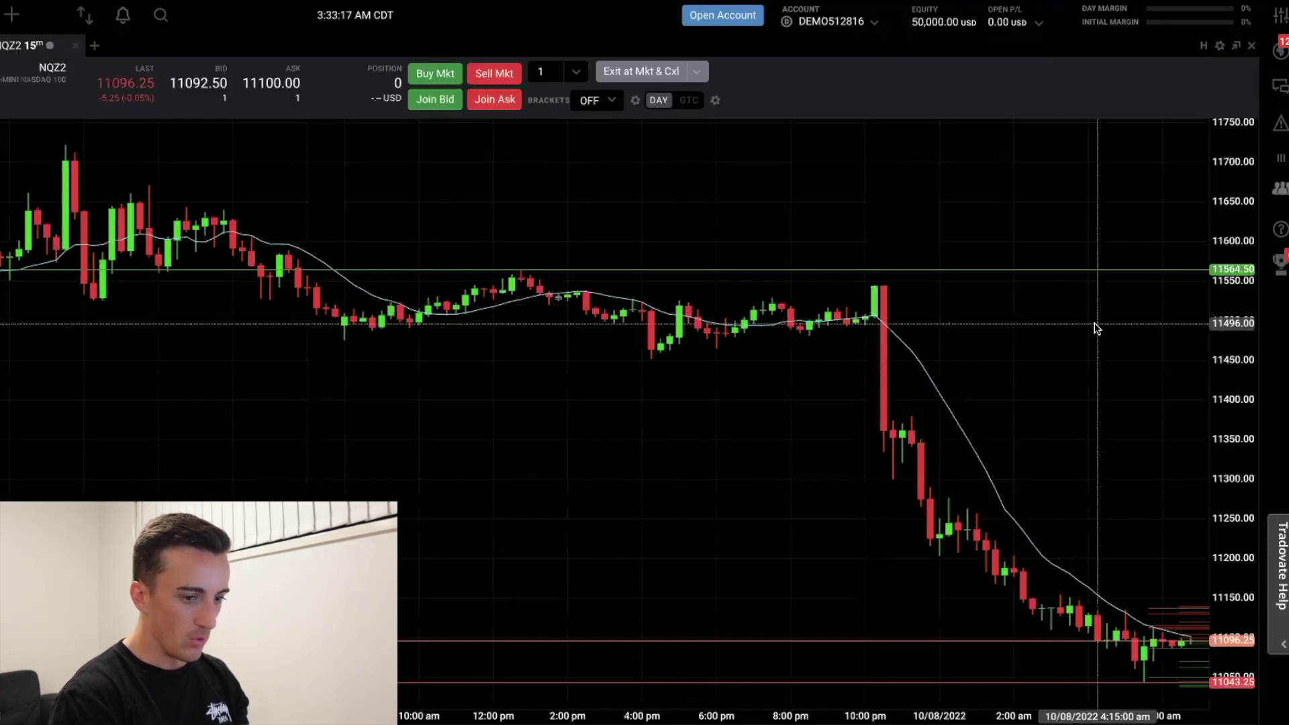
pyautogui.hscroll(5, 1095, 328)
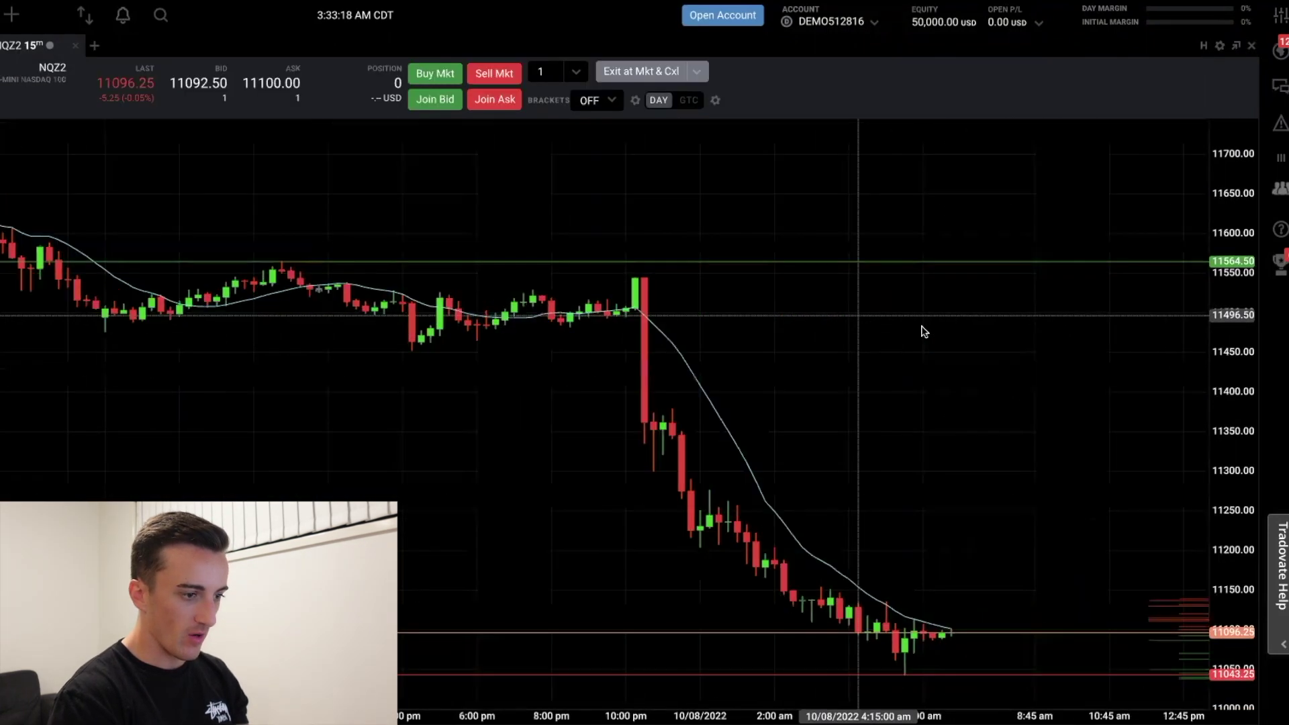
# Add an ESZ2 E-Mini S&P 500 chart on the right half, leaving space after its last candle
pyautogui.click(14, 15)
pyautogui.moveTo(109, 100); pyautogui.dragTo(1021, 411)
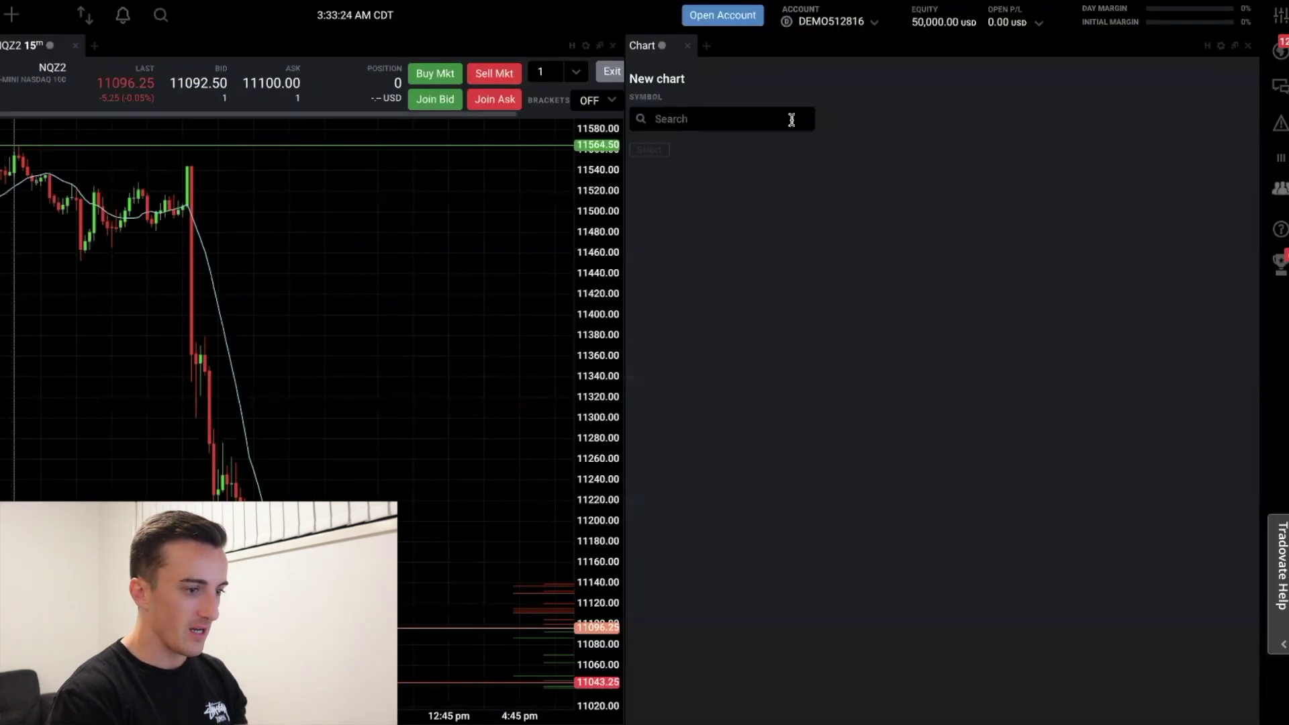
pyautogui.click(753, 127)
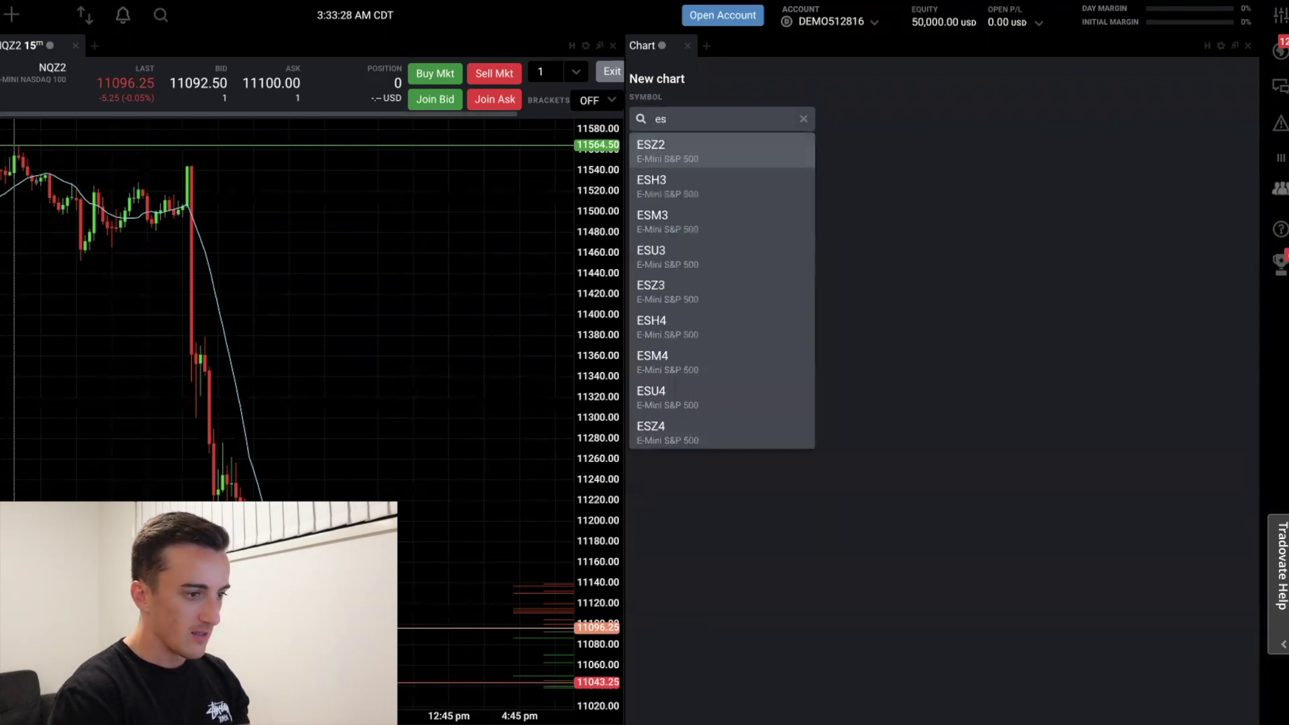
pyautogui.click(716, 159)
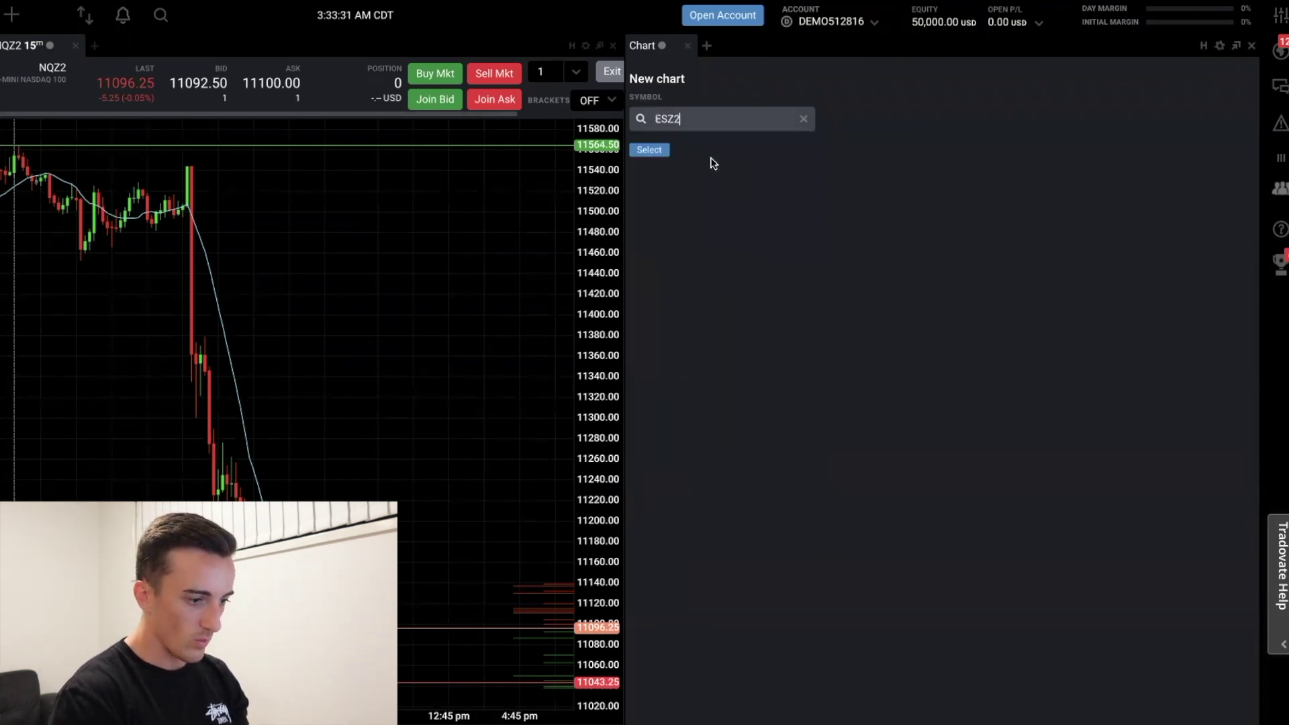
pyautogui.click(664, 155)
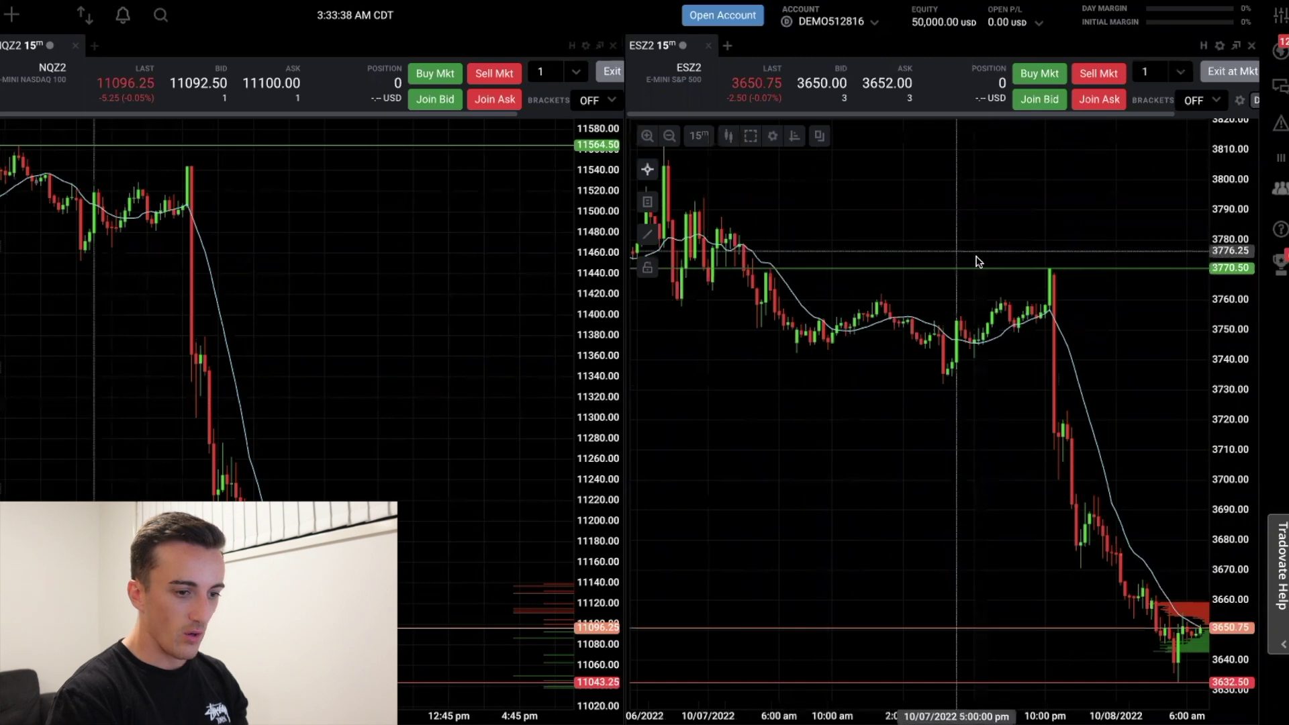
pyautogui.moveTo(977, 260); pyautogui.dragTo(852, 247)
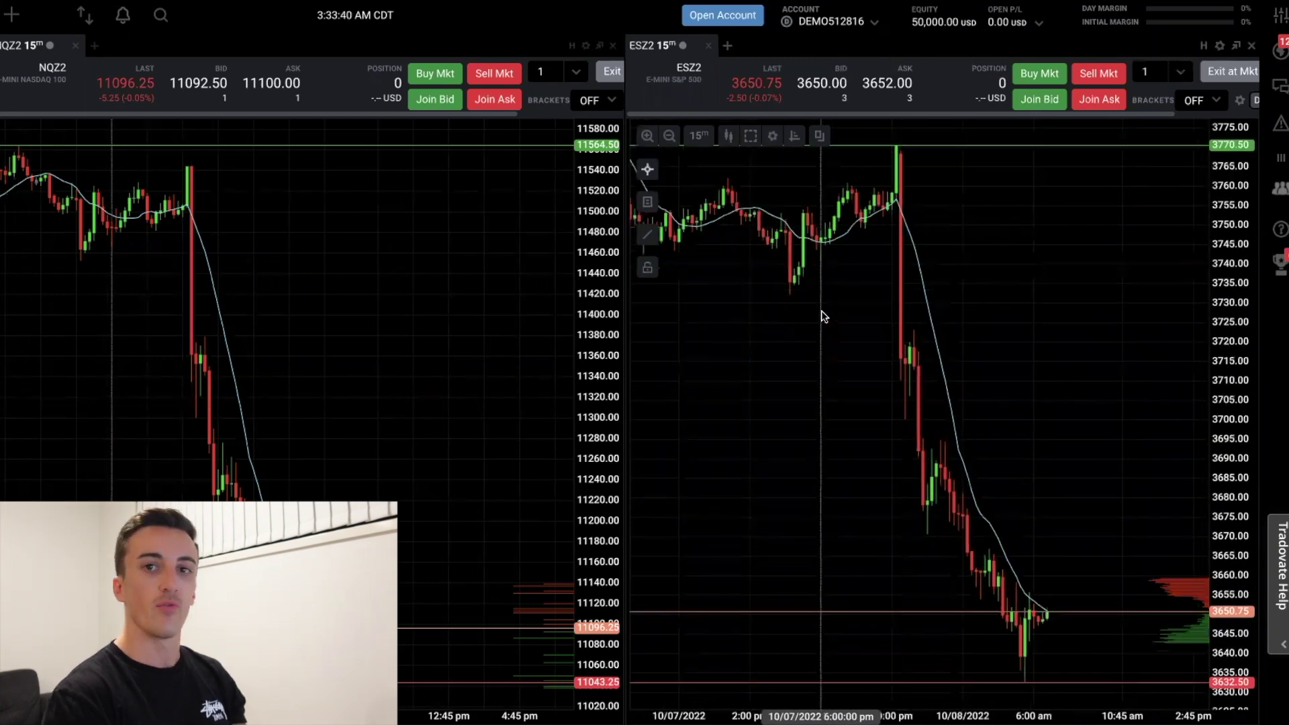
# Dock a Performance Center below the charts, resize the splitter, then maximize and restore it
pyautogui.click(13, 17)
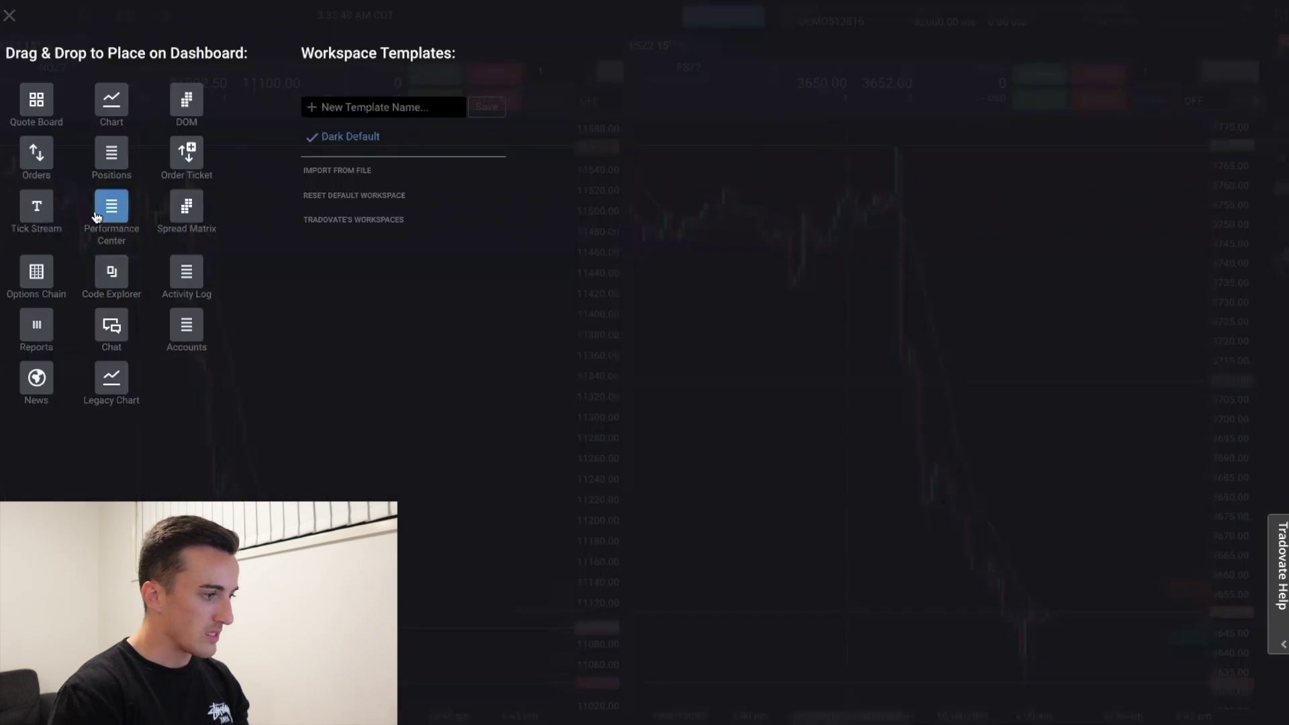
pyautogui.moveTo(114, 224); pyautogui.dragTo(510, 705)
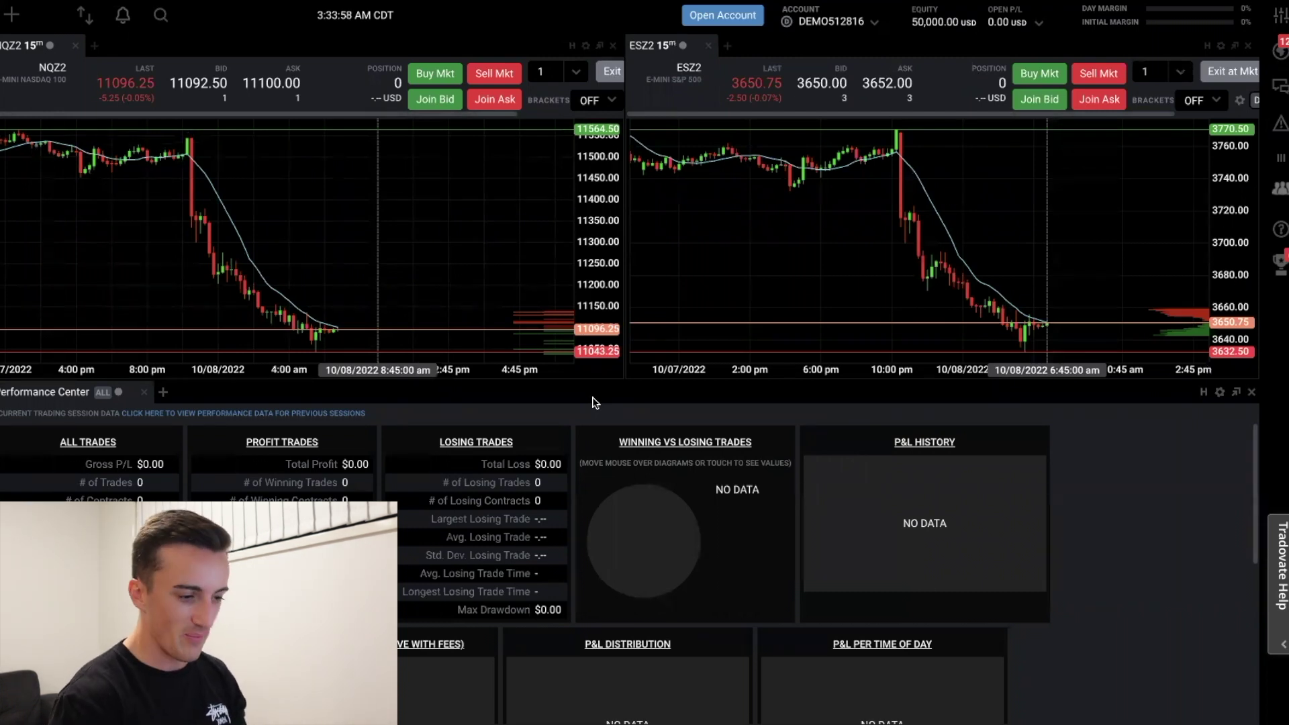
pyautogui.moveTo(582, 386); pyautogui.dragTo(500, 618)
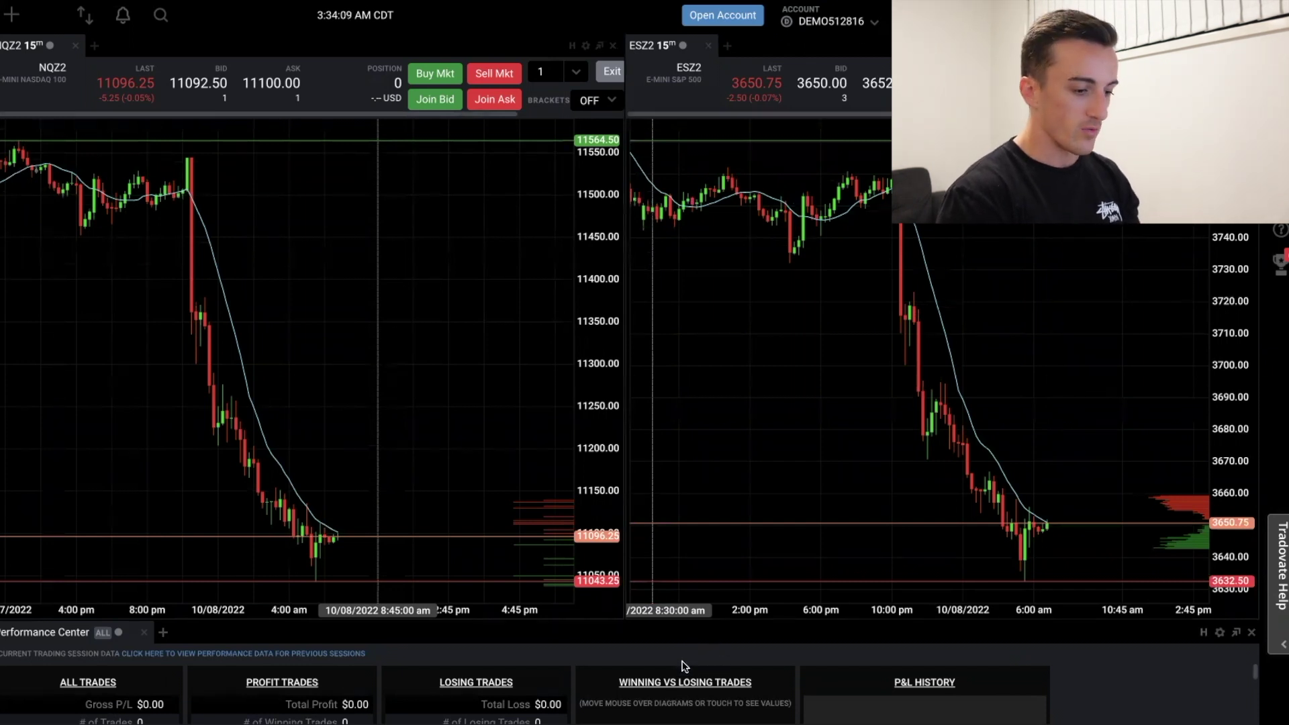
pyautogui.click(1236, 632)
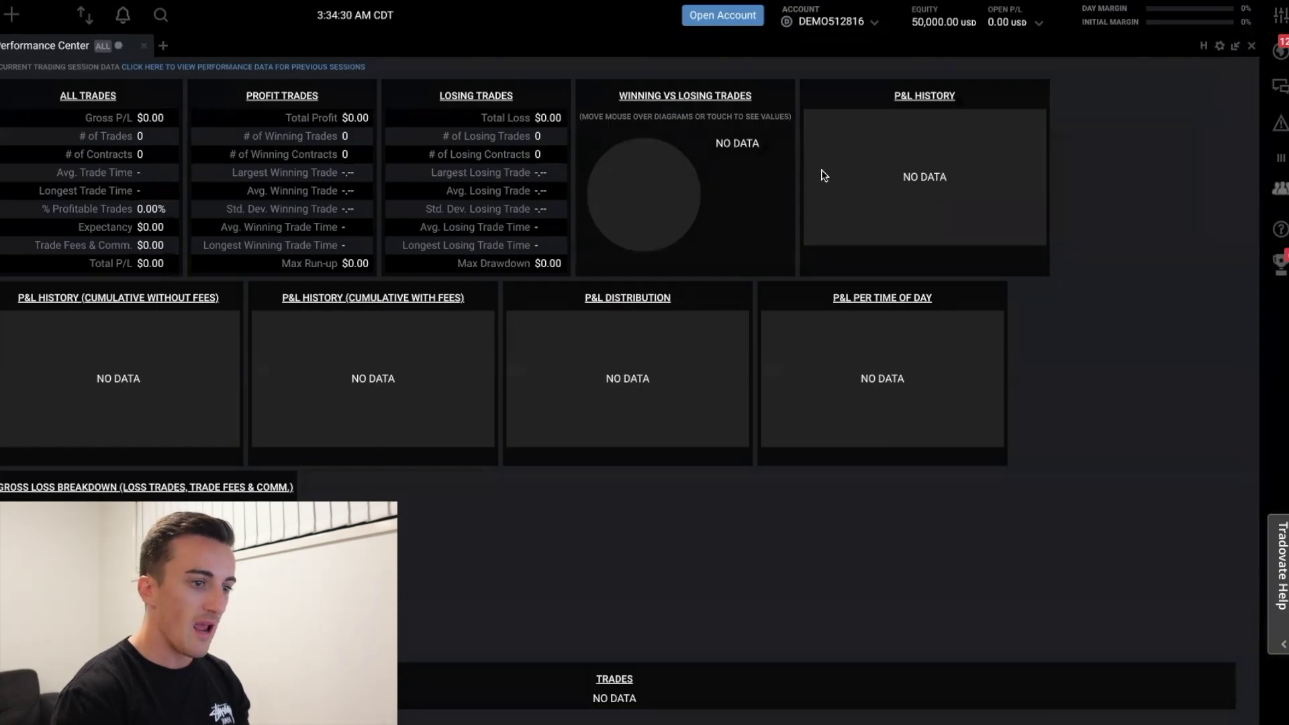
pyautogui.click(1236, 46)
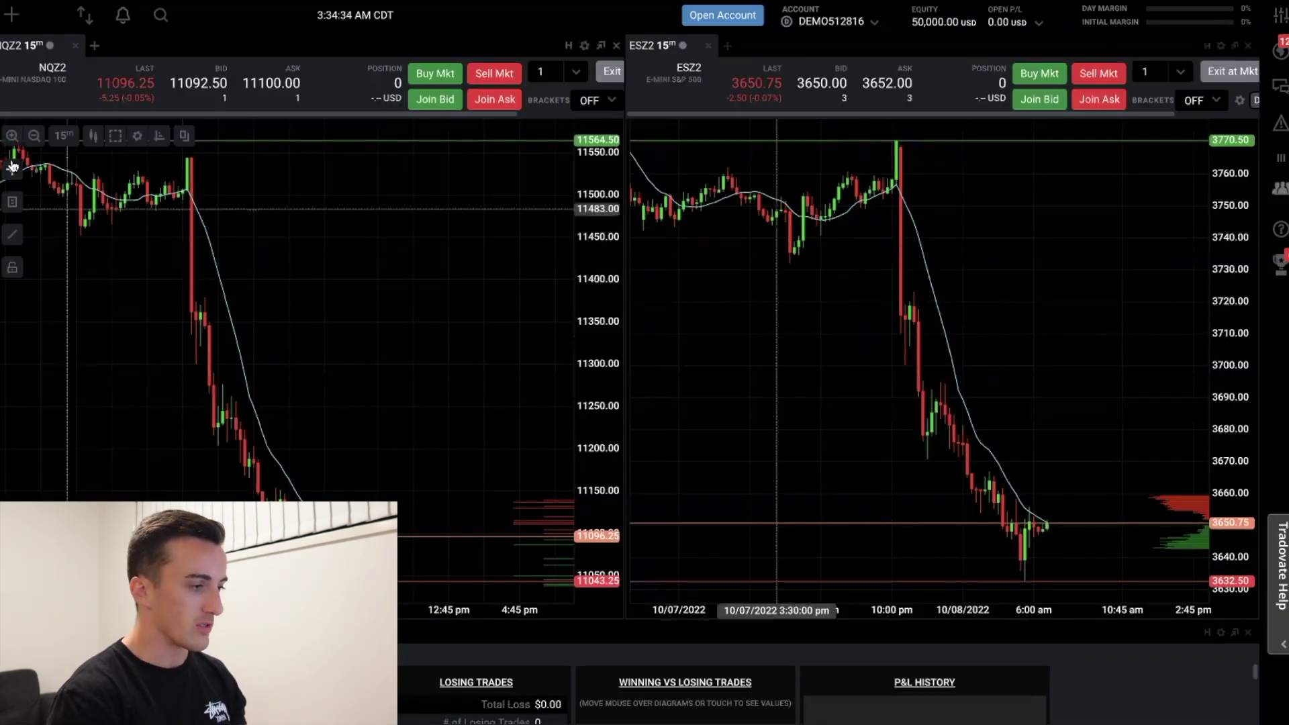
# Add a DOM module at the right edge with NQZ2 as its symbol
pyautogui.click(14, 16)
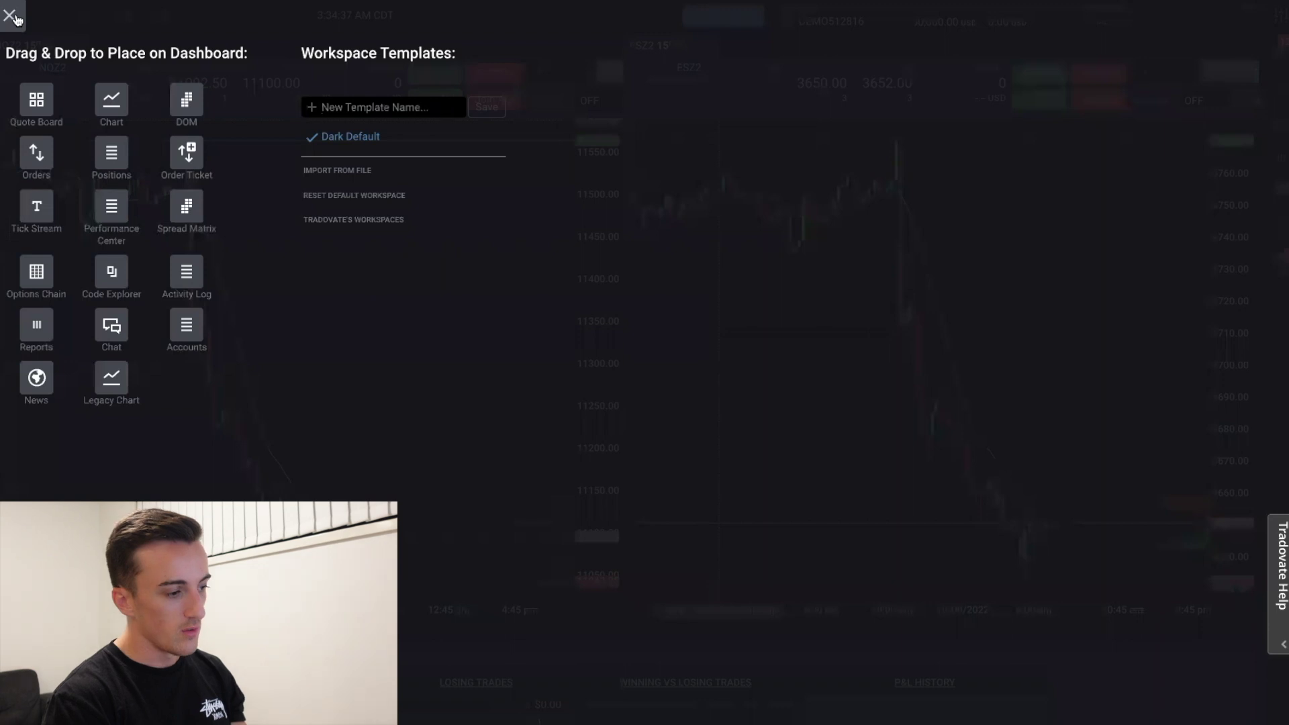
pyautogui.moveTo(184, 105); pyautogui.dragTo(1260, 318)
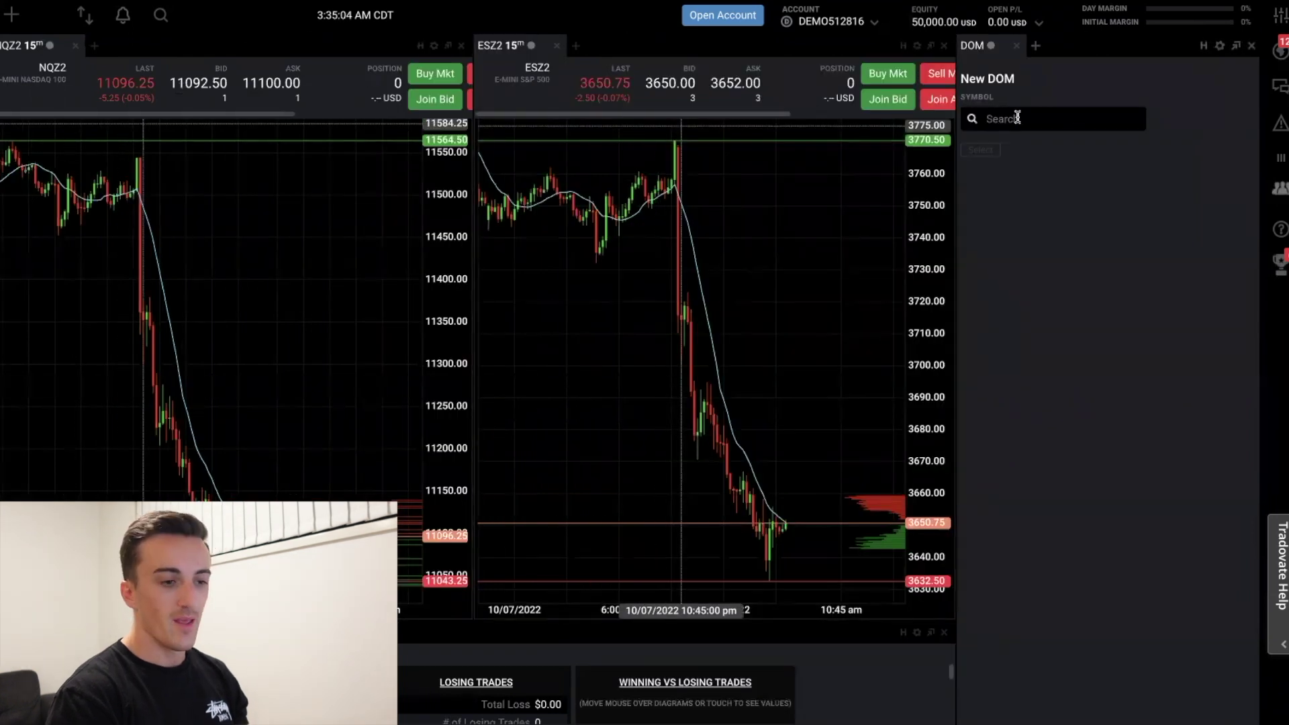
pyautogui.click(1017, 118)
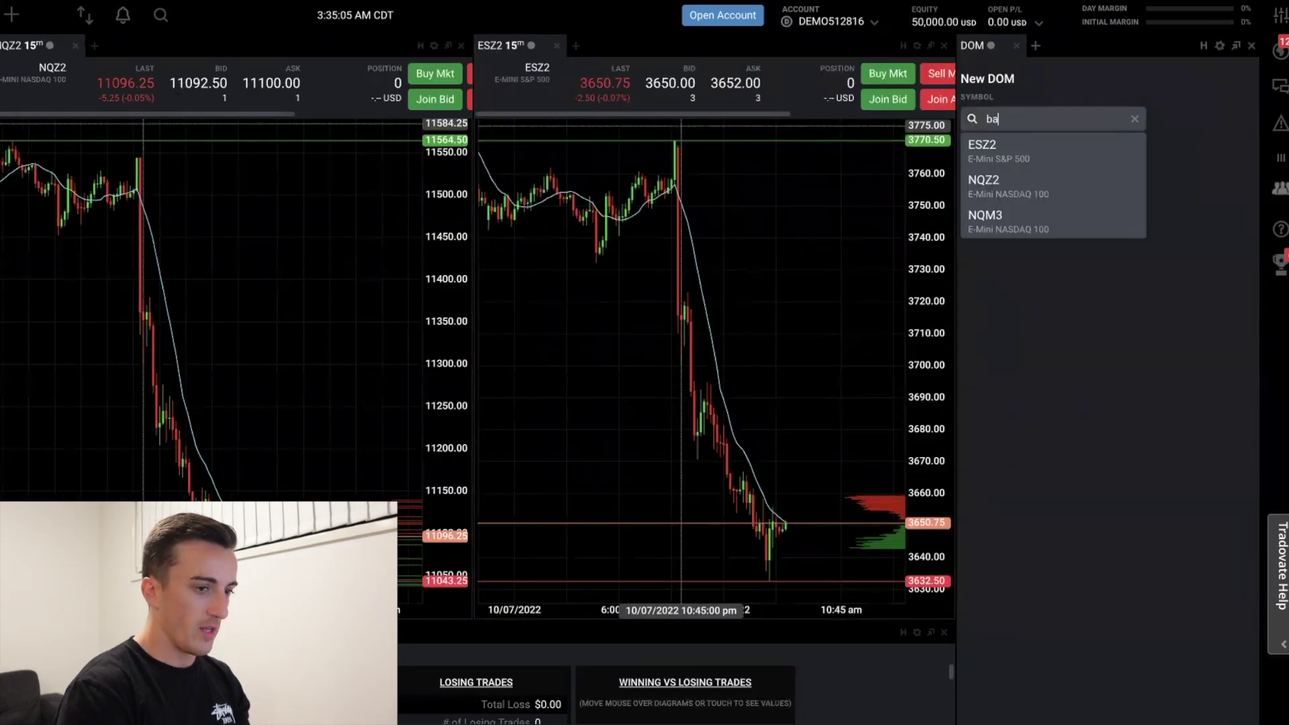
pyautogui.write('ba')
pyautogui.press('BackSpace')
pyautogui.press('BackSpace')
pyautogui.click(1021, 121)
pyautogui.click(1021, 194)
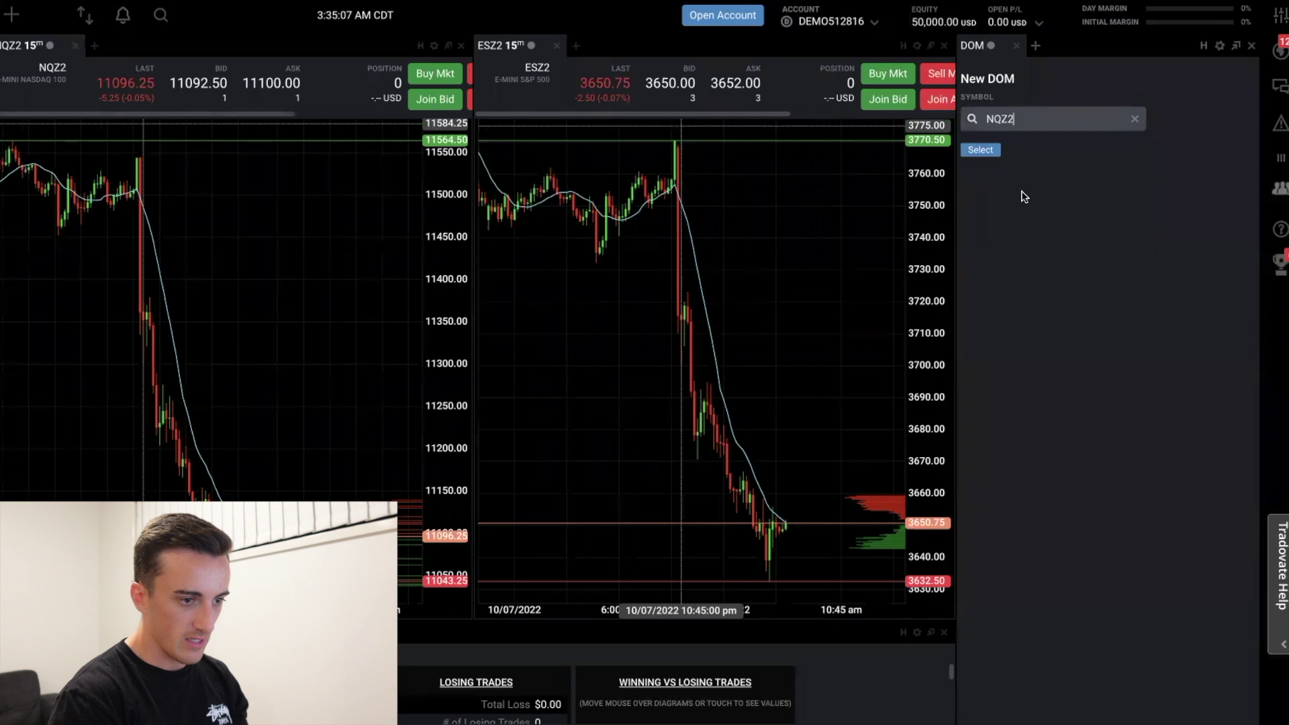
pyautogui.click(981, 150)
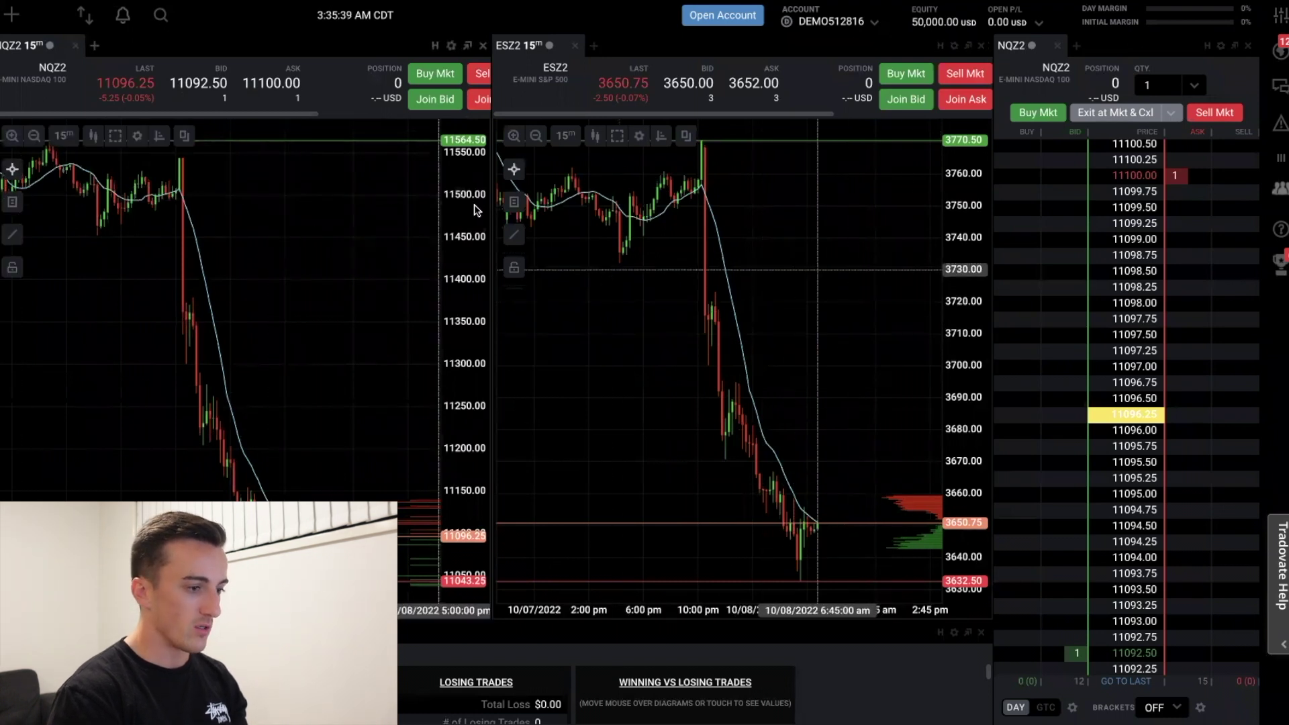
# Widen the NQZ2 chart and switch the ESZ2 chart to 30-minute candles
pyautogui.moveTo(496, 241); pyautogui.dragTo(683, 248)
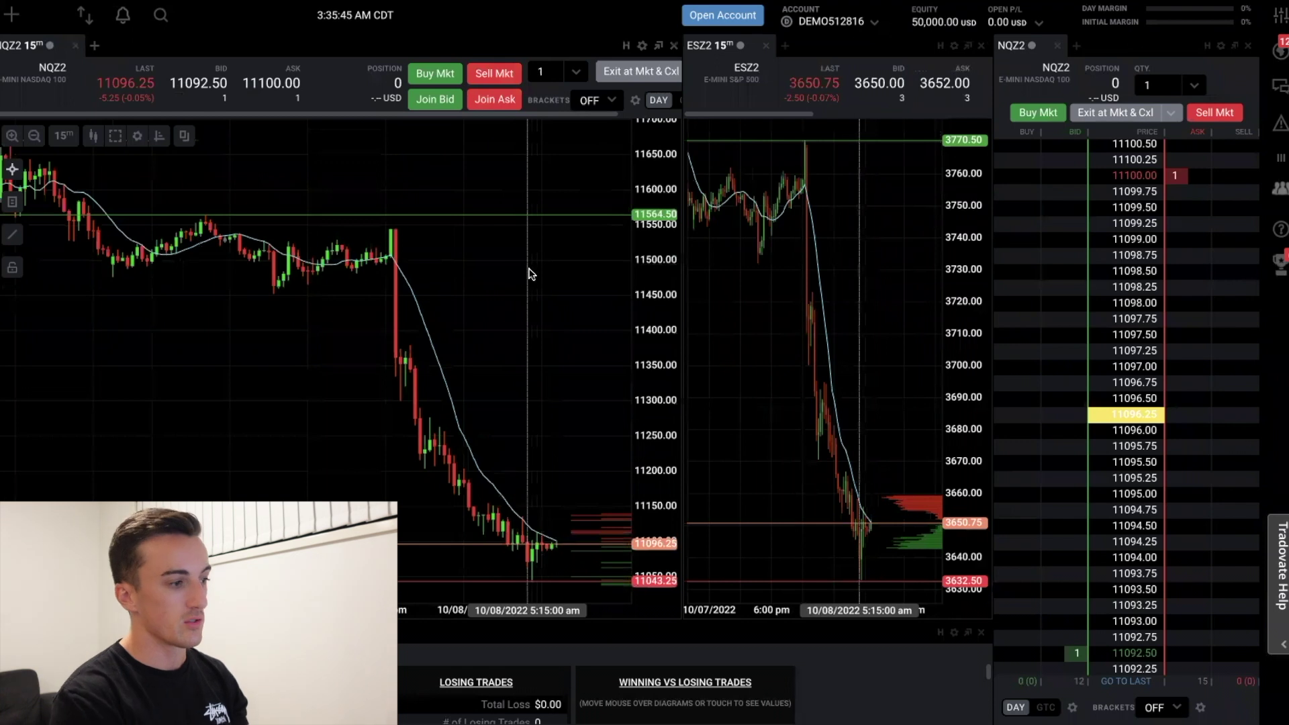
pyautogui.moveTo(531, 273); pyautogui.dragTo(492, 279)
pyautogui.moveTo(757, 268); pyautogui.dragTo(805, 268)
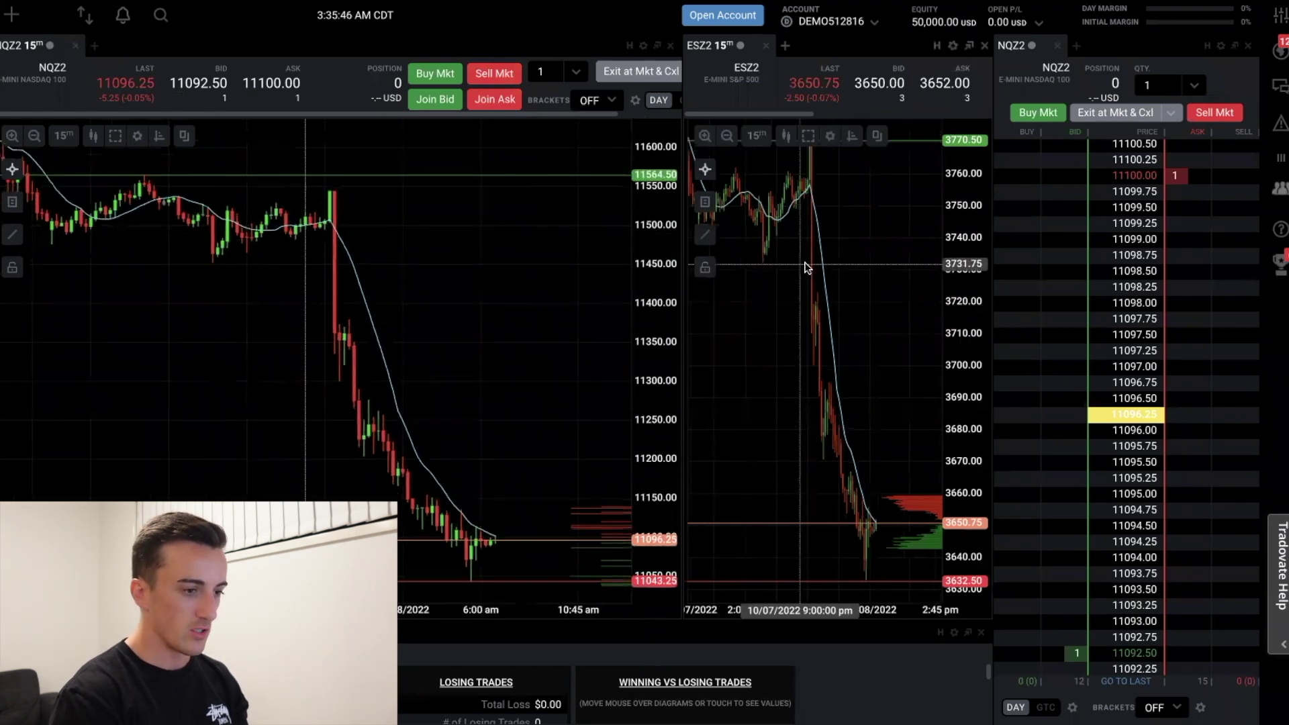
pyautogui.click(758, 136)
pyautogui.click(742, 268)
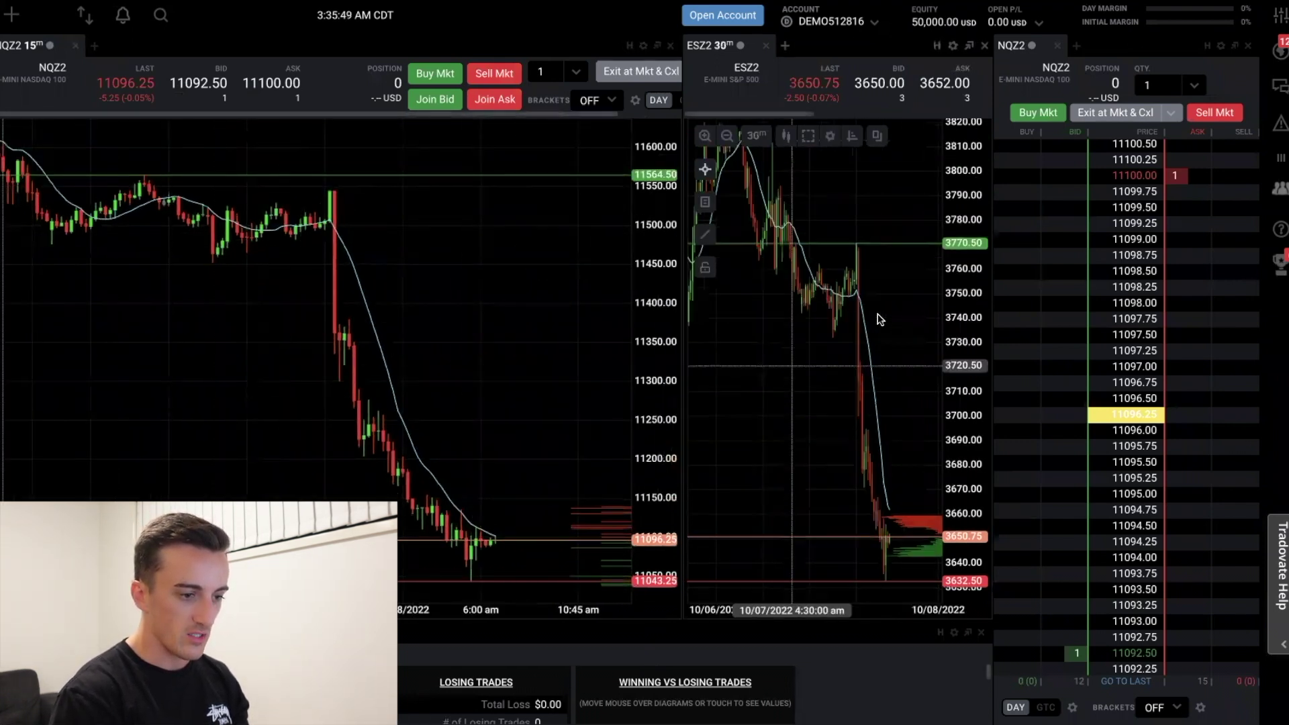
pyautogui.scroll(-5, 881, 332)
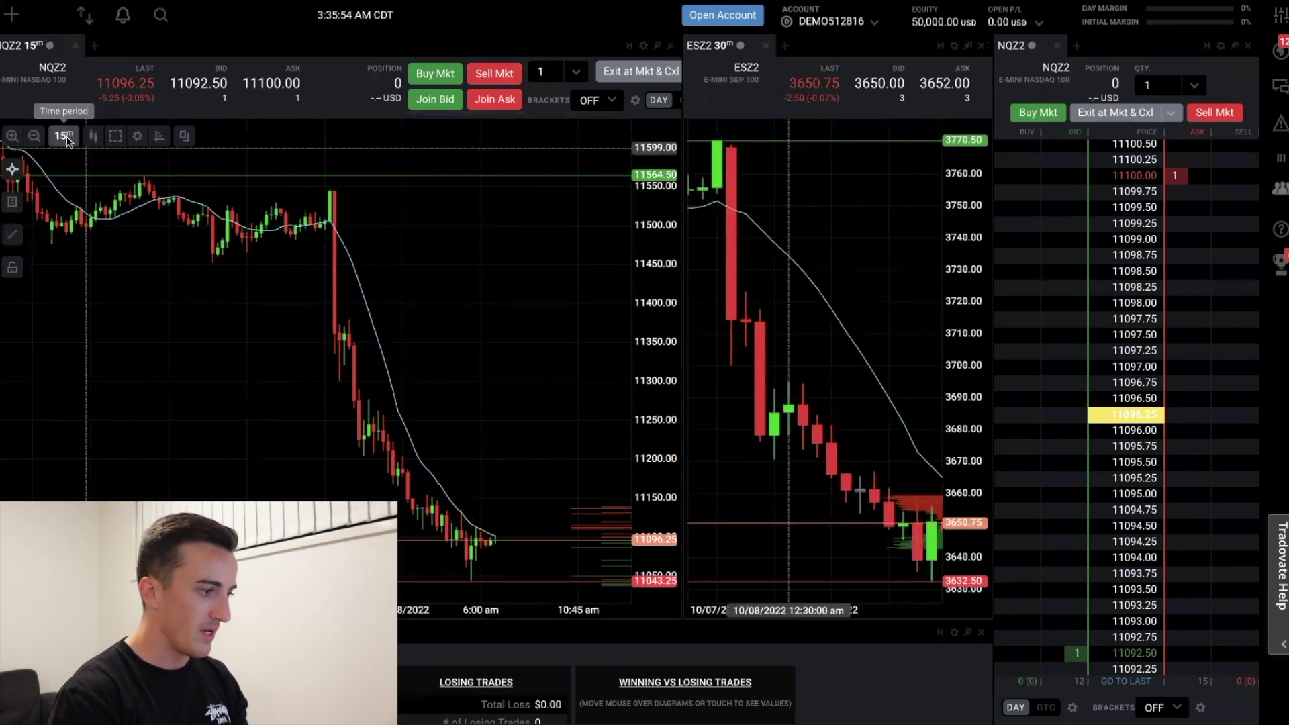
# Open the NQZ2 chart's Configure Chart Elements list from its settings
pyautogui.click(65, 137)
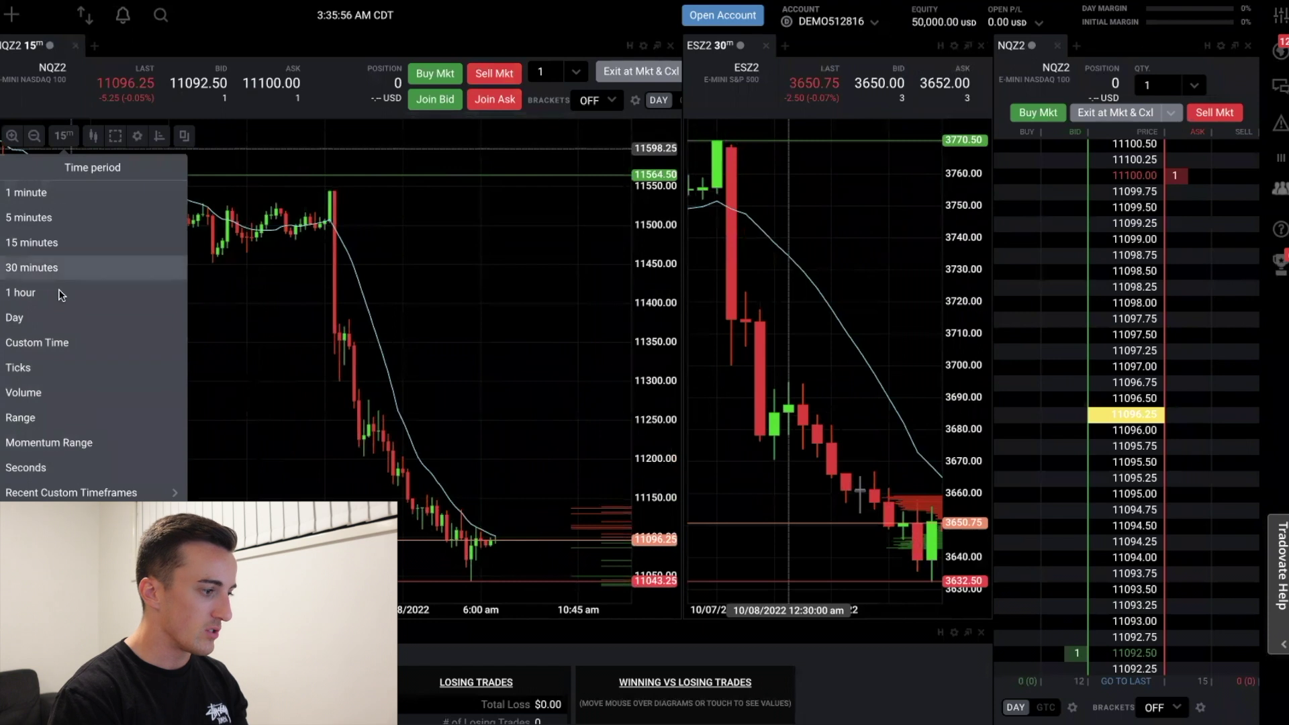
pyautogui.click(93, 135)
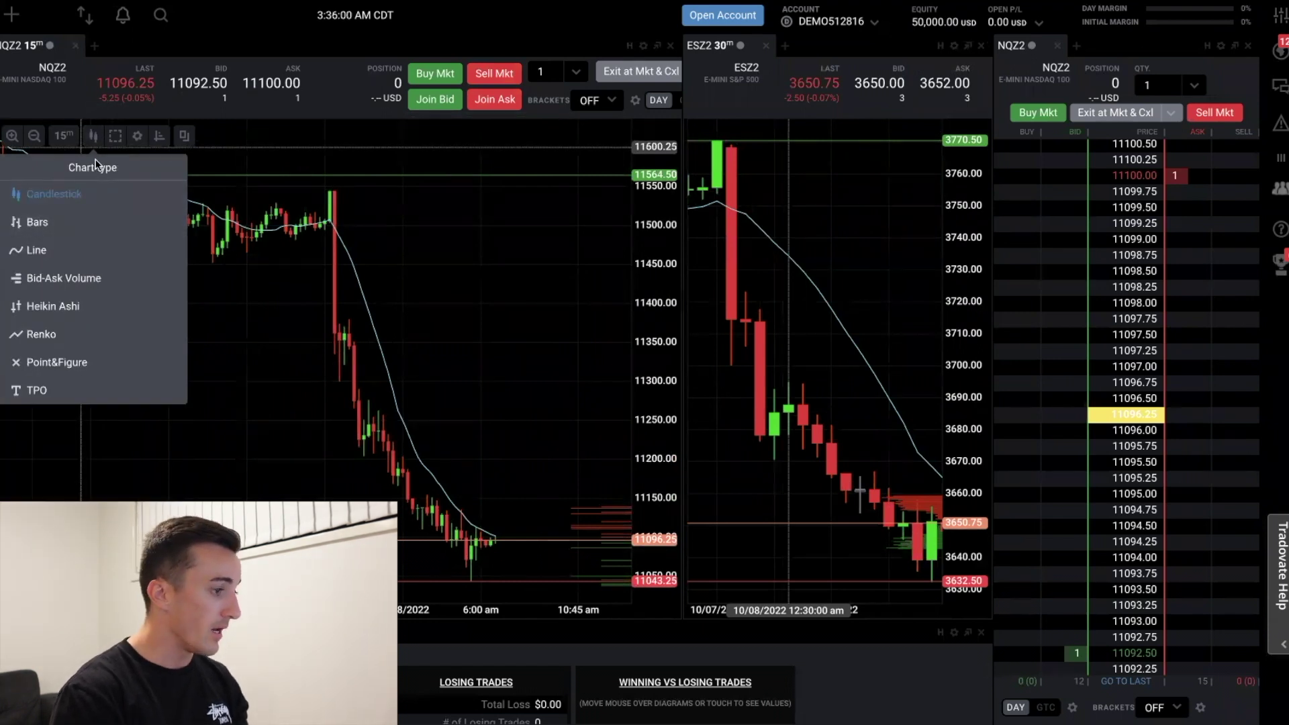
pyautogui.click(137, 136)
pyautogui.click(126, 192)
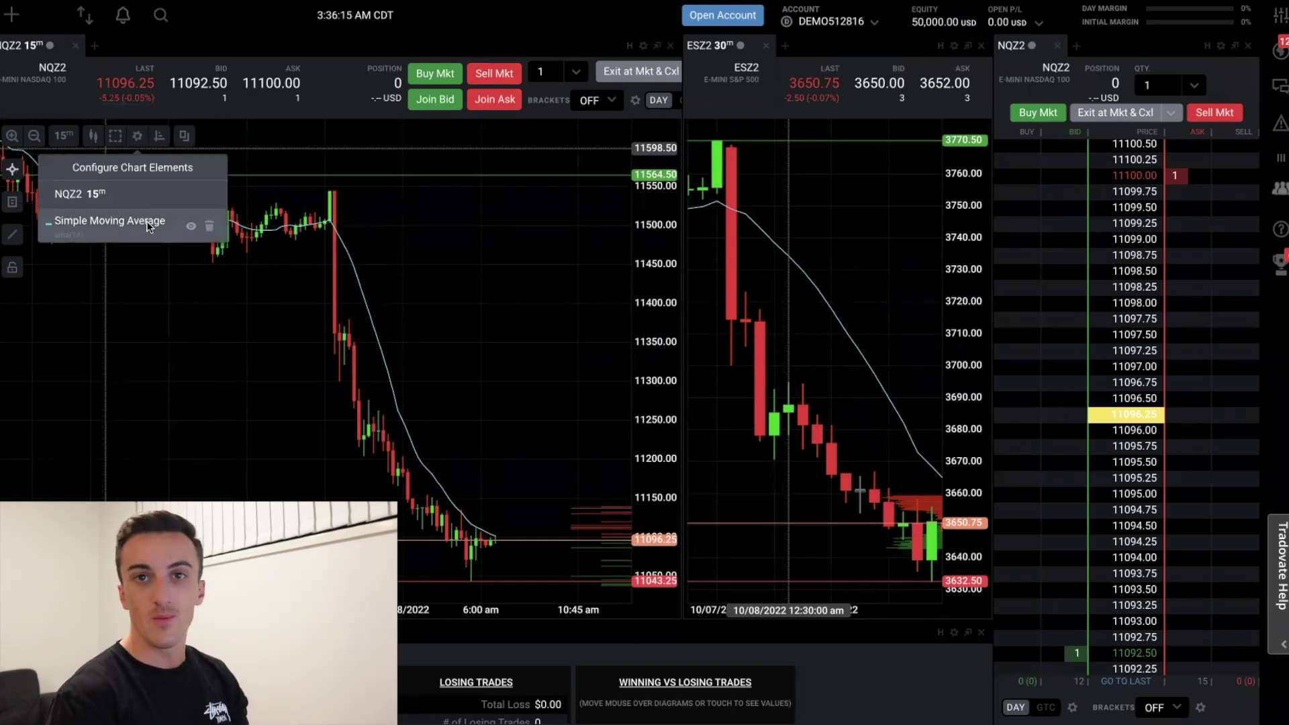
# Remove the Simple Moving Average from NQZ2 and browse the indicator categories
pyautogui.click(209, 226)
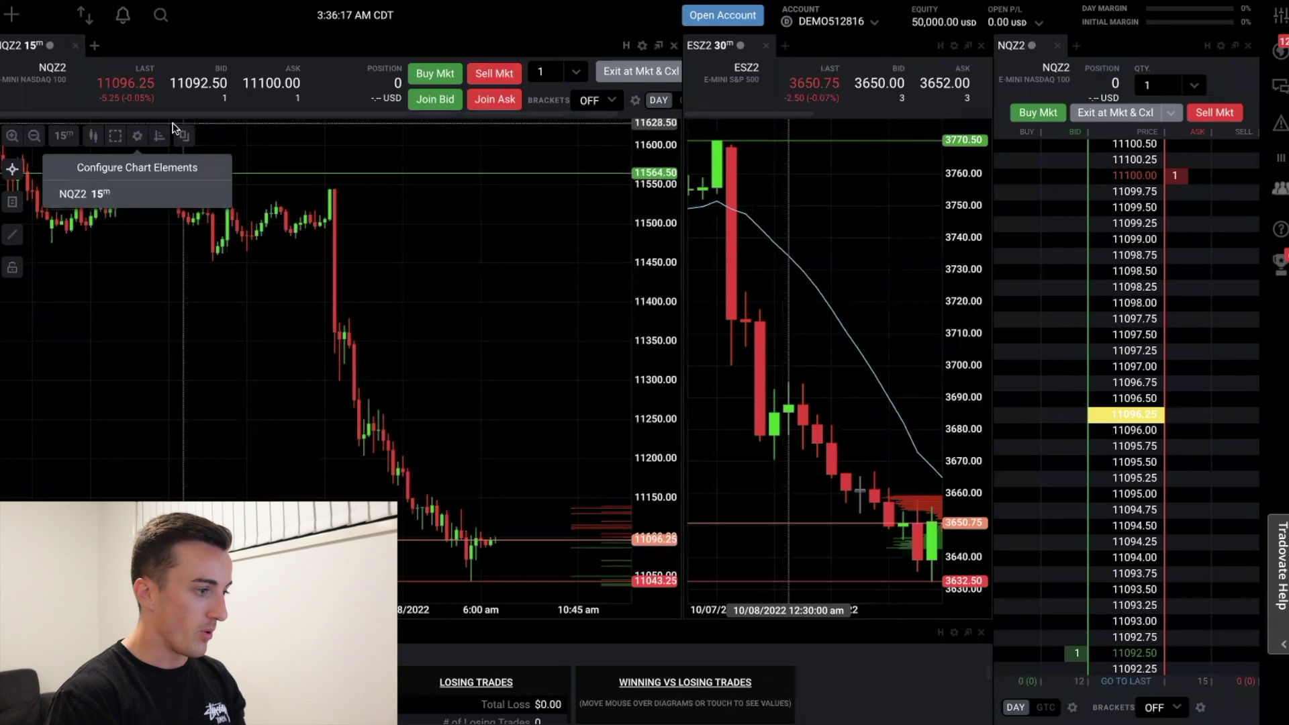
pyautogui.click(160, 136)
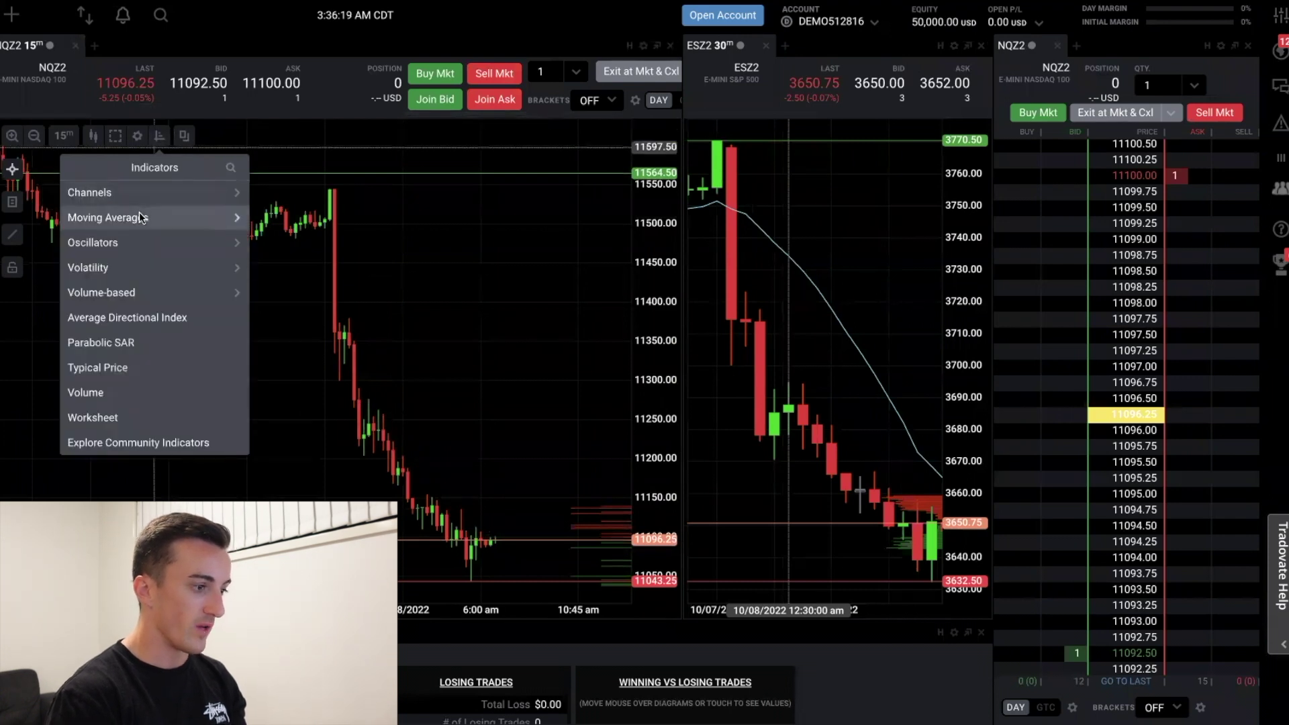
pyautogui.click(231, 218)
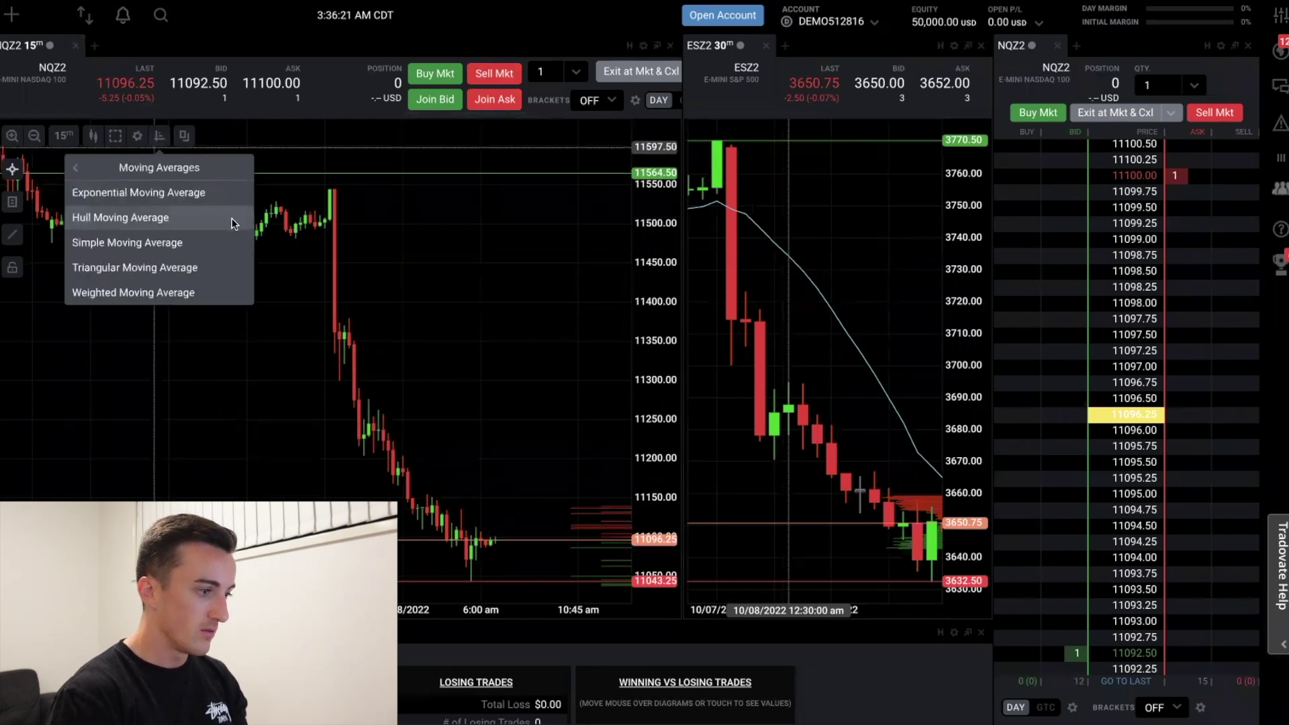
pyautogui.click(76, 168)
pyautogui.click(156, 287)
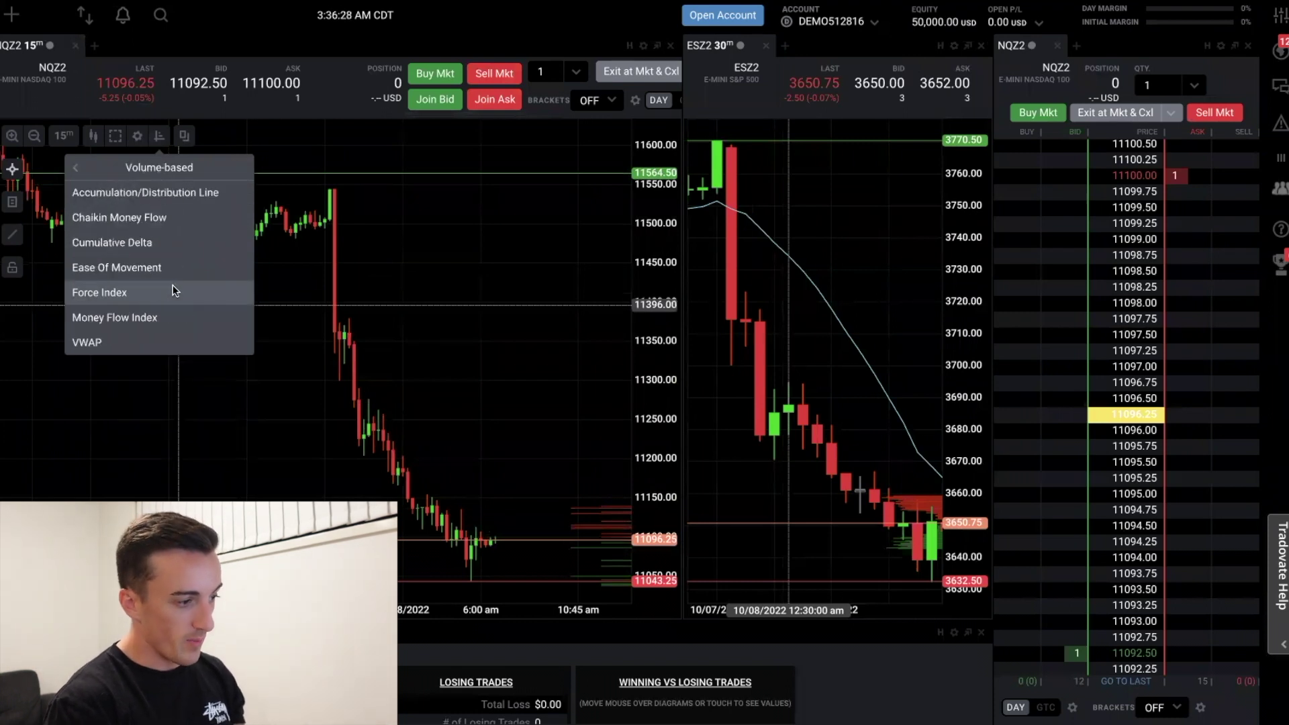
pyautogui.click(79, 171)
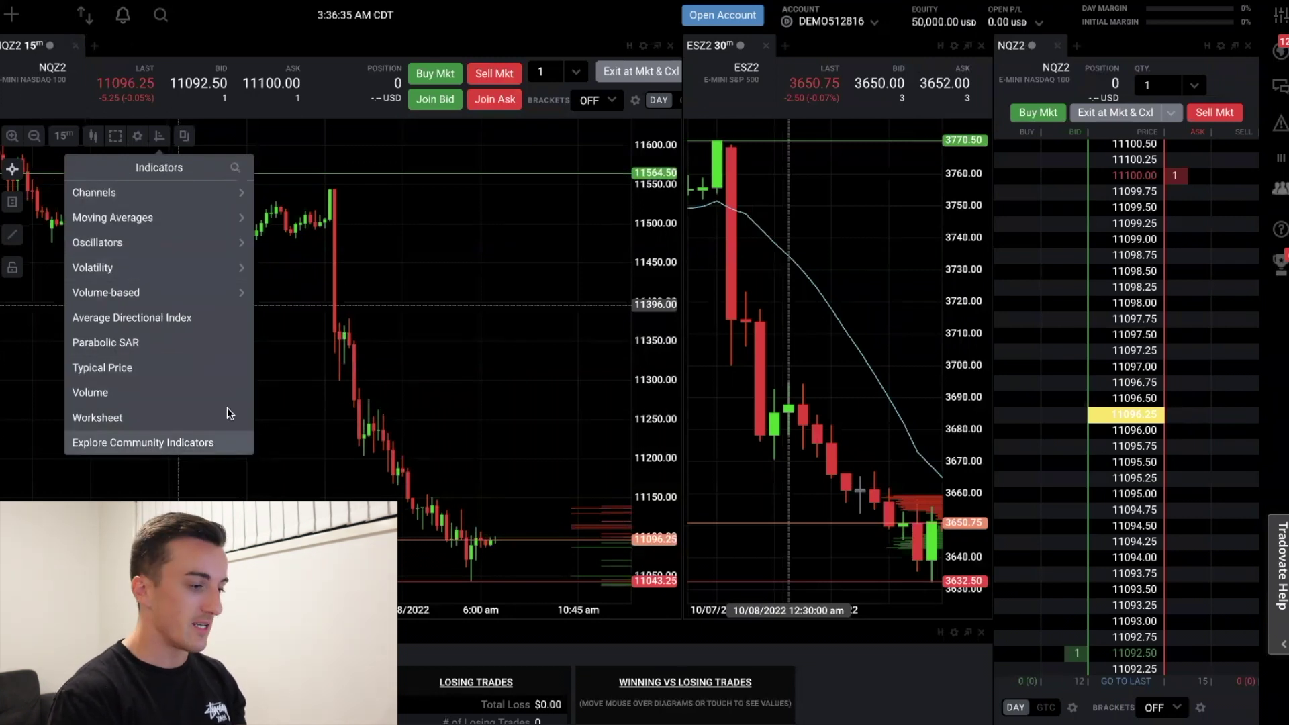
pyautogui.click(147, 443)
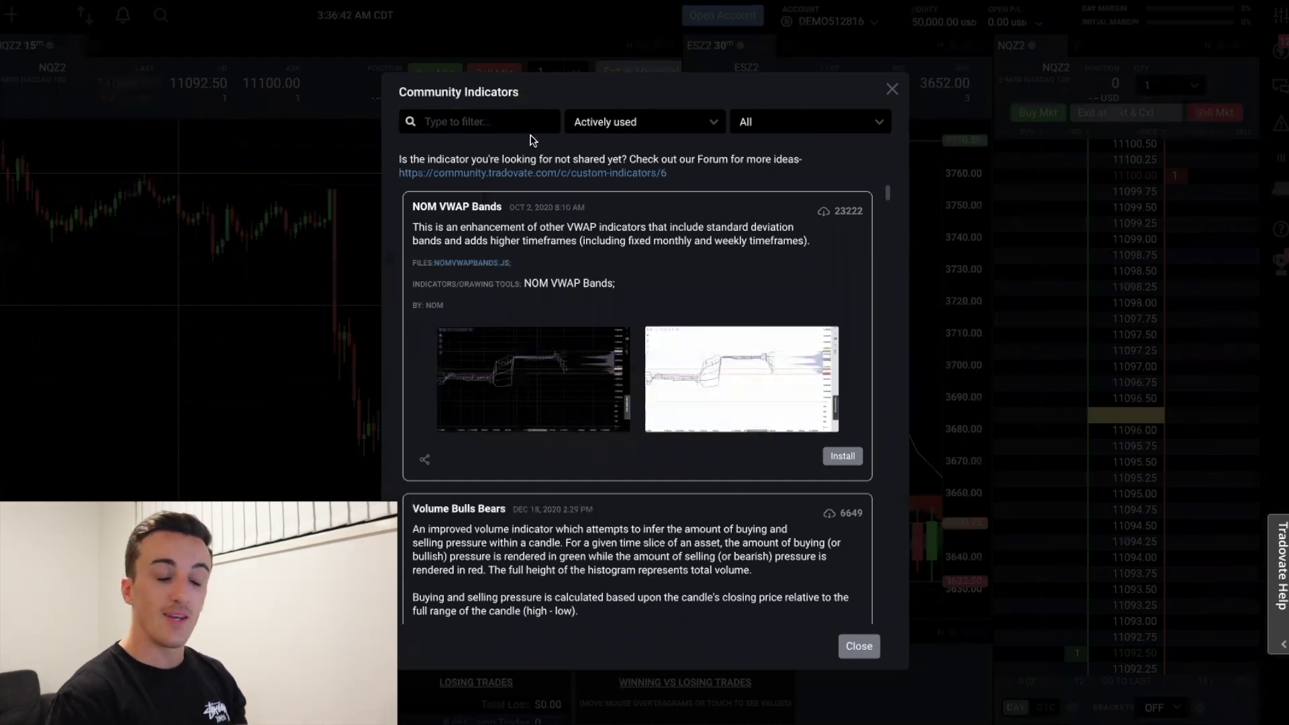
pyautogui.click(893, 89)
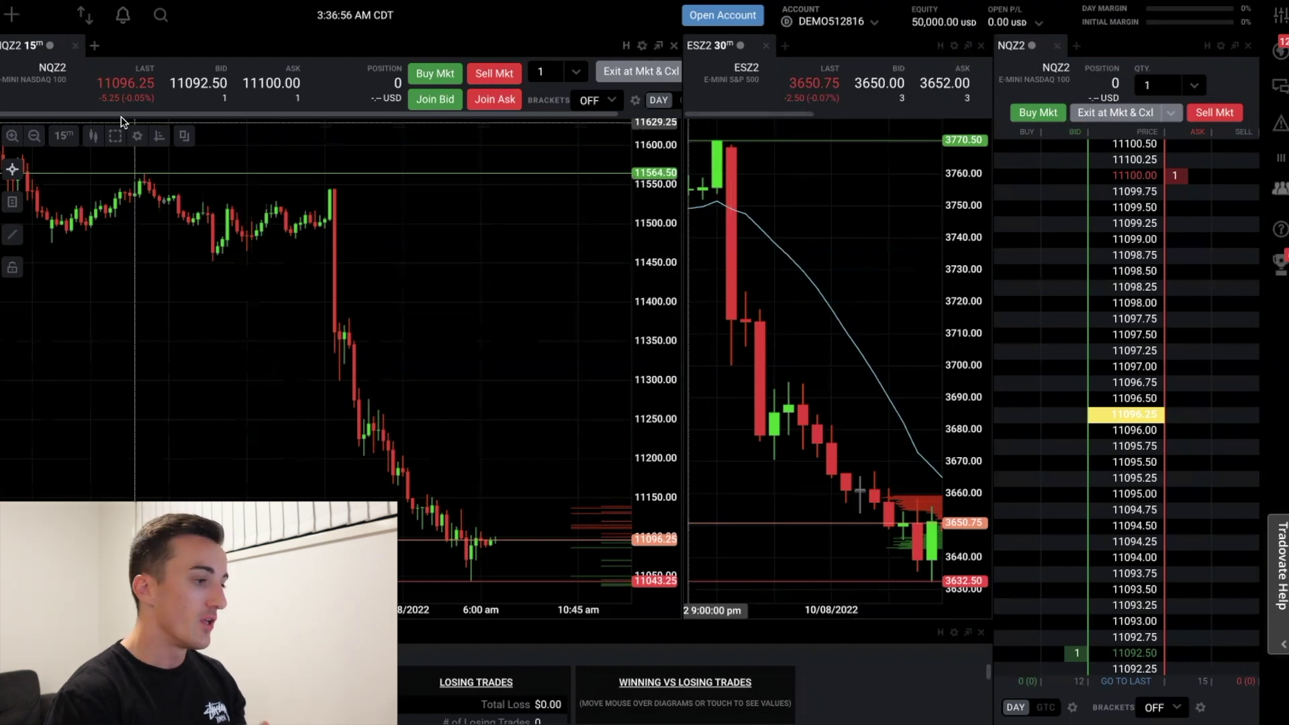
# Add the Volume-based VWAP indicator to the NQZ2 chart and refit its view
pyautogui.click(136, 135)
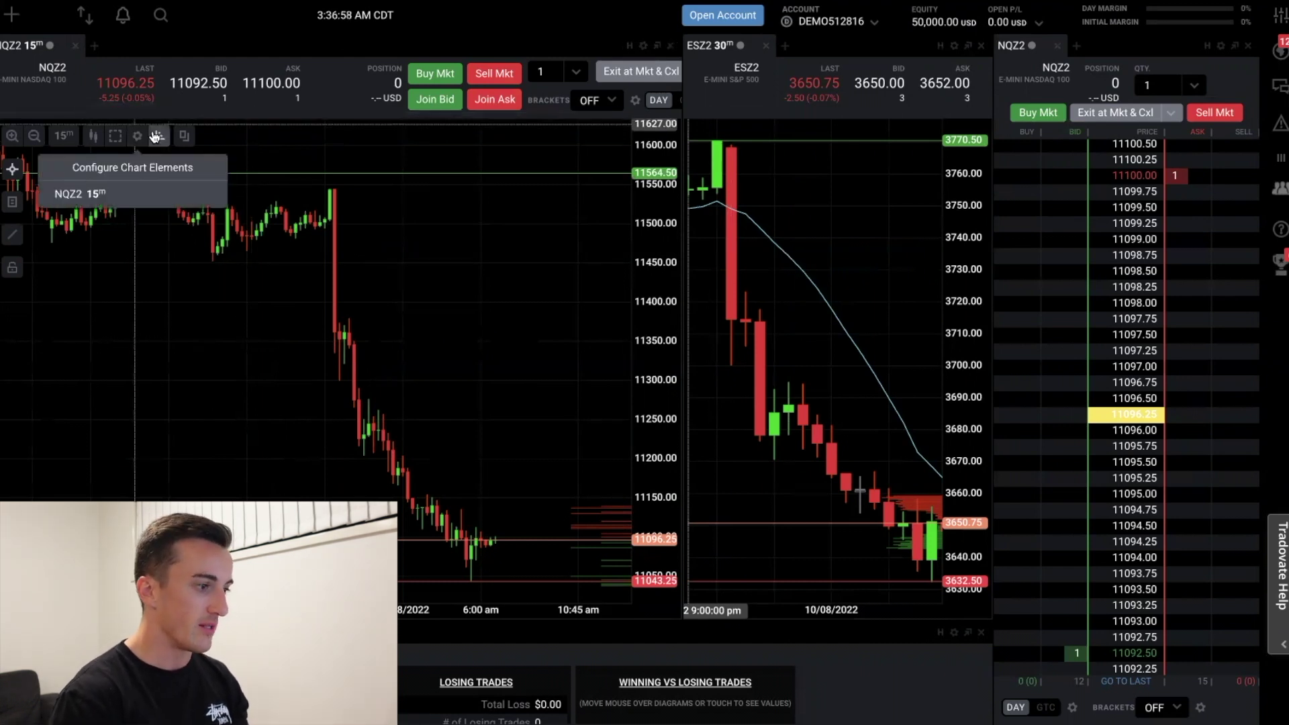
pyautogui.click(156, 136)
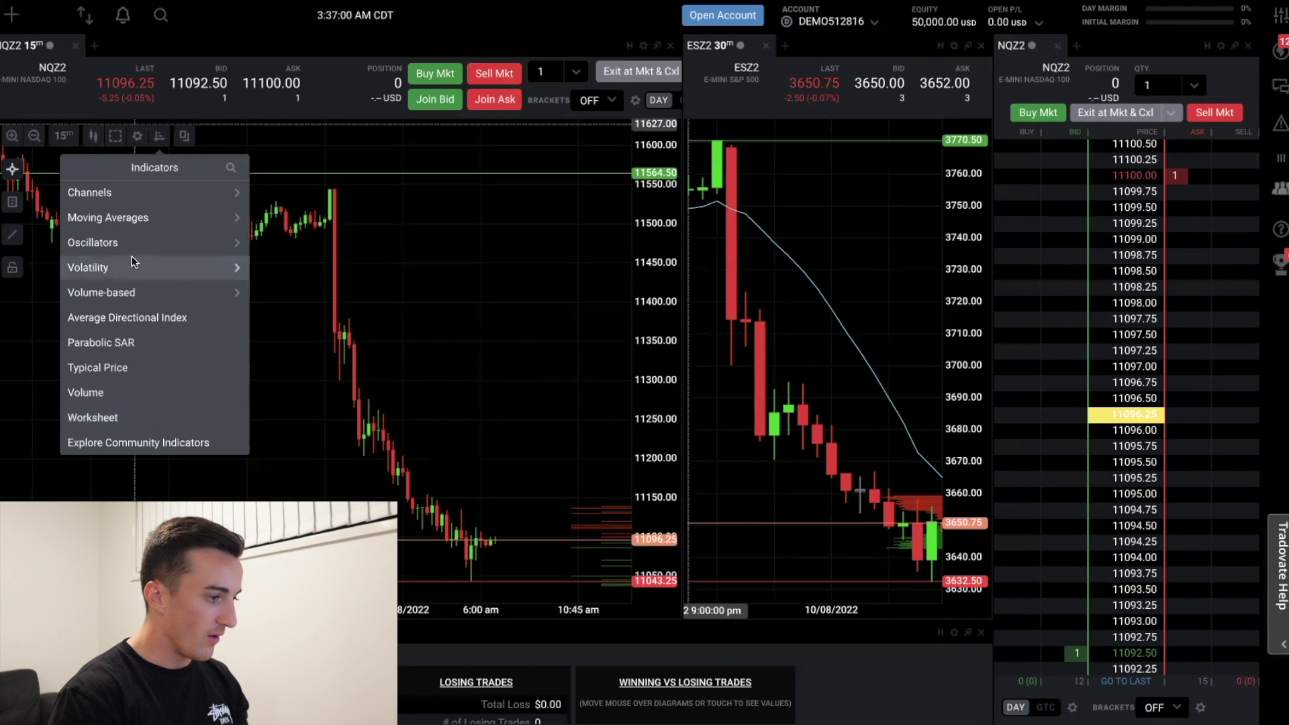
pyautogui.click(151, 292)
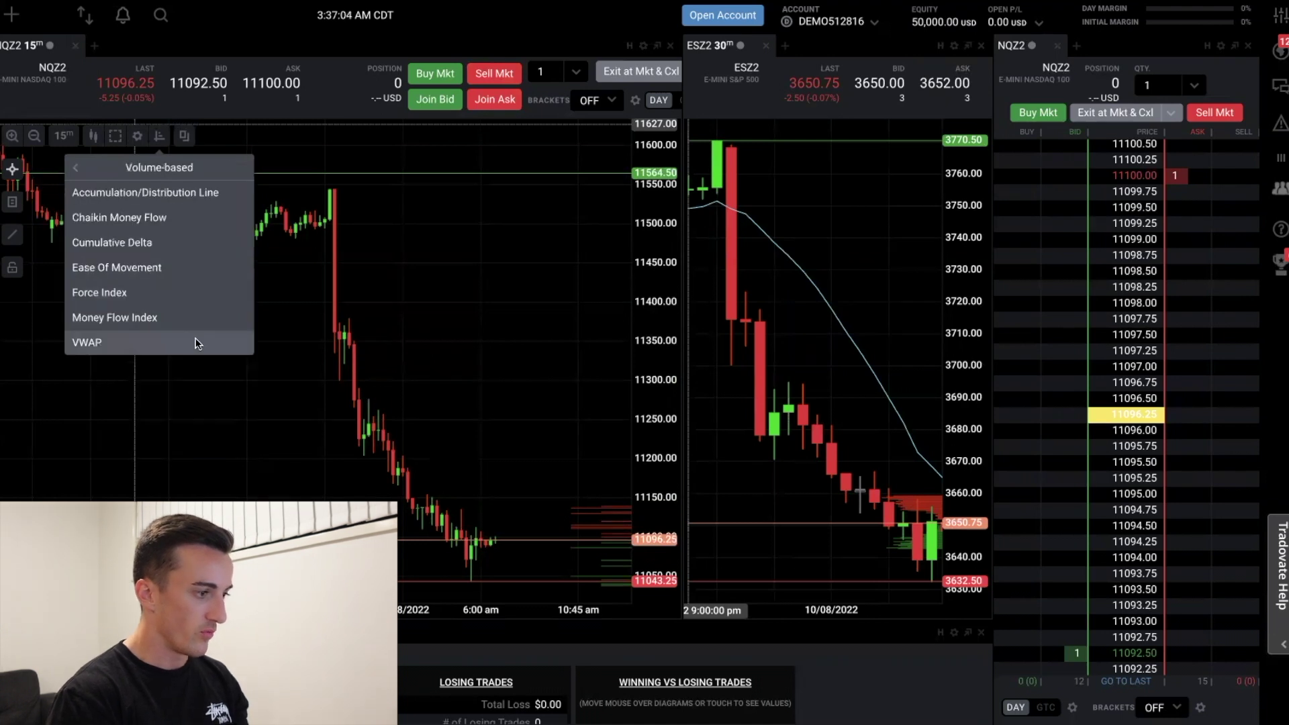
pyautogui.click(195, 343)
pyautogui.click(818, 397)
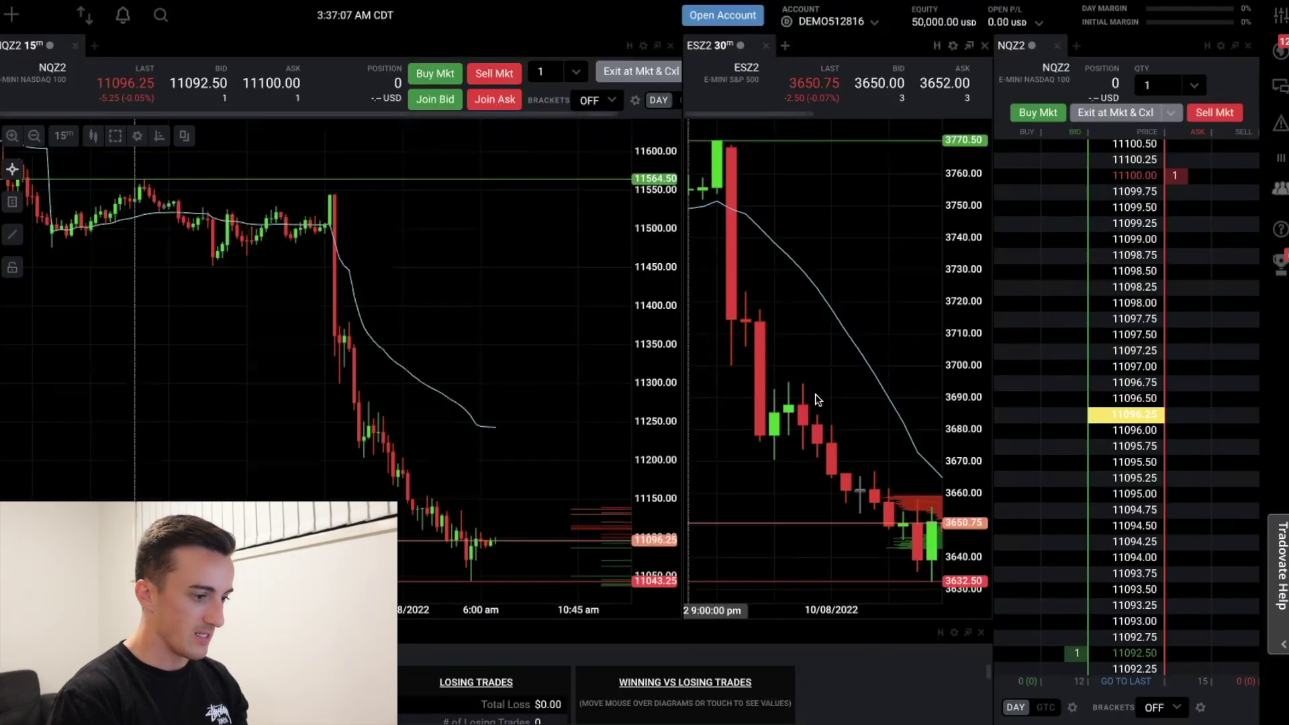
pyautogui.moveTo(385, 337); pyautogui.dragTo(267, 295)
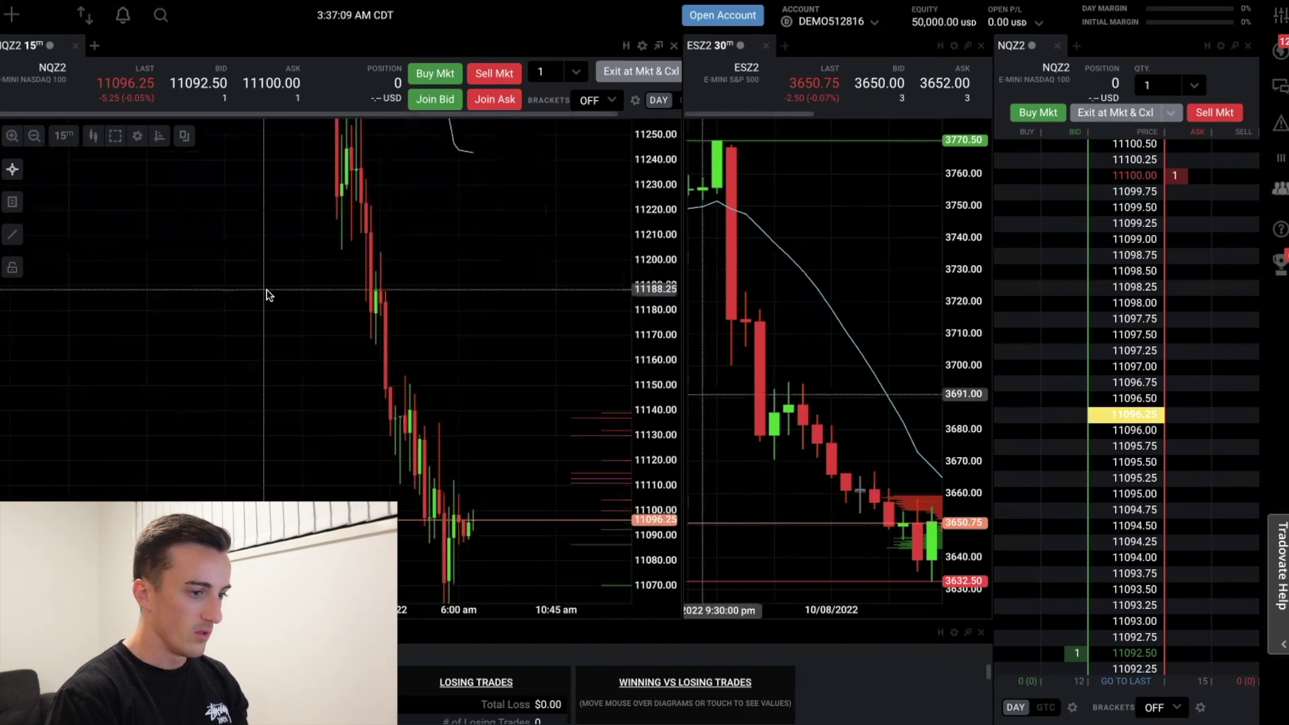
pyautogui.doubleClick(622, 253)
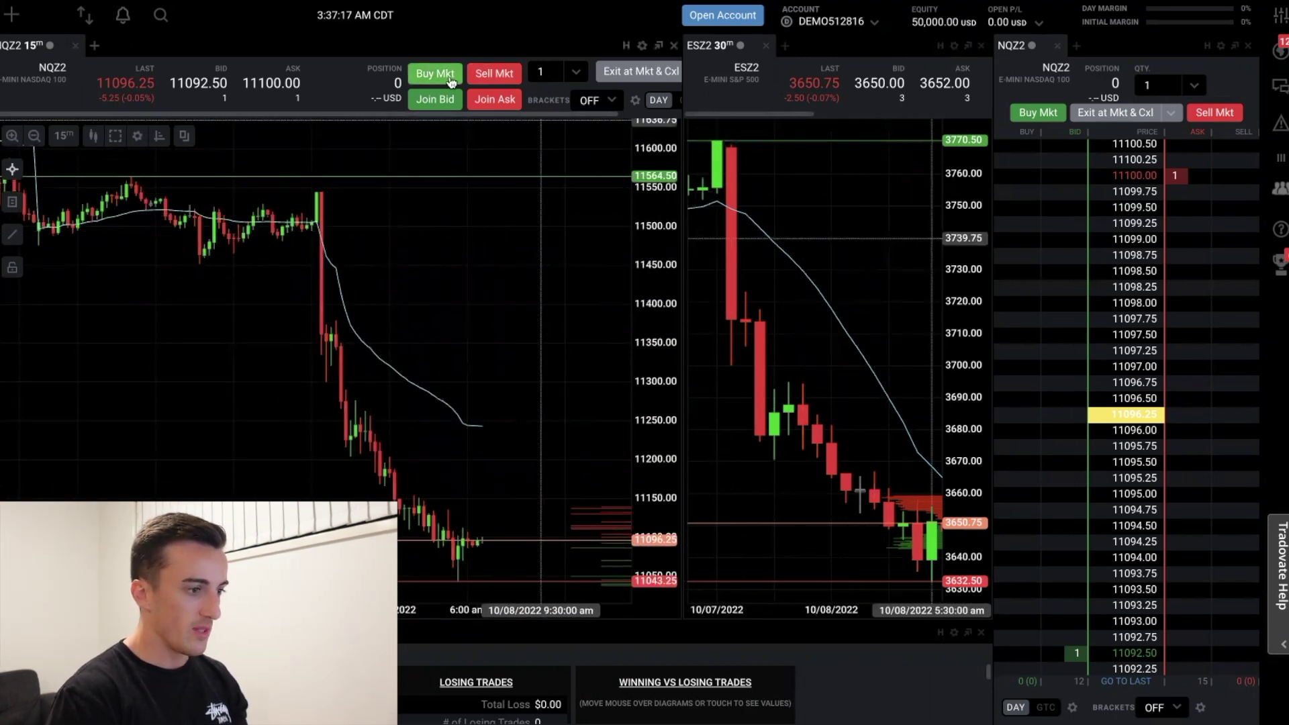
# Leave the order quantity at 1 and show the chart's Drawing Tools
pyautogui.click(581, 74)
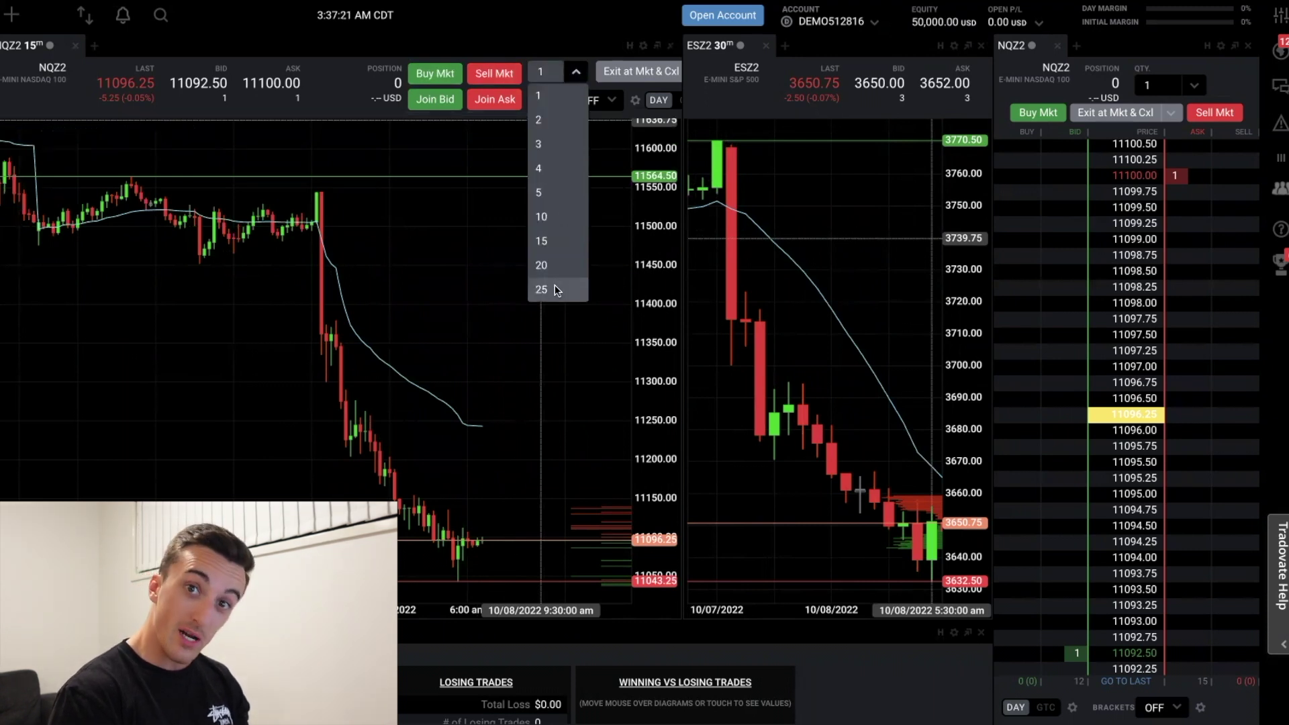
pyautogui.click(363, 81)
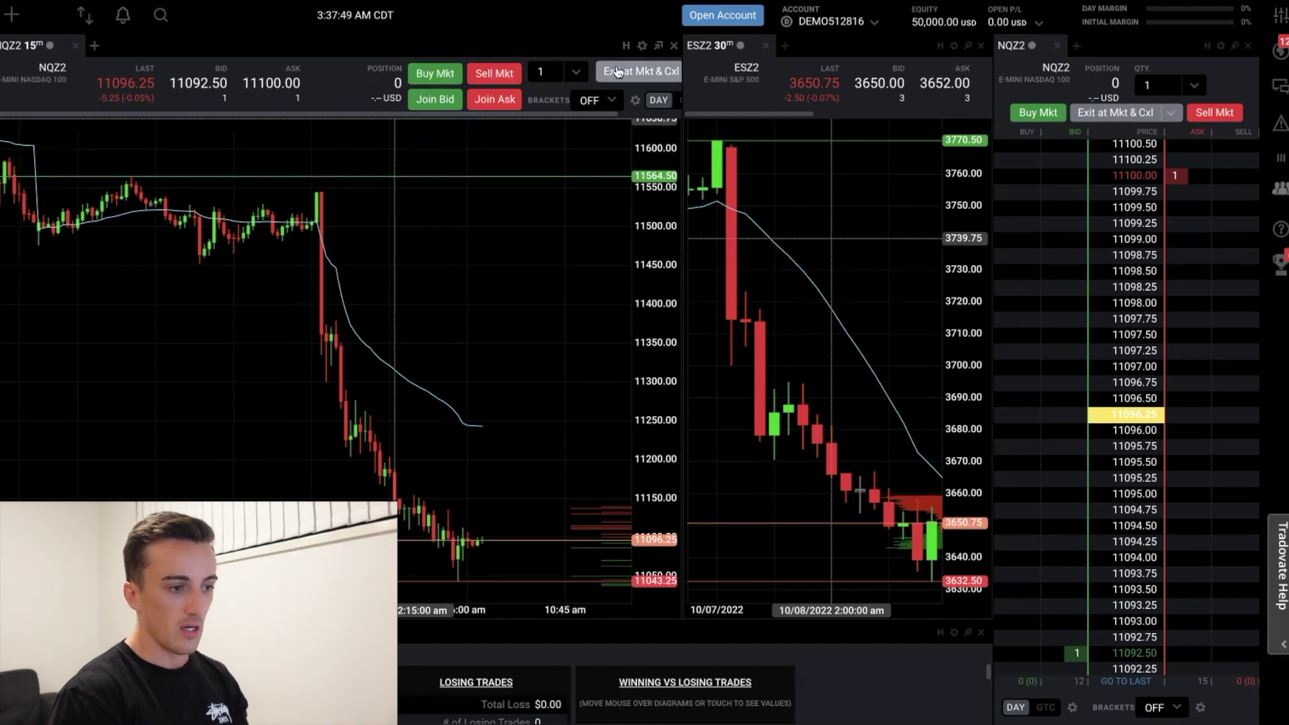
pyautogui.click(577, 72)
pyautogui.click(580, 71)
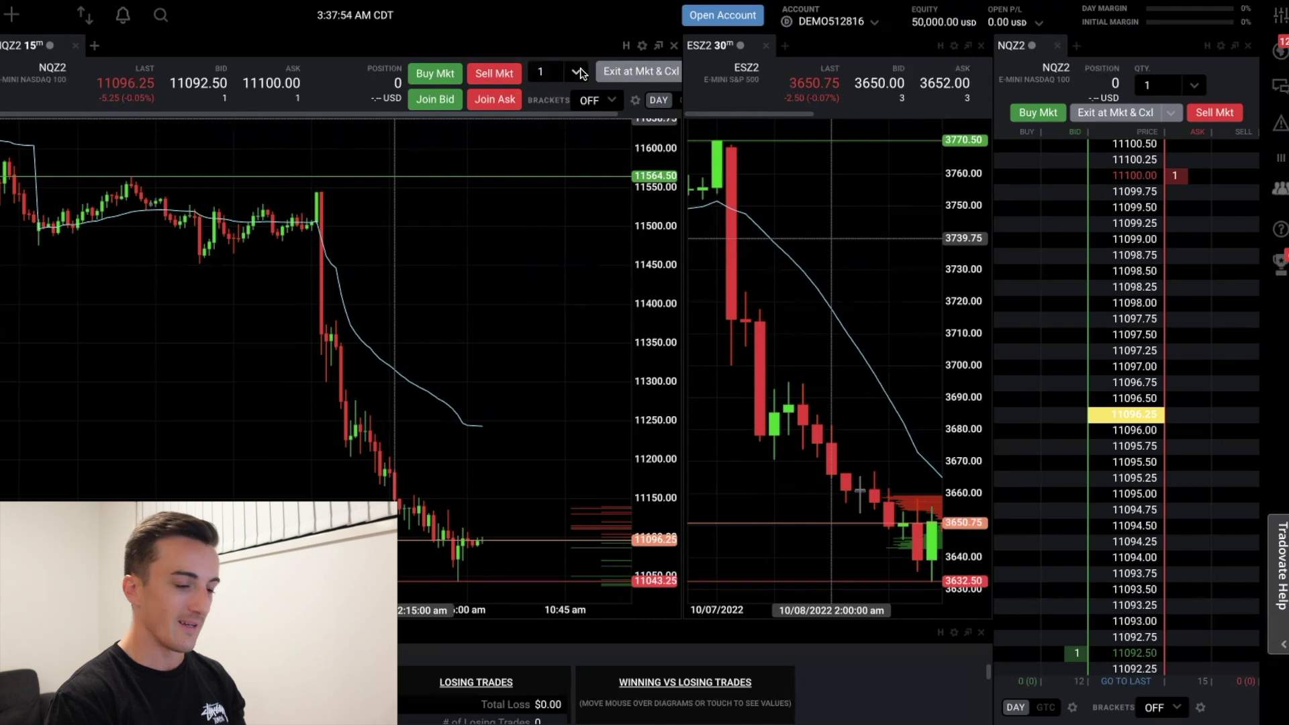
pyautogui.click(12, 233)
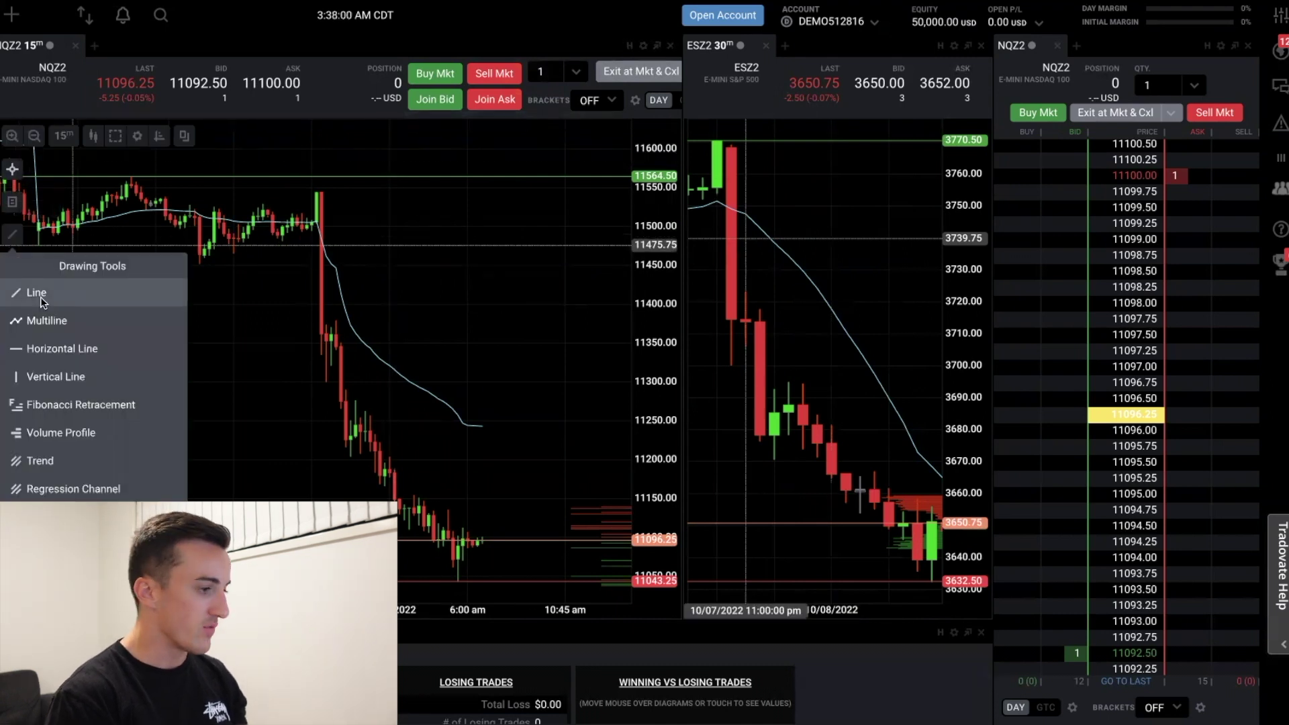
# Draw a trend line under the NQZ2 consolidation lows and a thin rectangle across its highs
pyautogui.click(41, 297)
pyautogui.moveTo(199, 264)
pyautogui.mouseDown()
pyautogui.moveTo(315, 243)
pyautogui.moveTo(321, 231)
pyautogui.mouseUp()
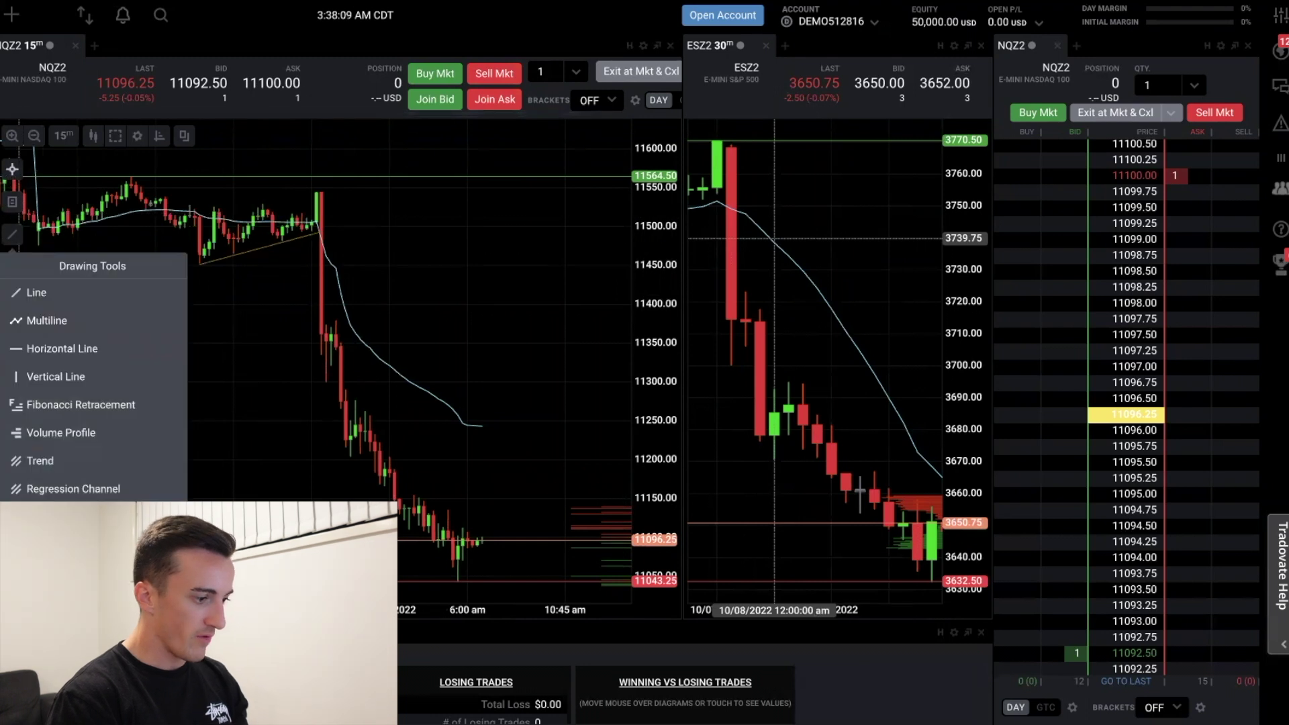
pyautogui.click(92, 300)
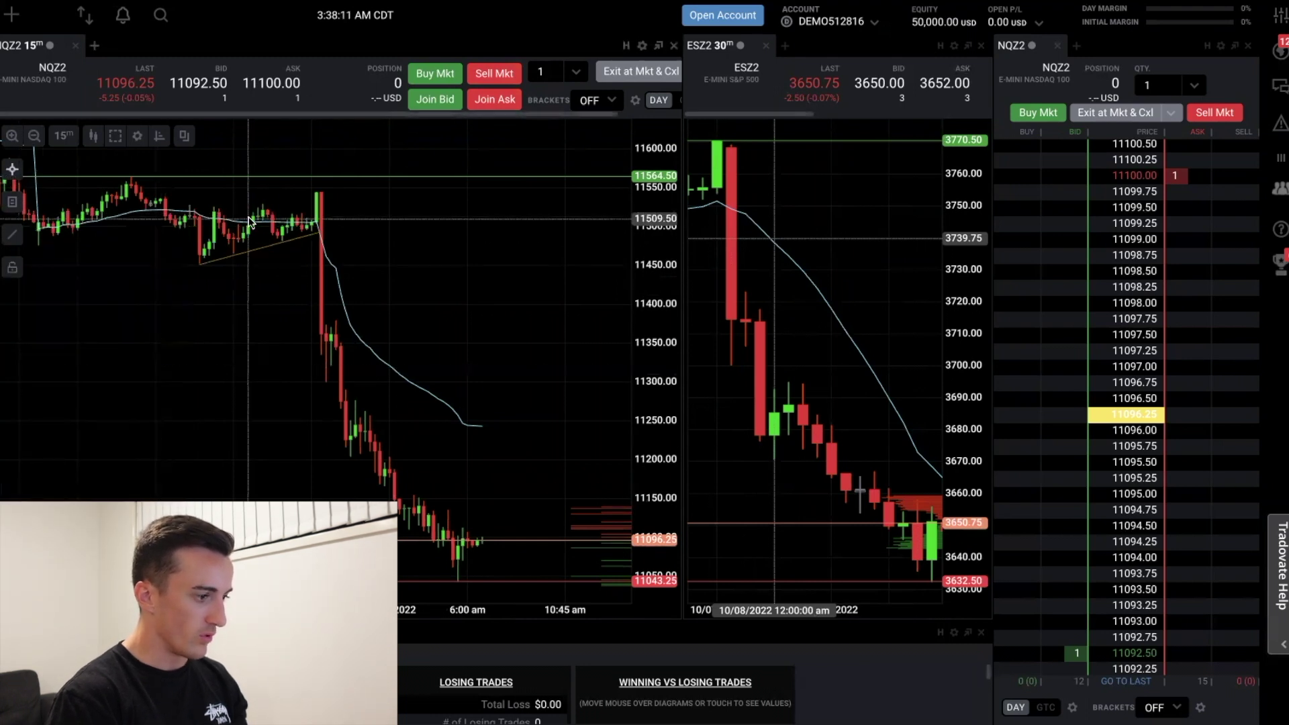
pyautogui.moveTo(165, 208); pyautogui.dragTo(355, 203)
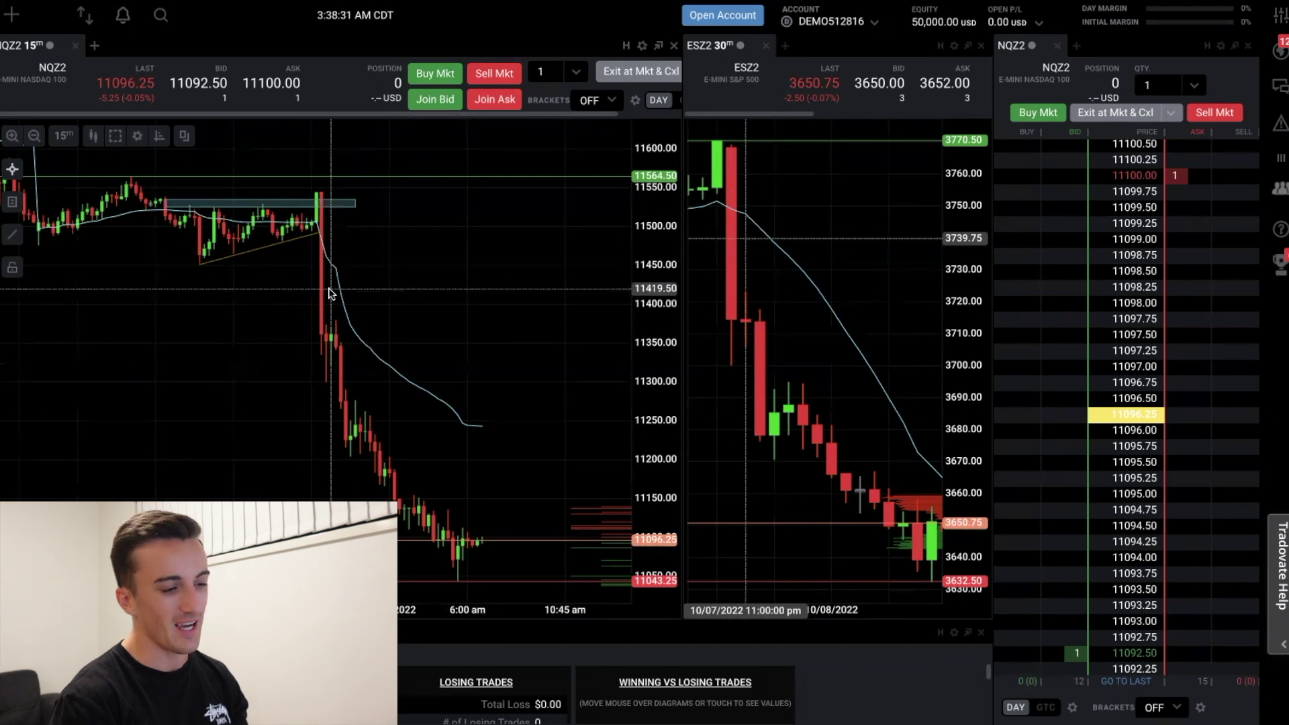
pyautogui.click(12, 169)
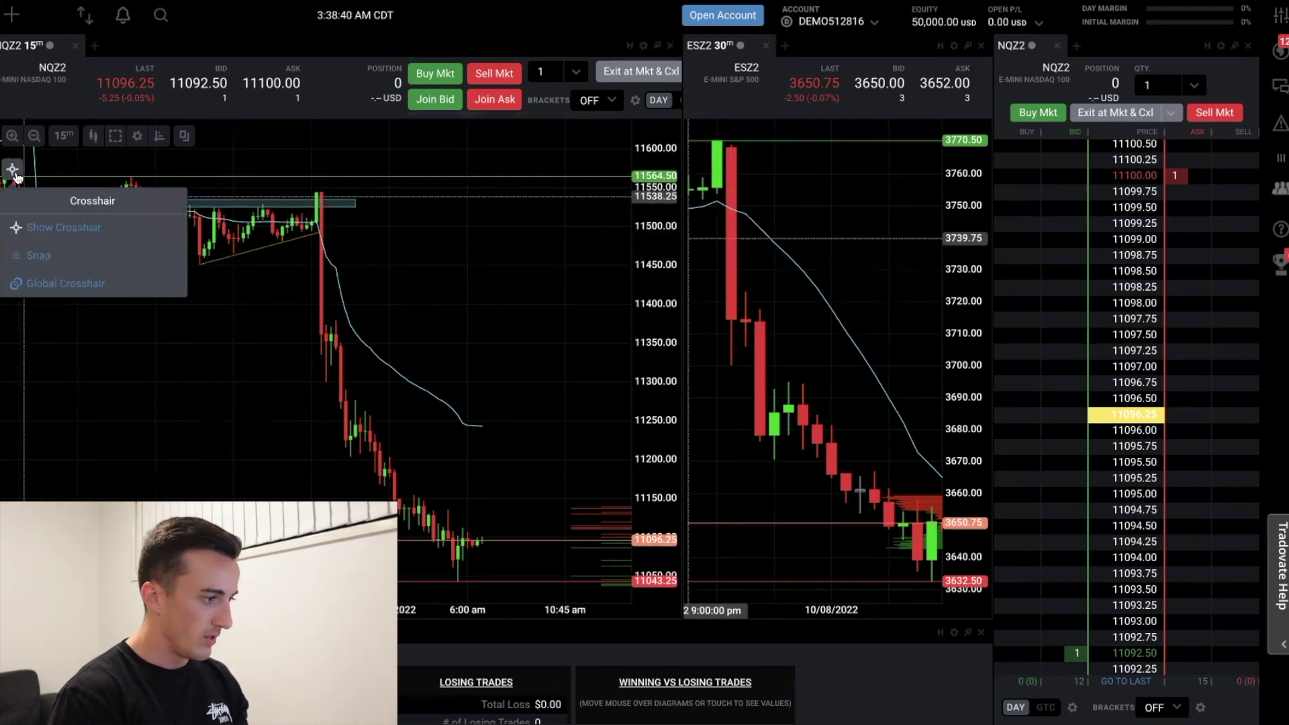
pyautogui.click(292, 243)
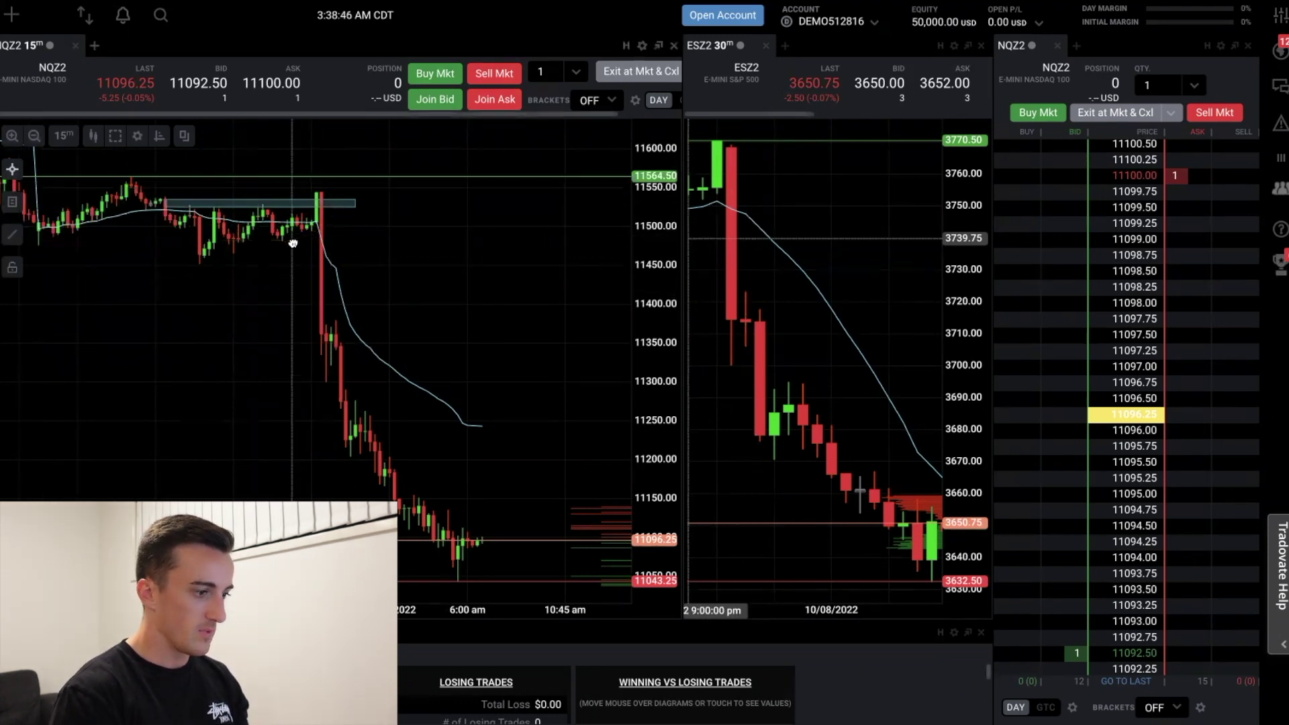
pyautogui.click(292, 243)
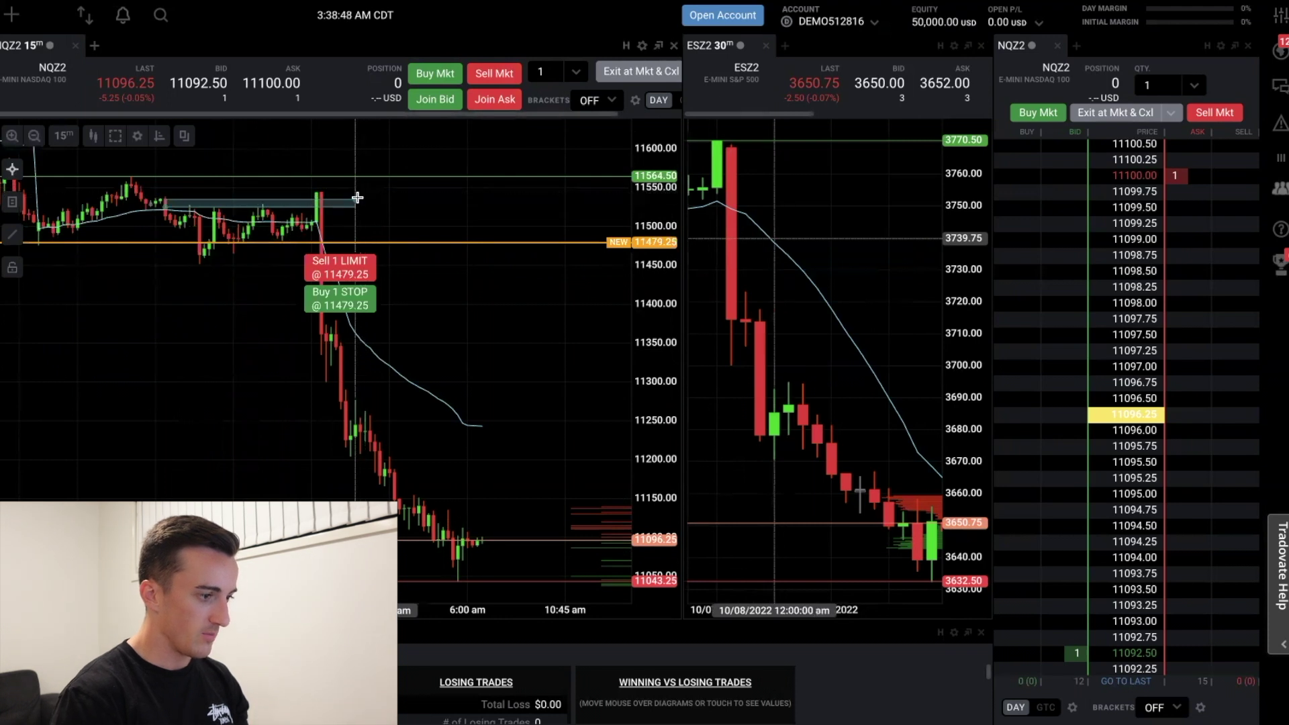
pyautogui.click(363, 255)
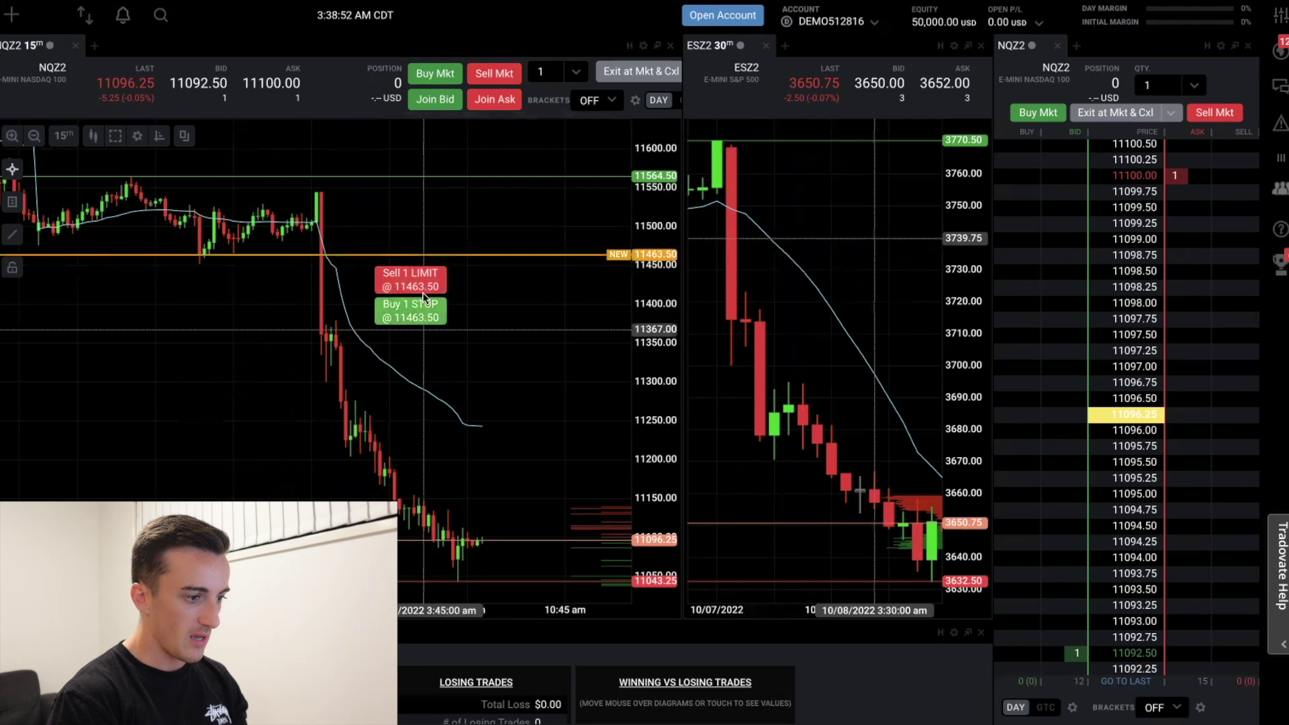
pyautogui.press('Escape')
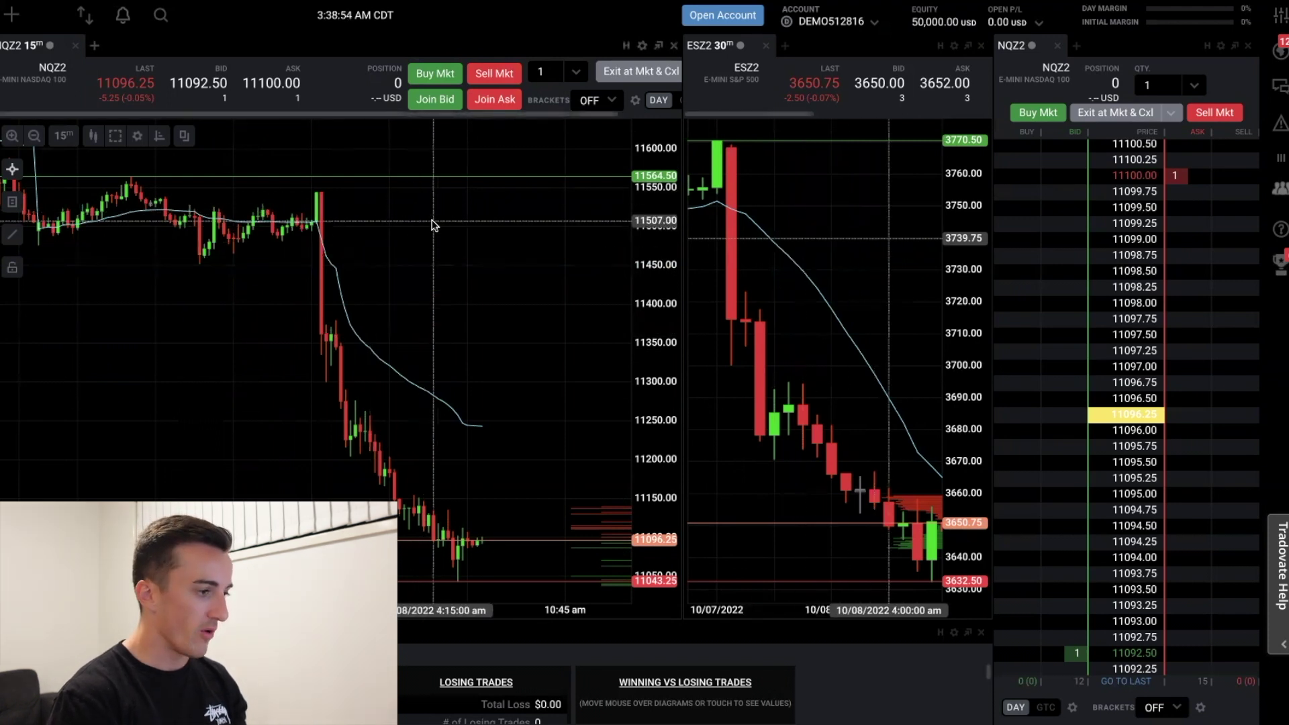
pyautogui.click(138, 136)
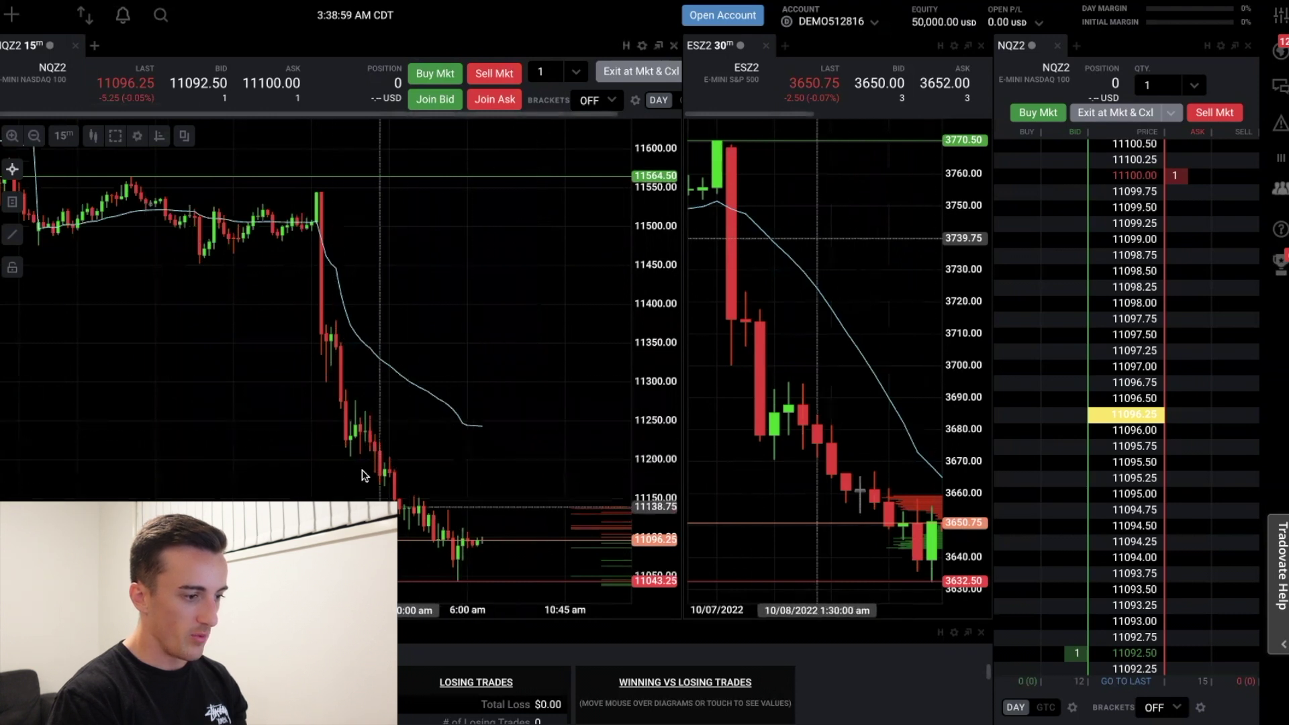
pyautogui.click(502, 389)
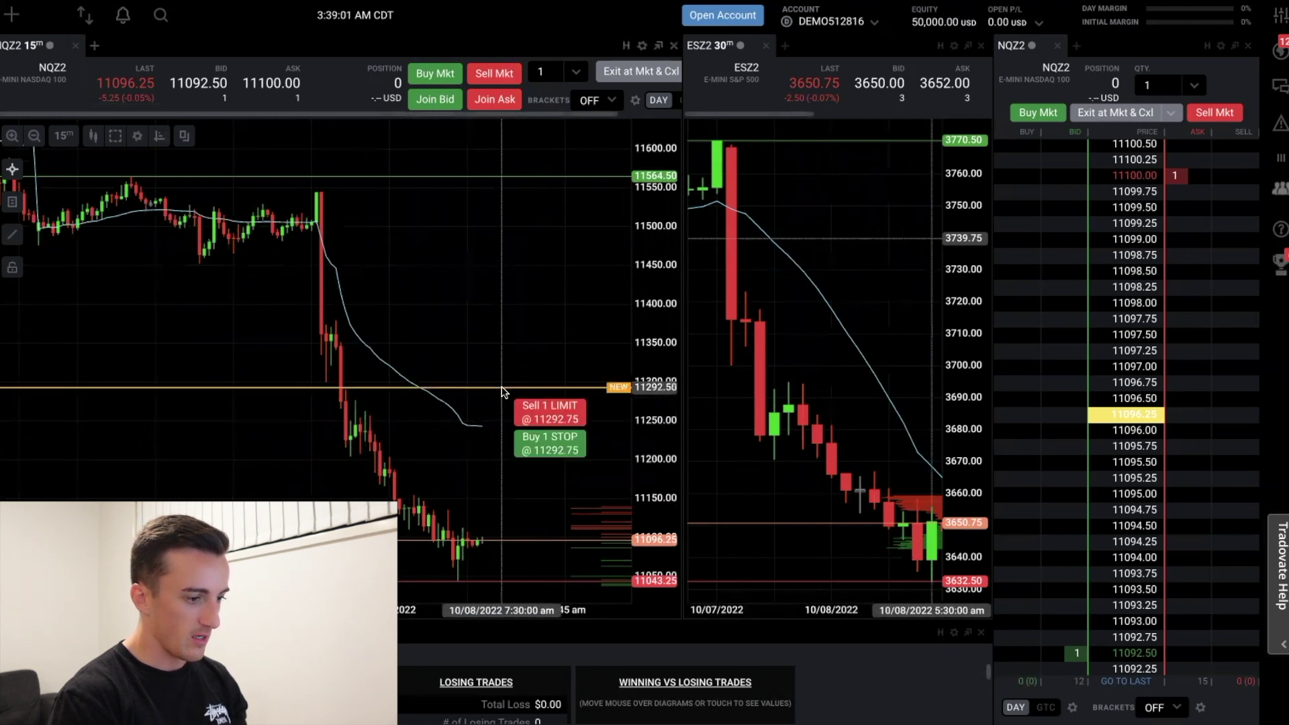
pyautogui.click(550, 409)
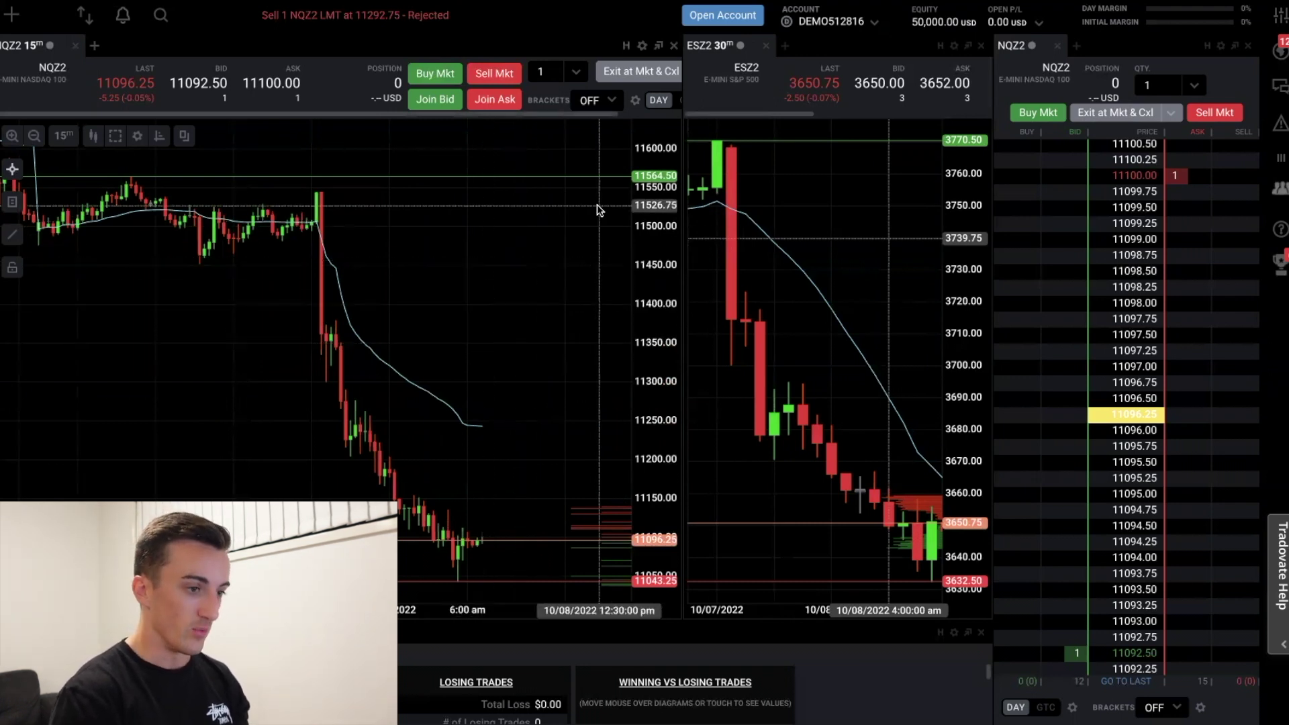
pyautogui.click(641, 46)
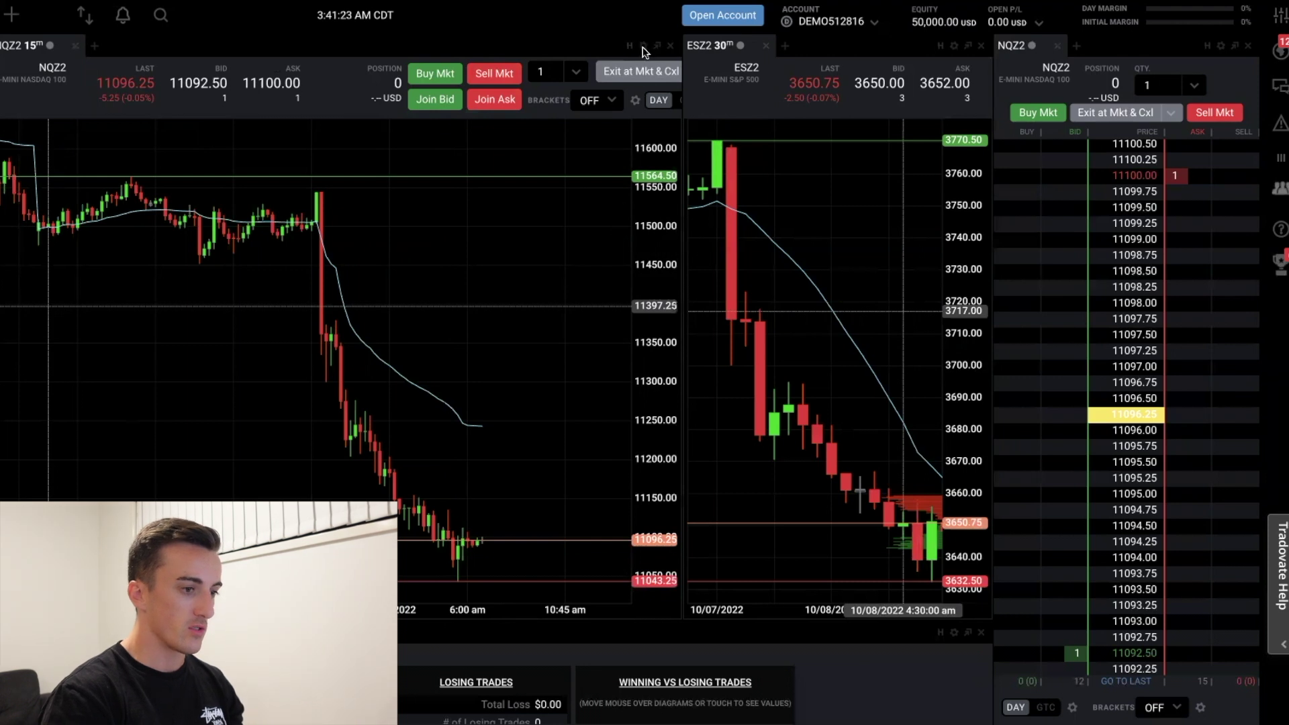
pyautogui.click(644, 46)
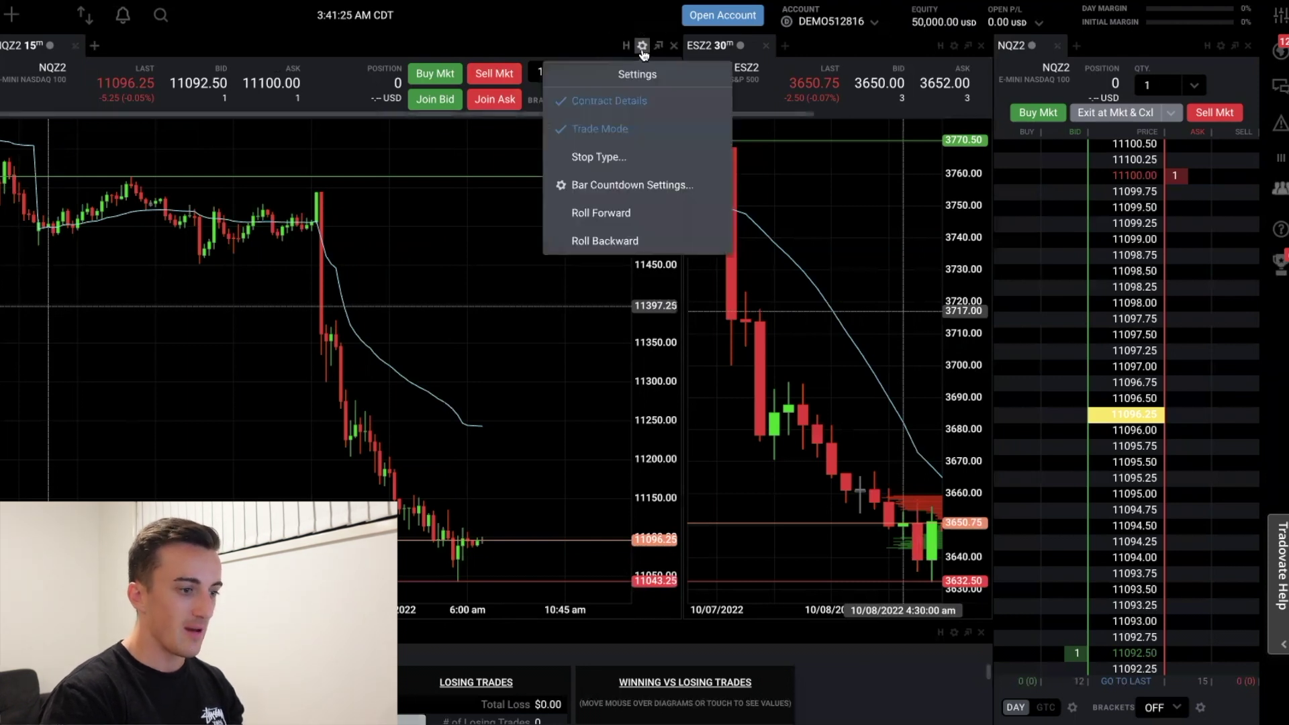
pyautogui.click(602, 211)
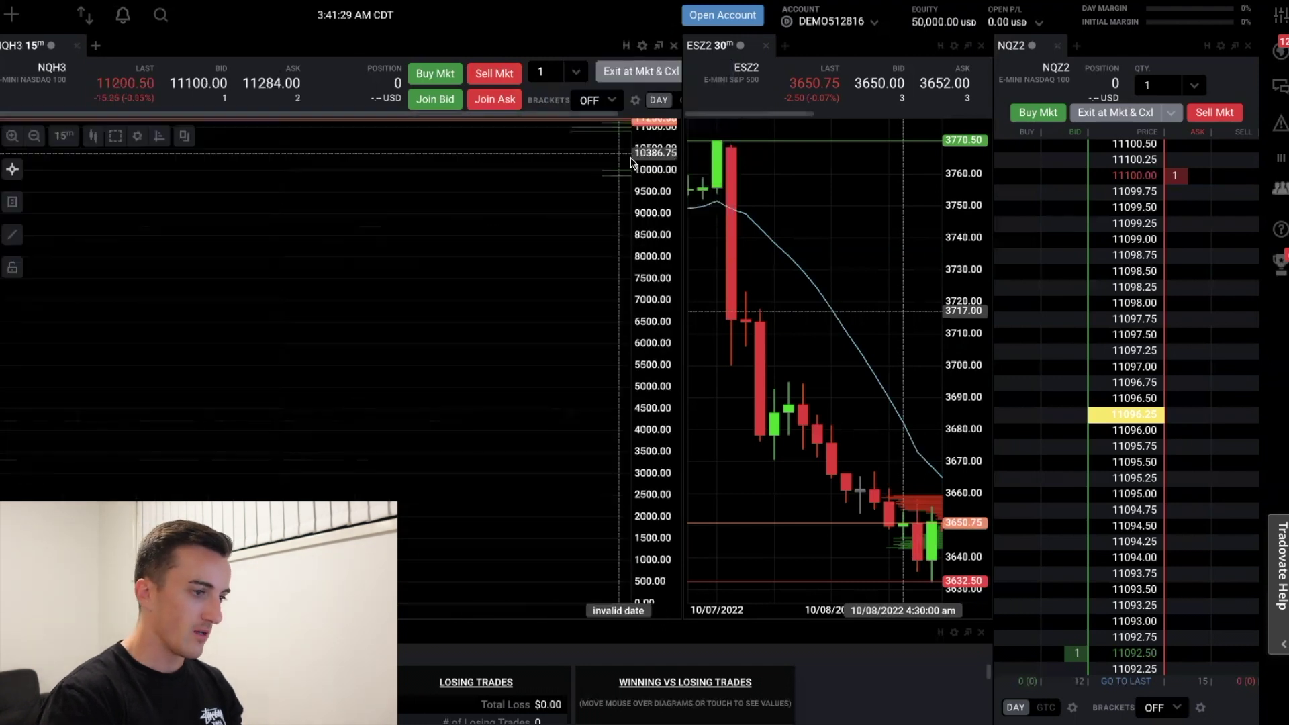
pyautogui.click(643, 46)
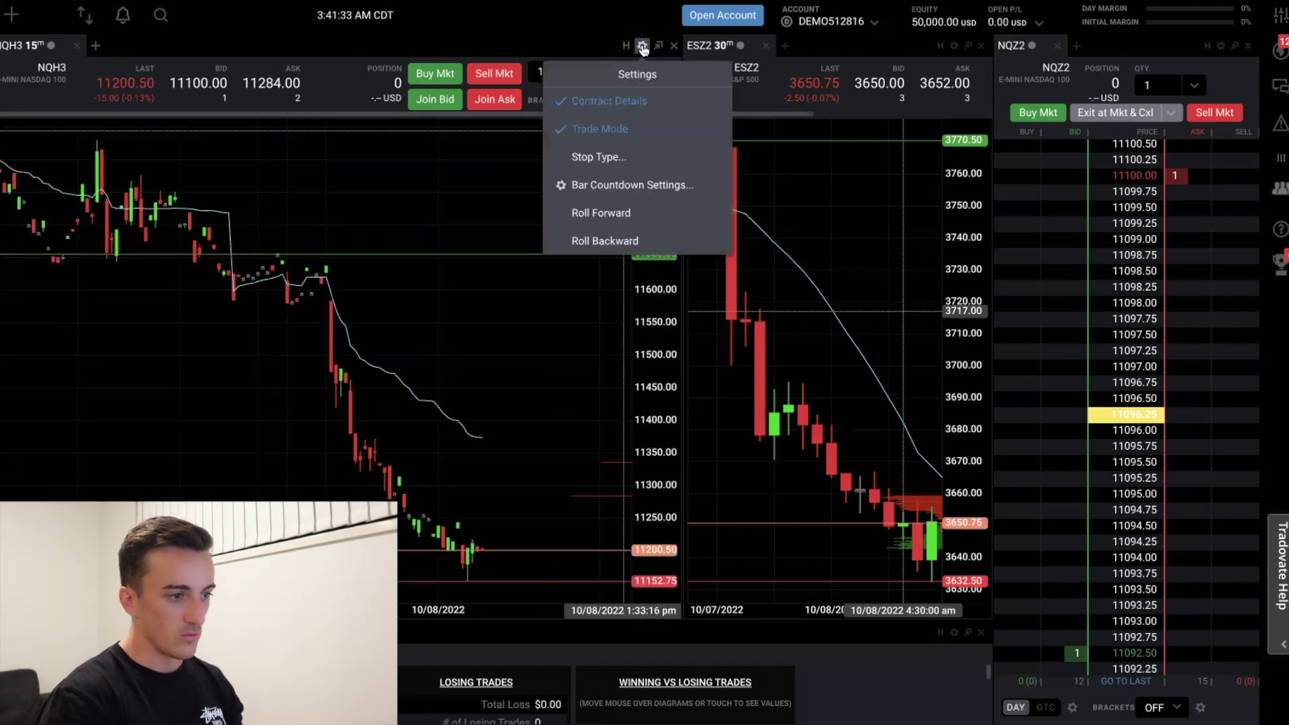
pyautogui.click(648, 239)
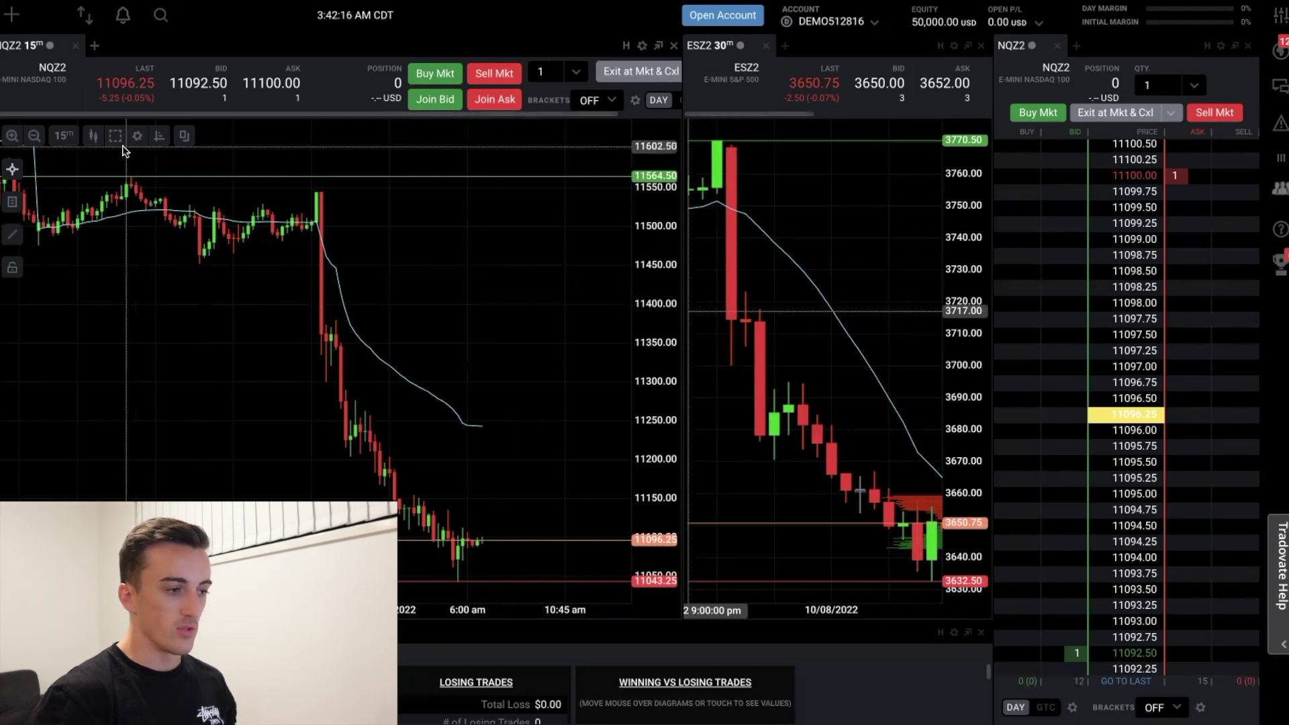
# Add the Volume-based Accumulation/Distribution Line indicator to the NQZ2 chart
pyautogui.click(160, 136)
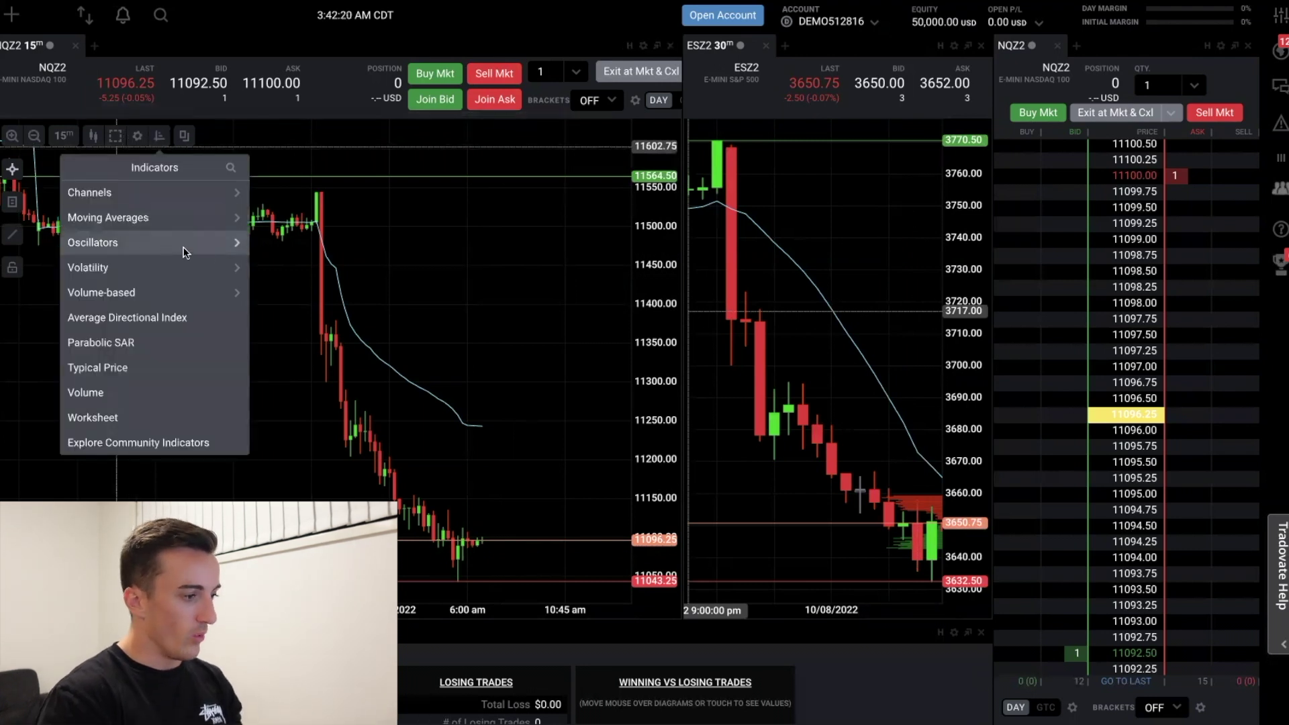
pyautogui.click(236, 293)
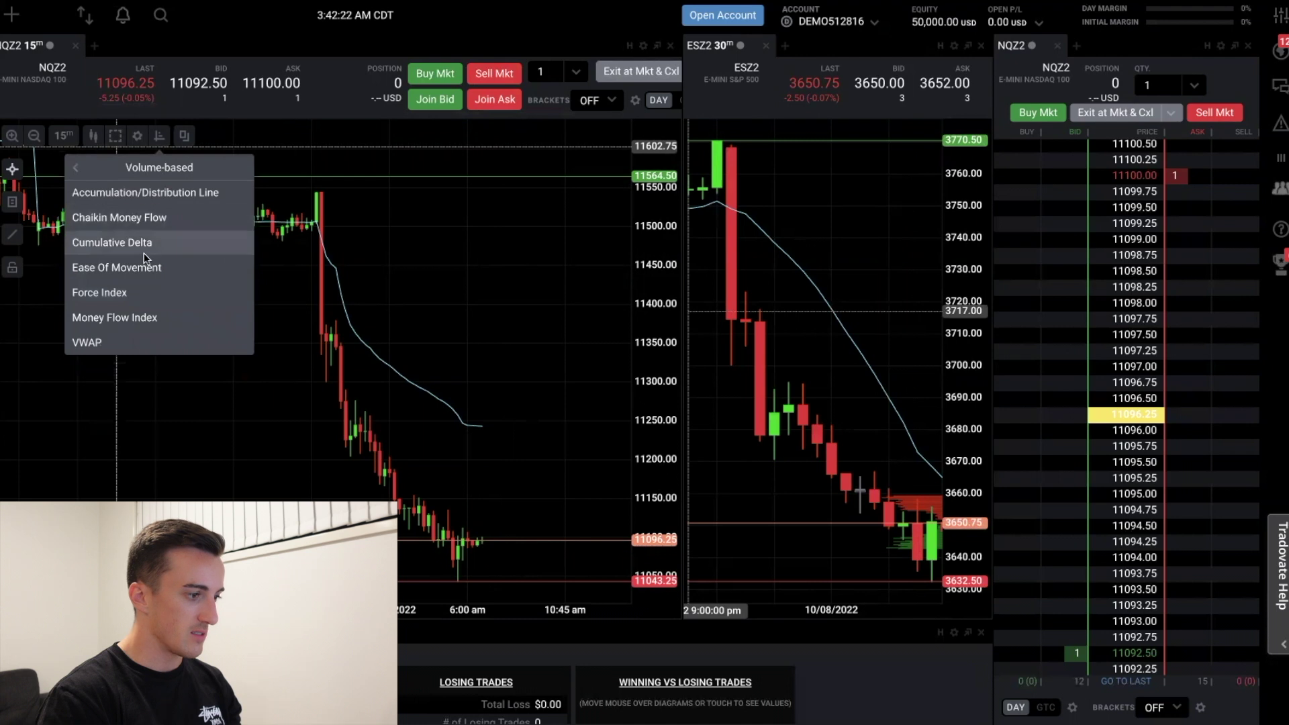
pyautogui.click(157, 198)
pyautogui.click(818, 398)
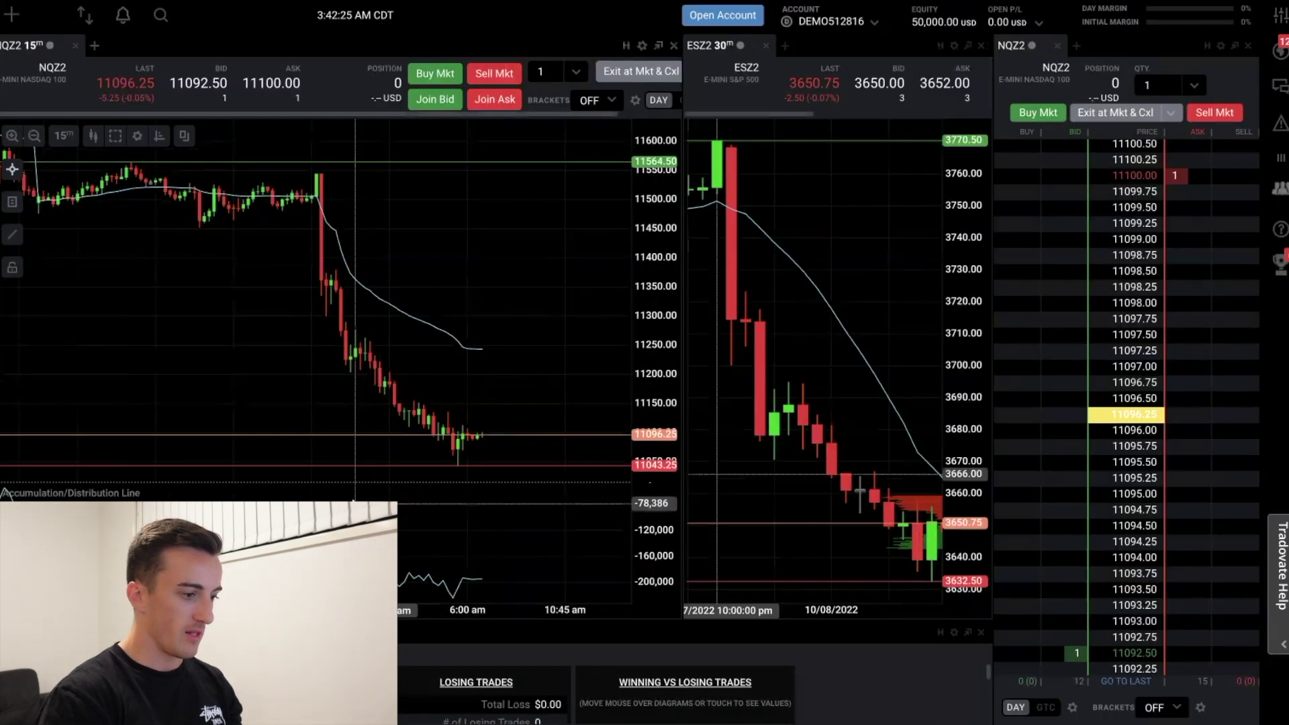
# Delete the VWAP indicator from the NQZ2 chart elements list
pyautogui.click(159, 136)
pyautogui.click(184, 136)
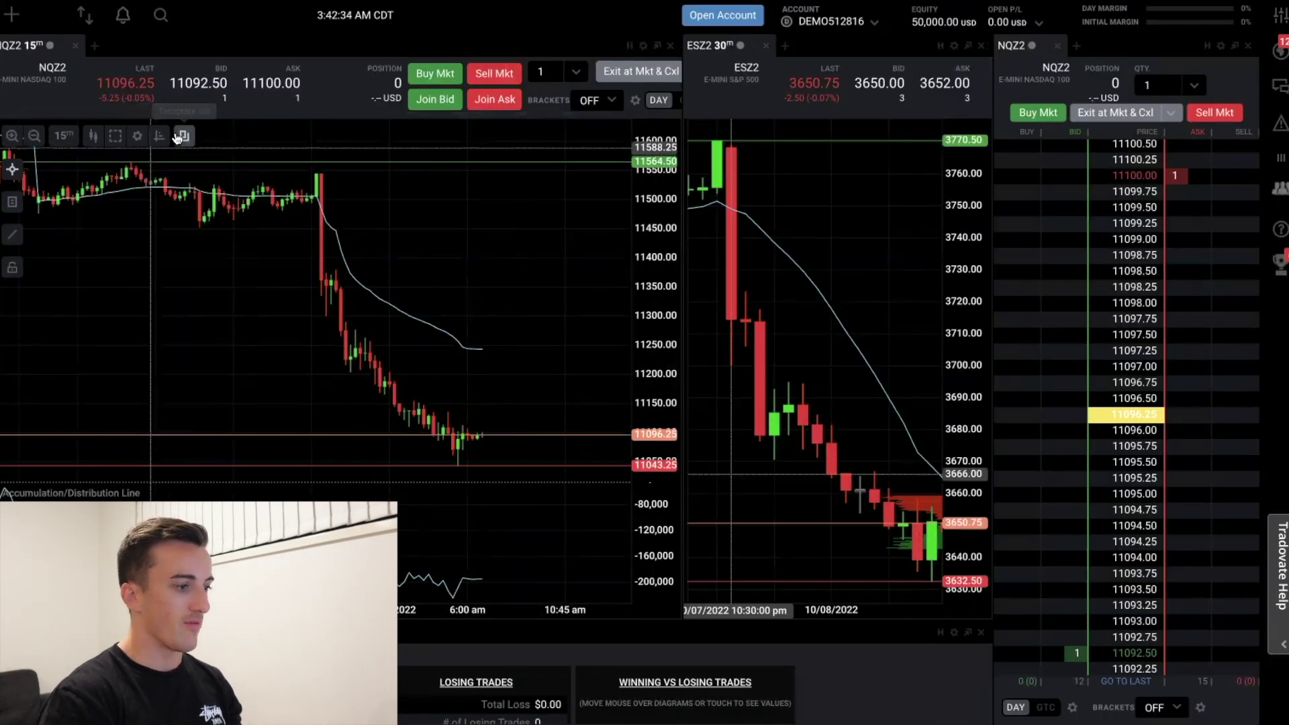
pyautogui.click(184, 136)
pyautogui.click(135, 137)
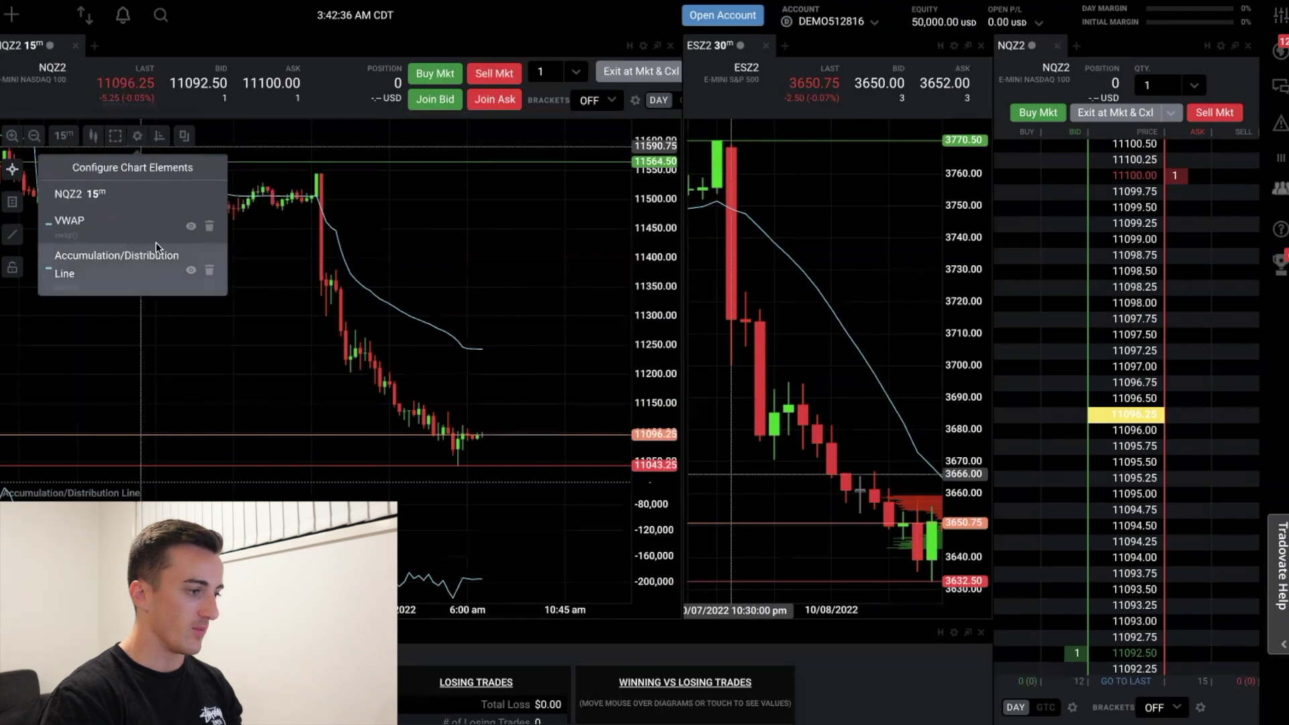
pyautogui.click(209, 230)
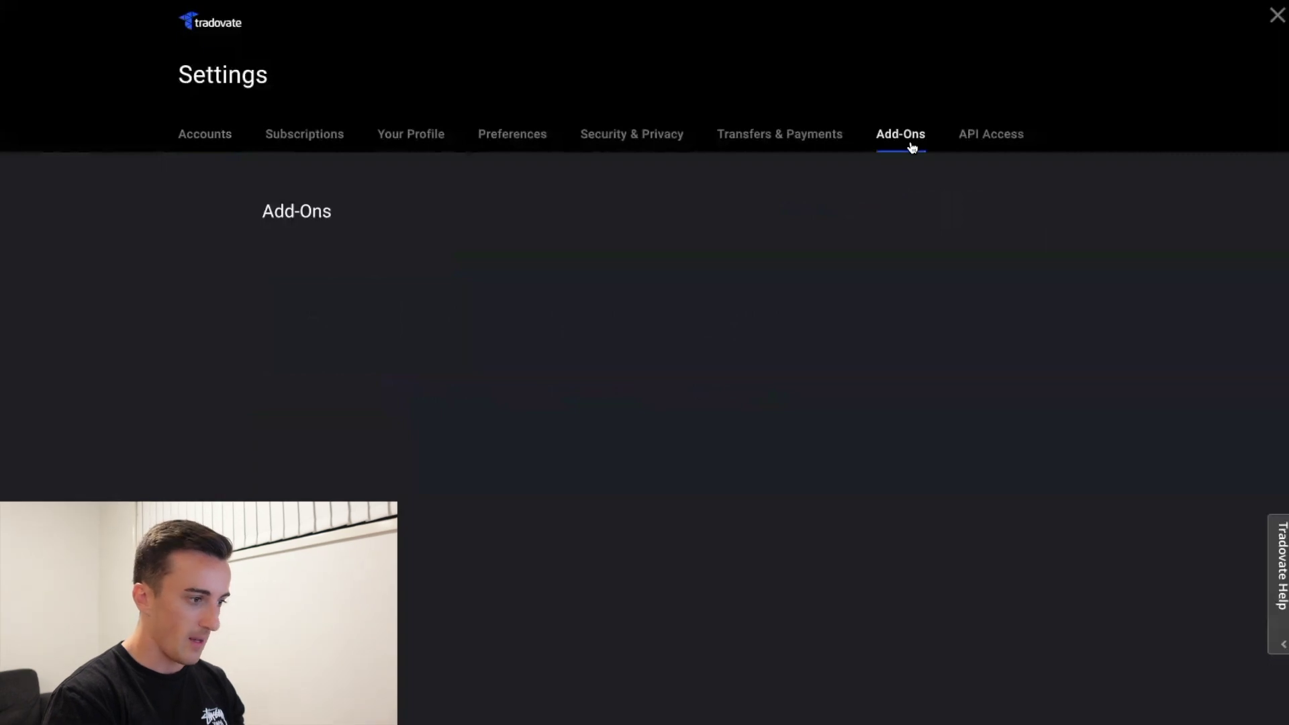
# Confirm the TradingView add-on card shows Activated, then close Settings
pyautogui.scroll(-2, 789, 204)
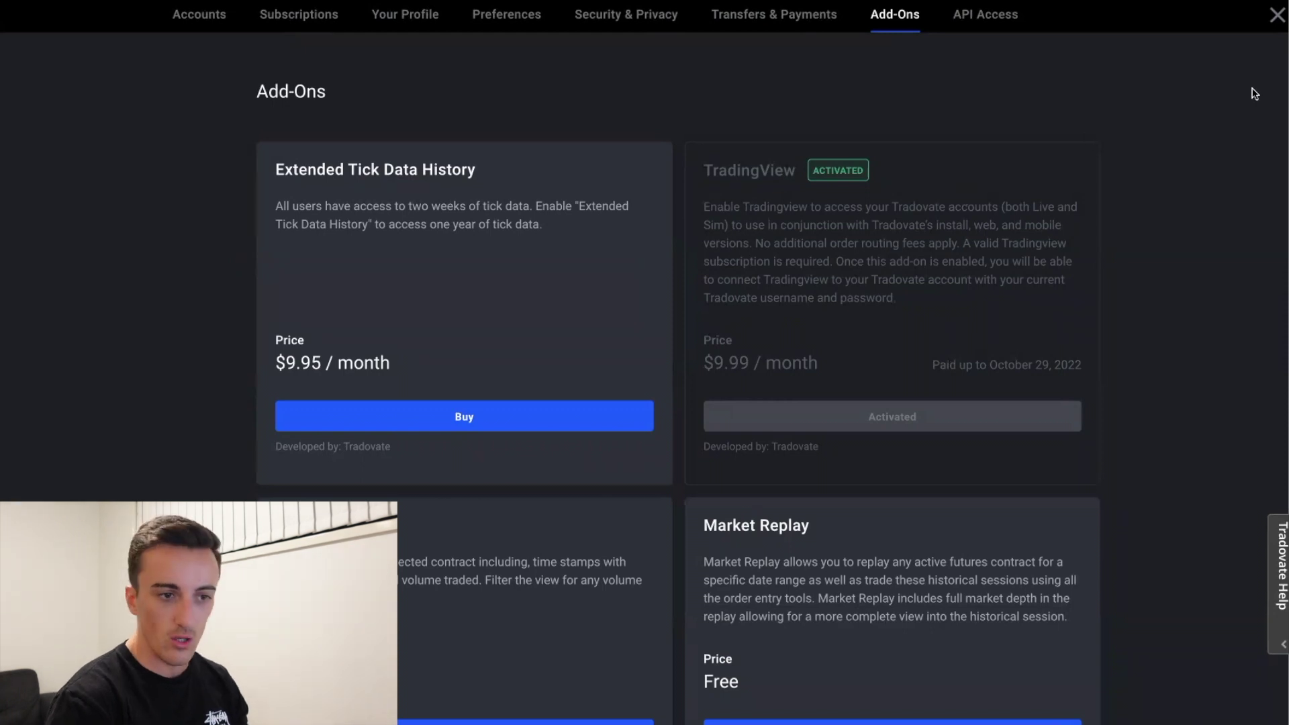
pyautogui.click(1276, 16)
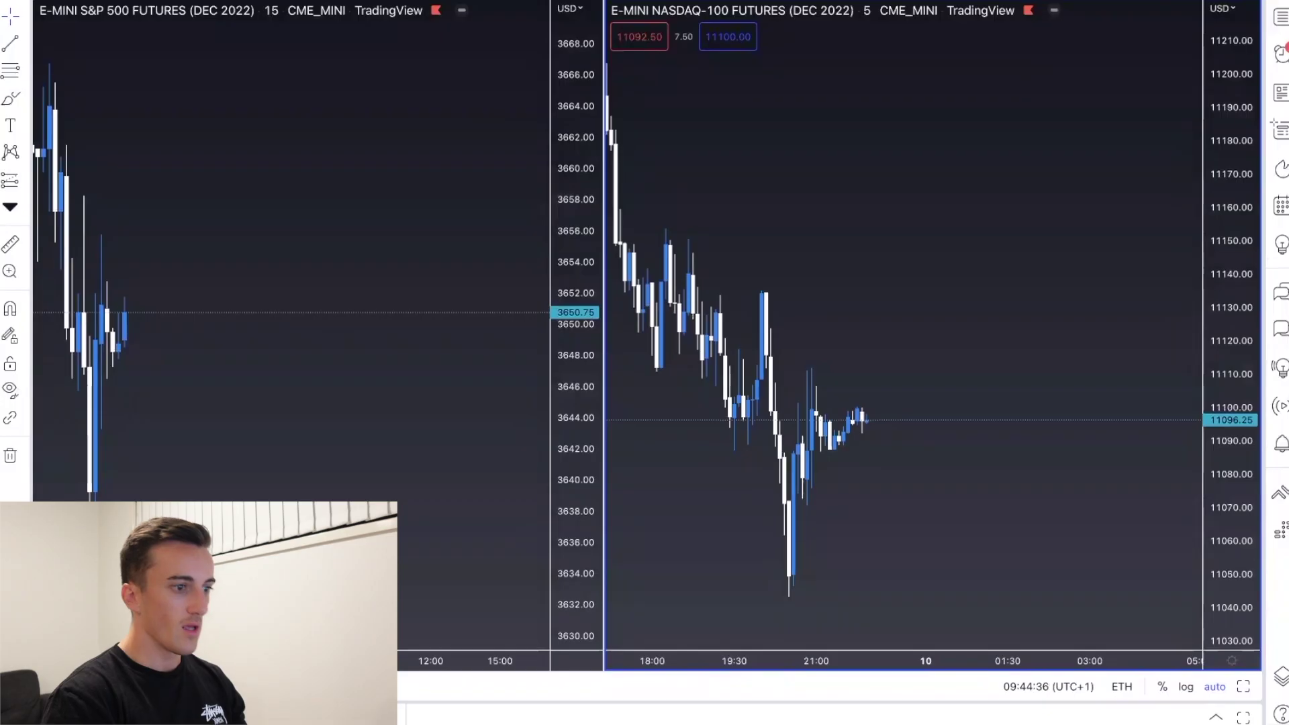
# Connect the Tradovate demo broker account with its 50,000 USD balance, then collapse the account panel
pyautogui.hscroll(-3, 869, 250)
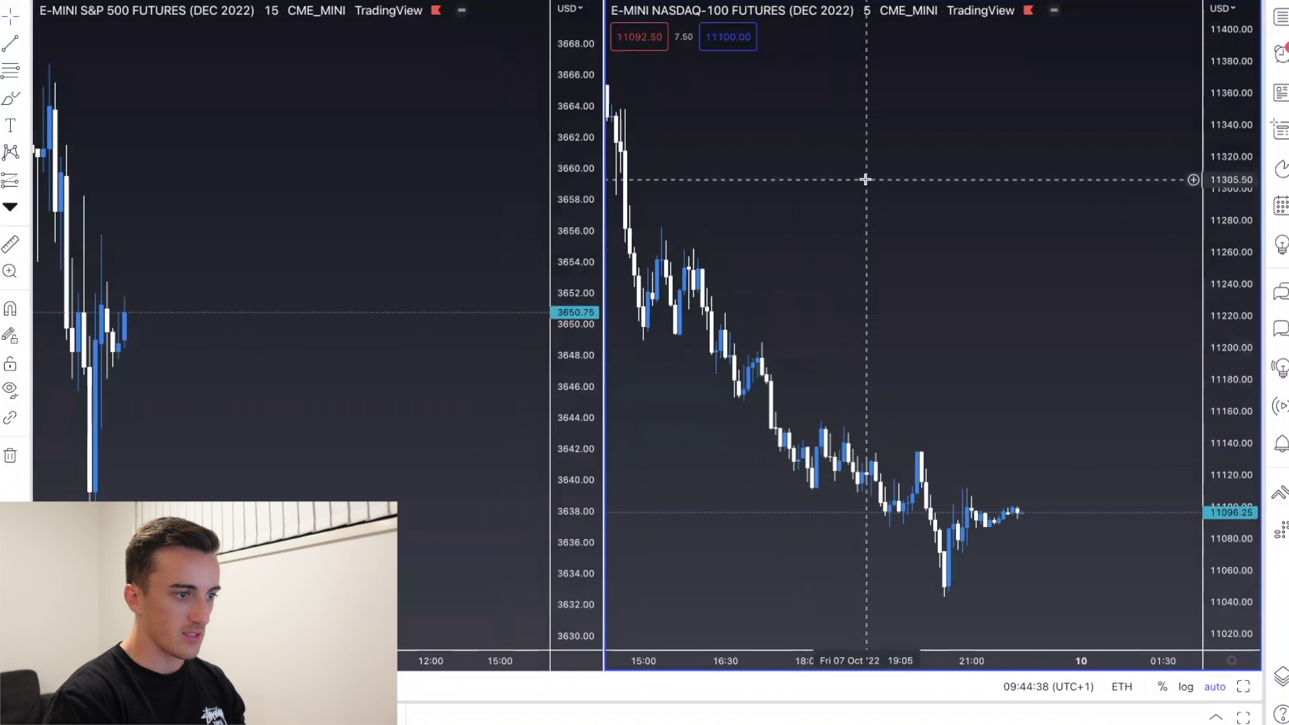
pyautogui.hscroll(-8, 296, 167)
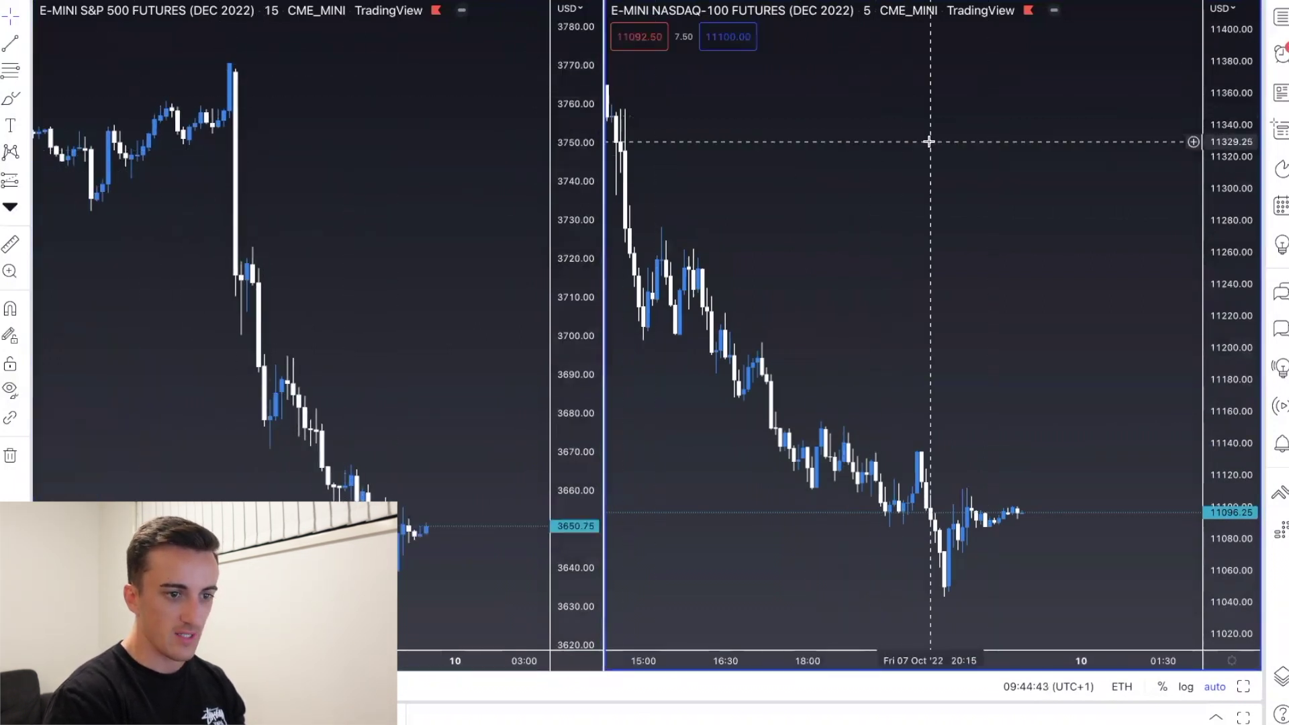
pyautogui.hscroll(1, 916, 121)
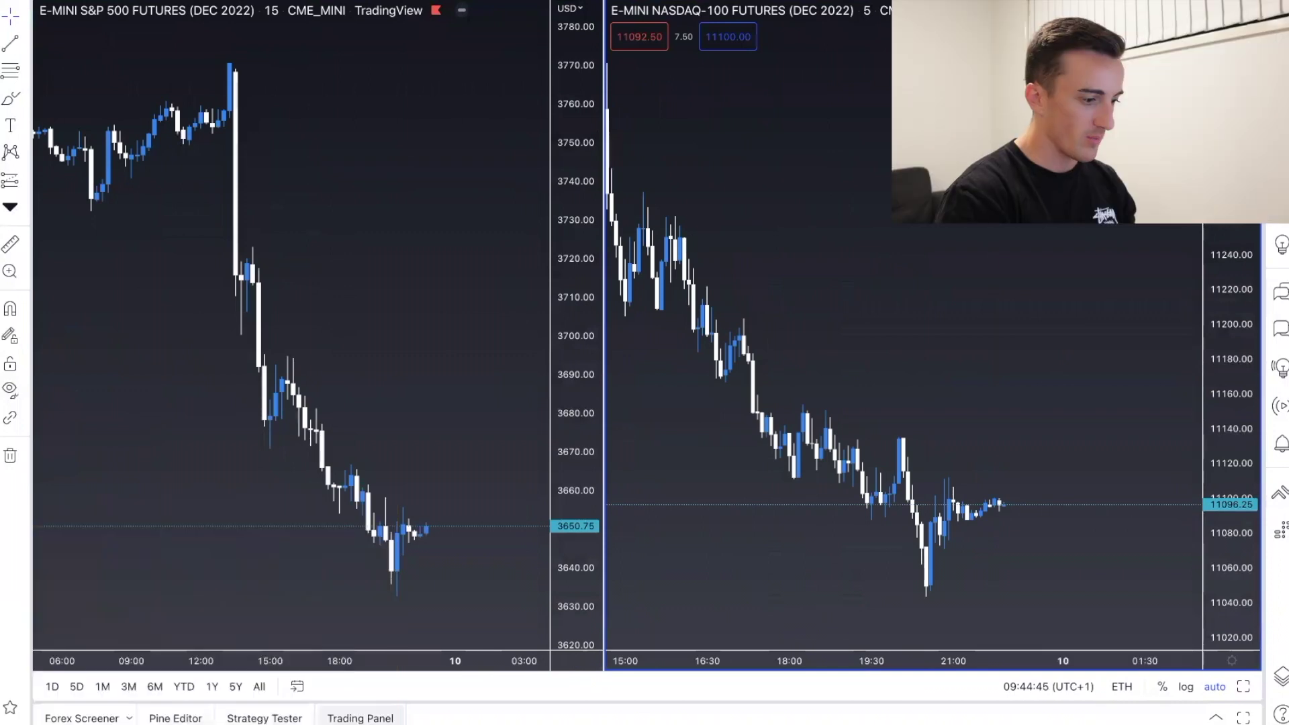
pyautogui.click(360, 712)
pyautogui.moveTo(579, 665)
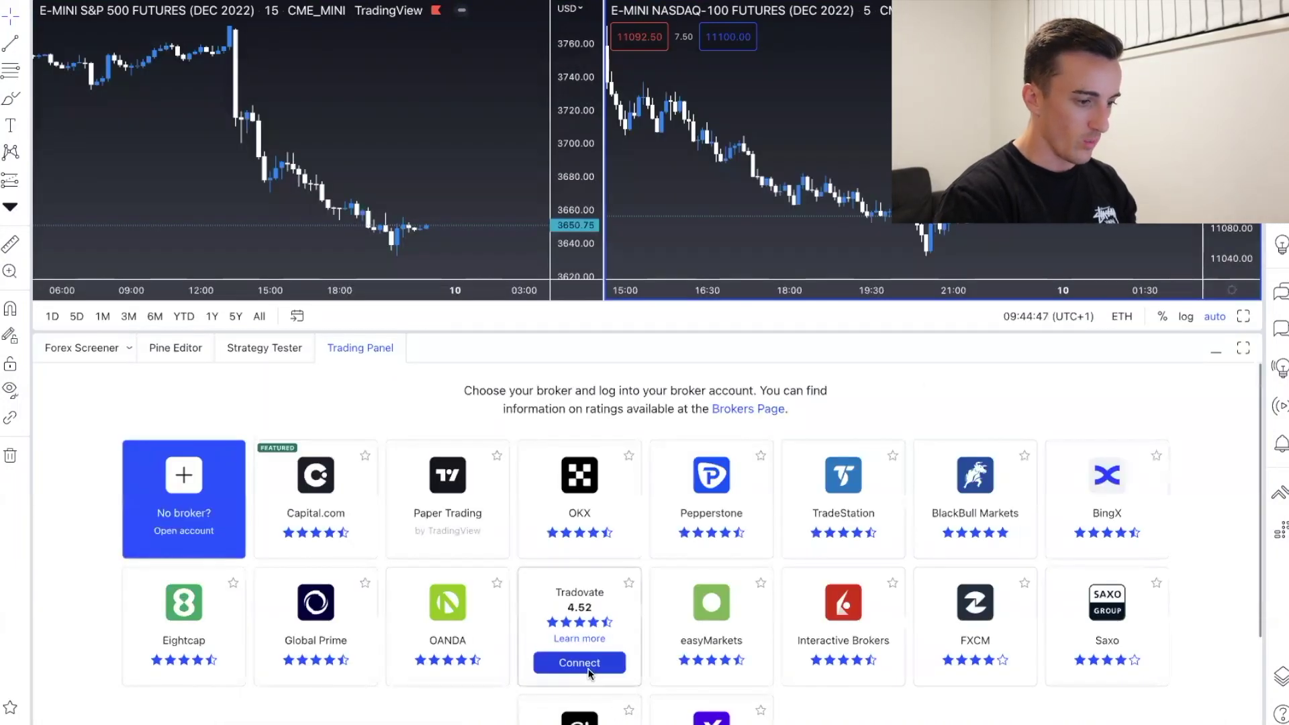
pyautogui.click(579, 663)
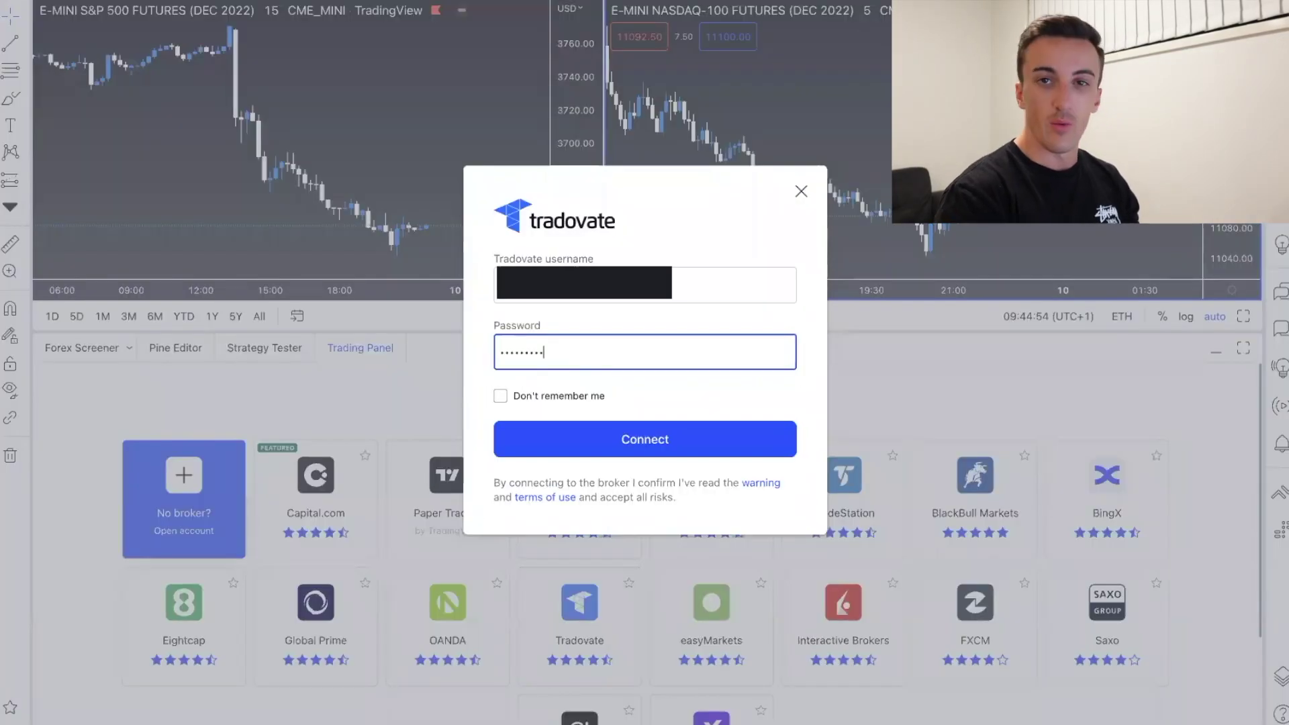
pyautogui.click(659, 432)
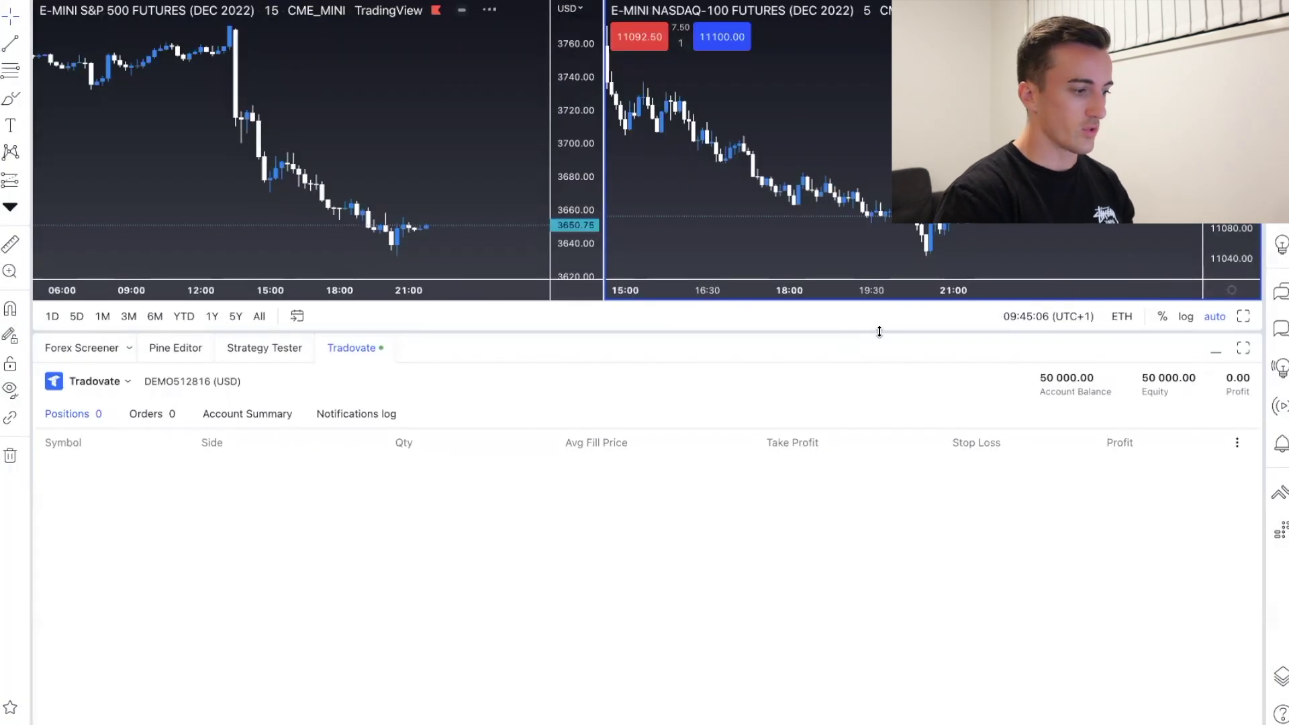
pyautogui.moveTo(820, 333); pyautogui.dragTo(819, 390)
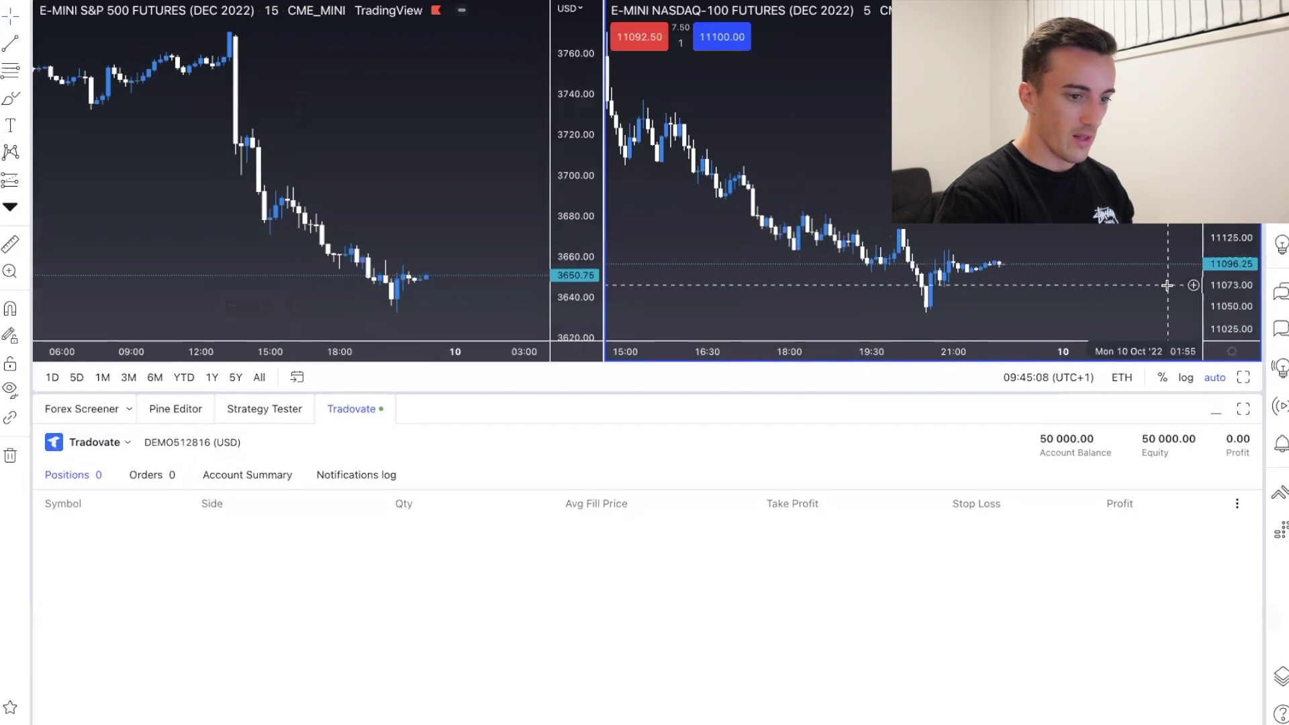
pyautogui.click(1207, 409)
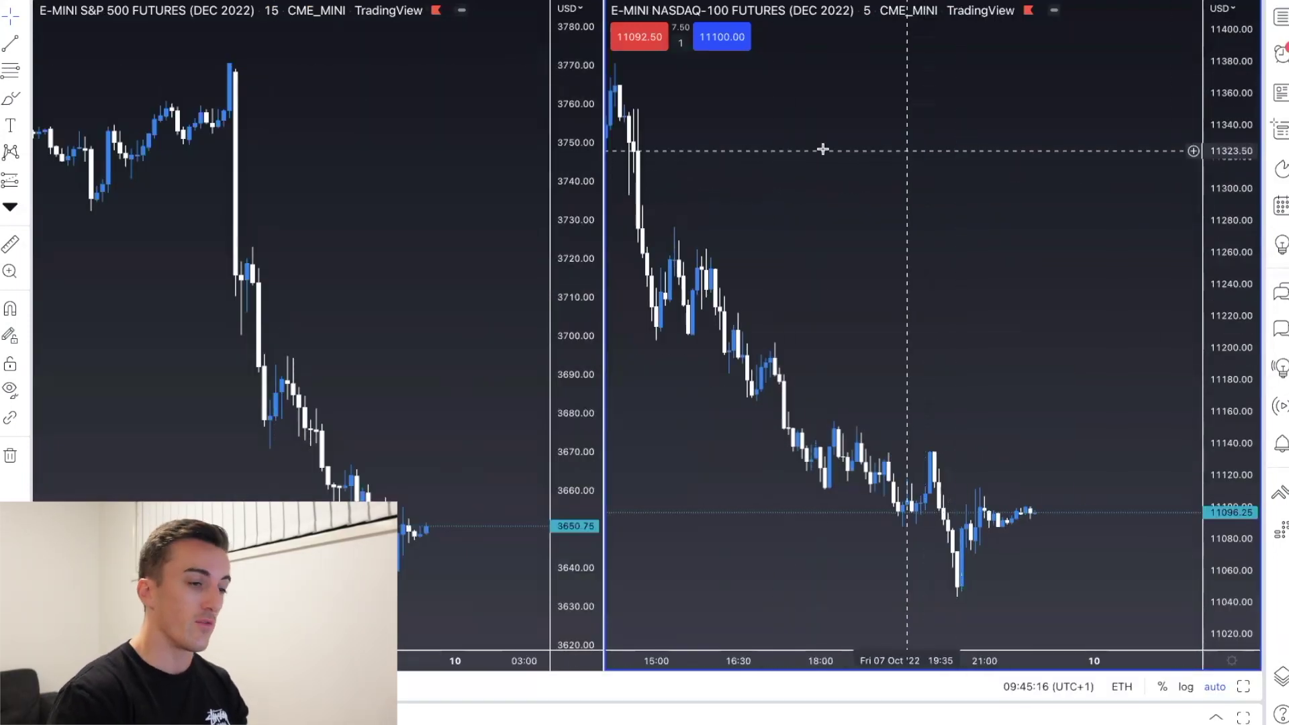
# In the chart settings, show position profit and loss in ticks and apply
pyautogui.rightClick(796, 156)
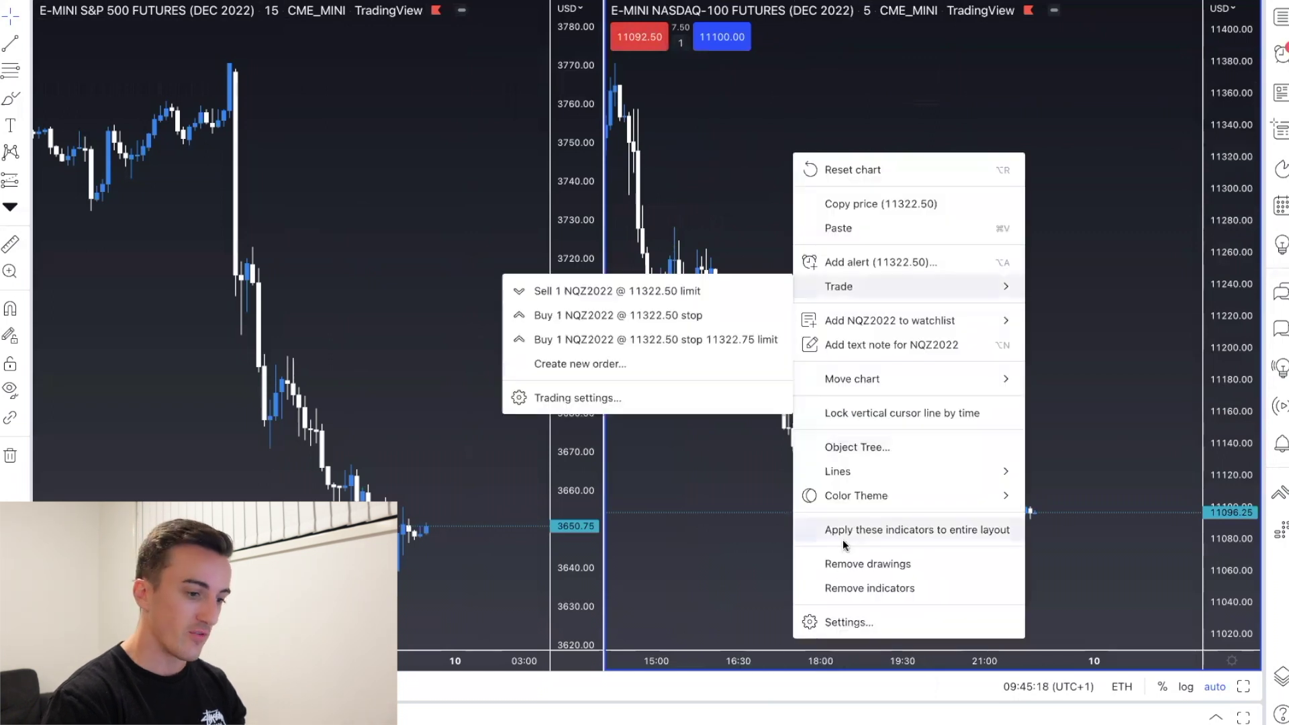
pyautogui.click(847, 622)
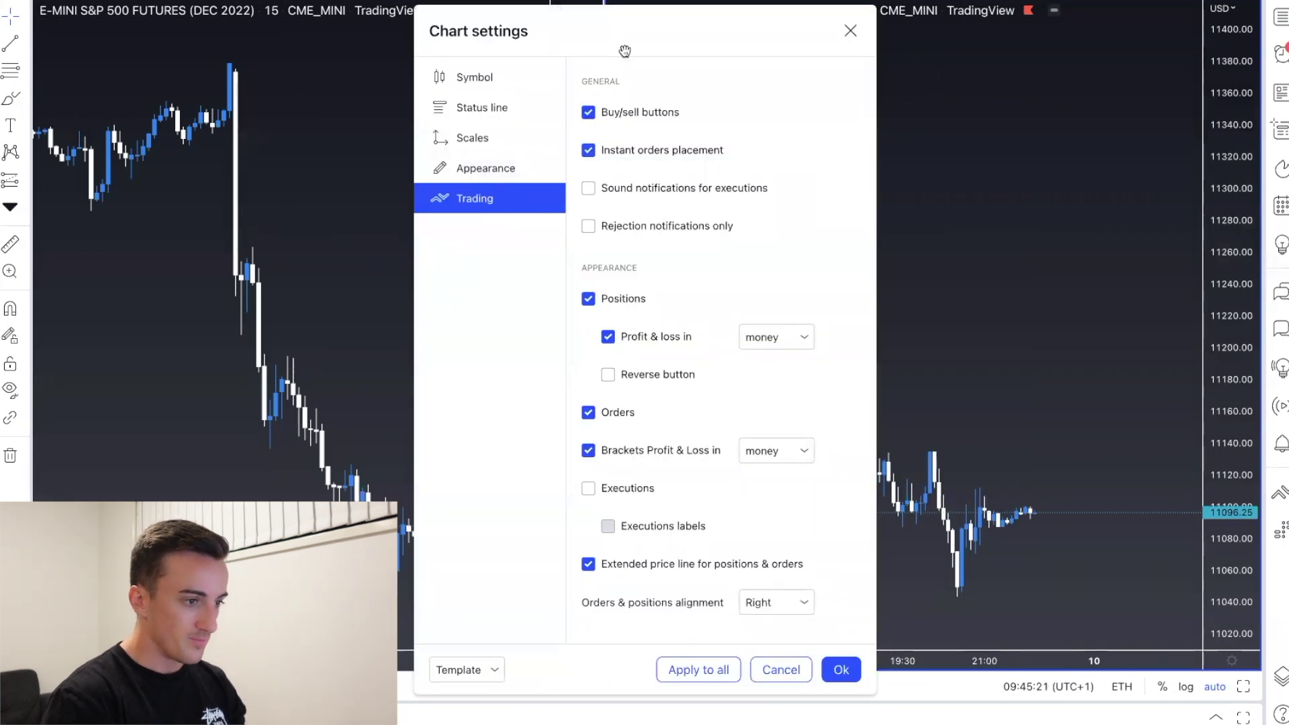
pyautogui.moveTo(624, 51); pyautogui.dragTo(621, 31)
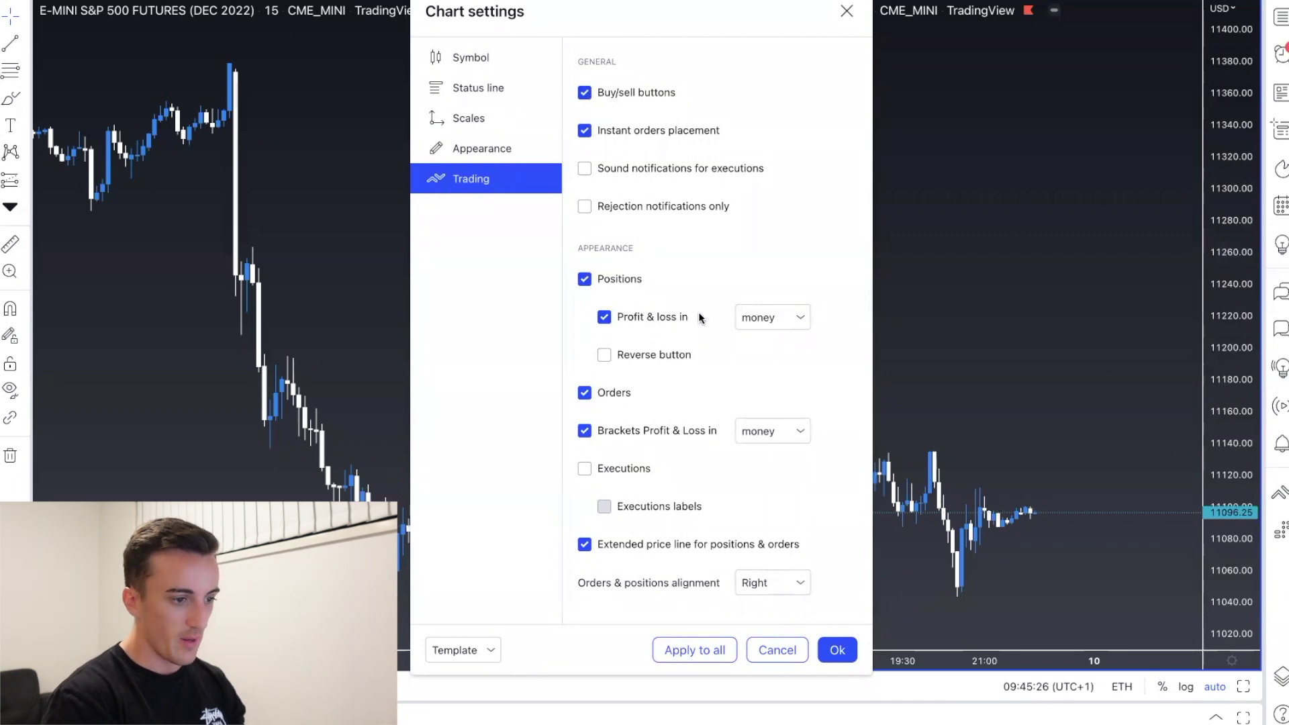
pyautogui.click(793, 318)
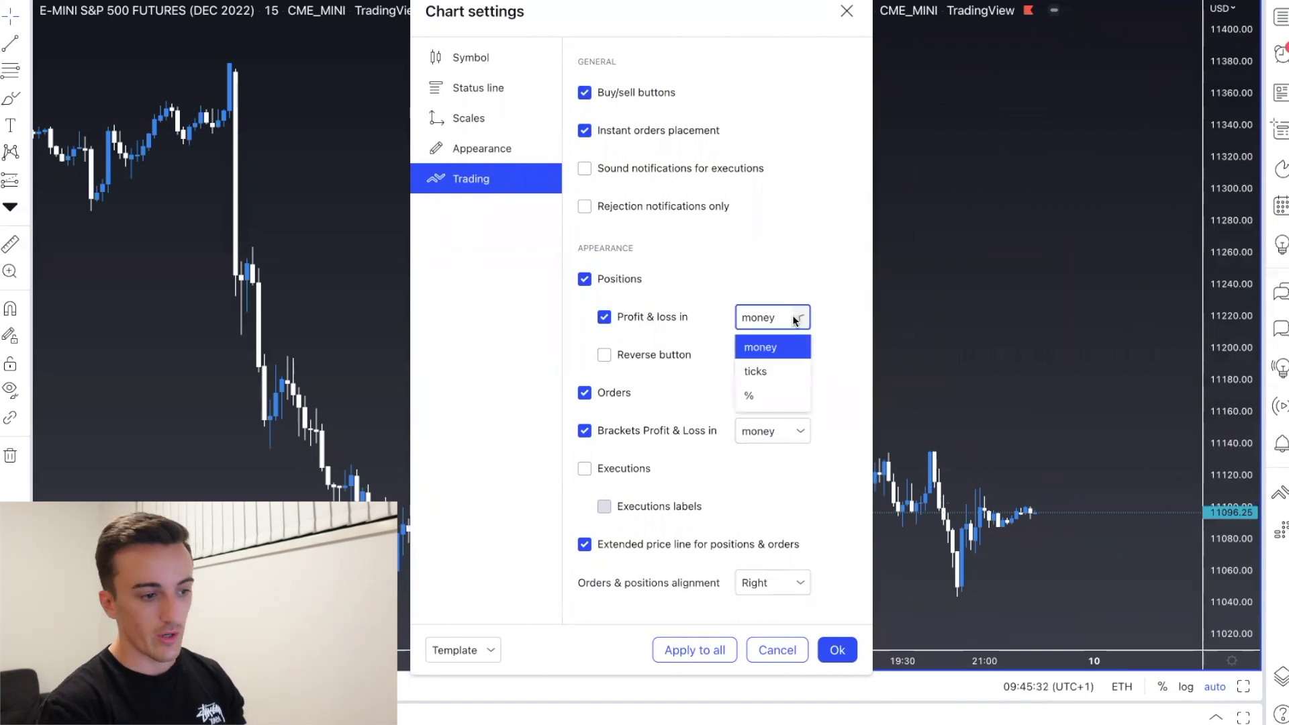
pyautogui.click(765, 376)
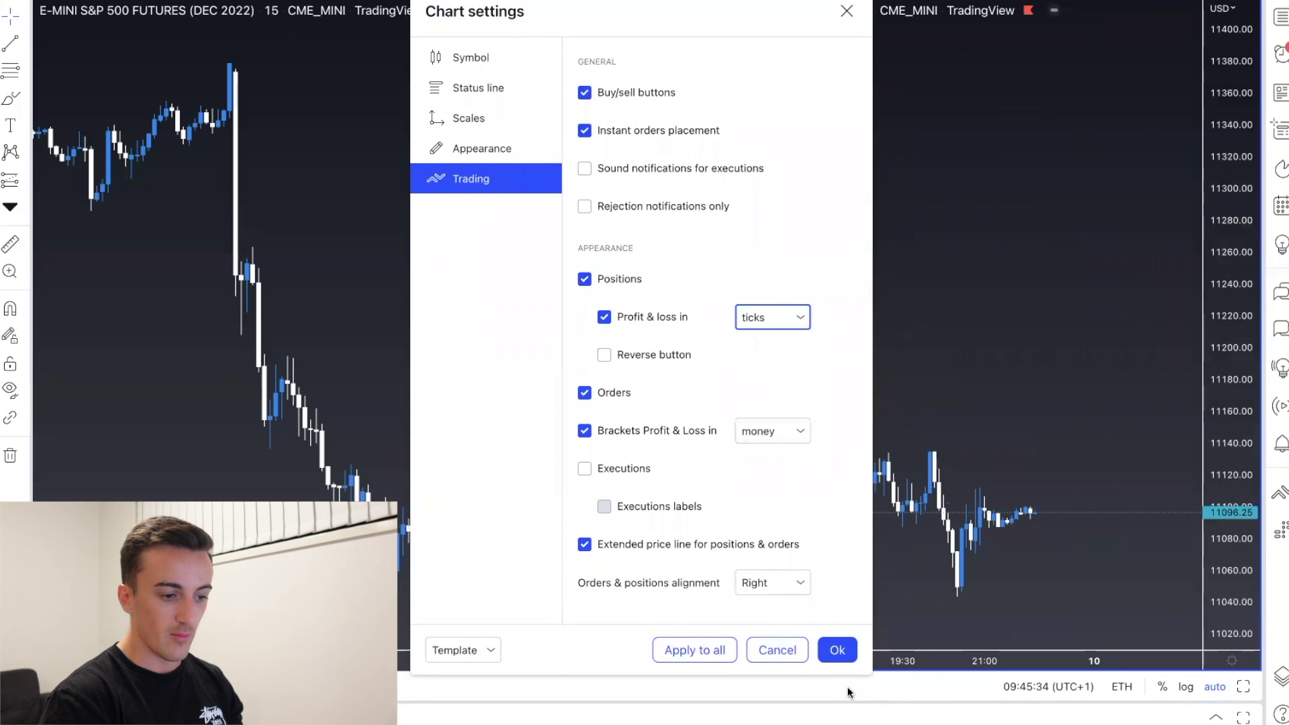
pyautogui.click(836, 648)
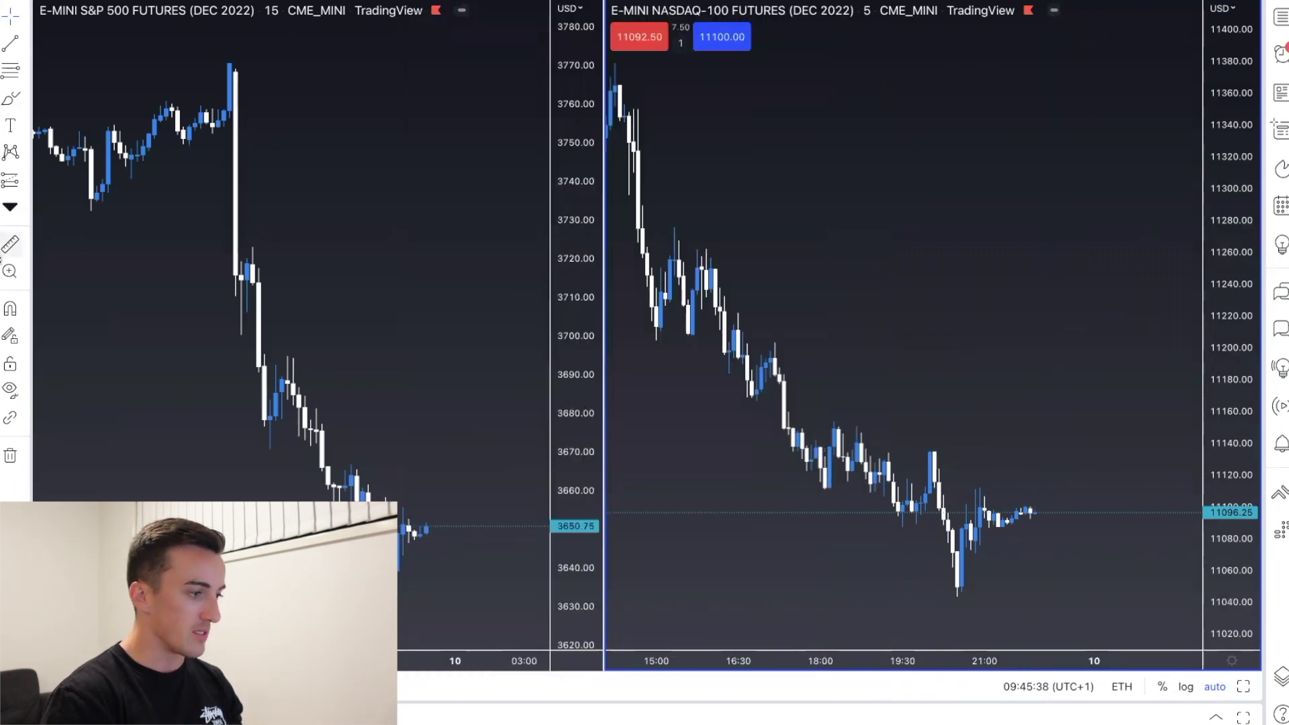
# Measure a price move up from the latest NASDAQ bar, then clear the measurement
pyautogui.click(10, 245)
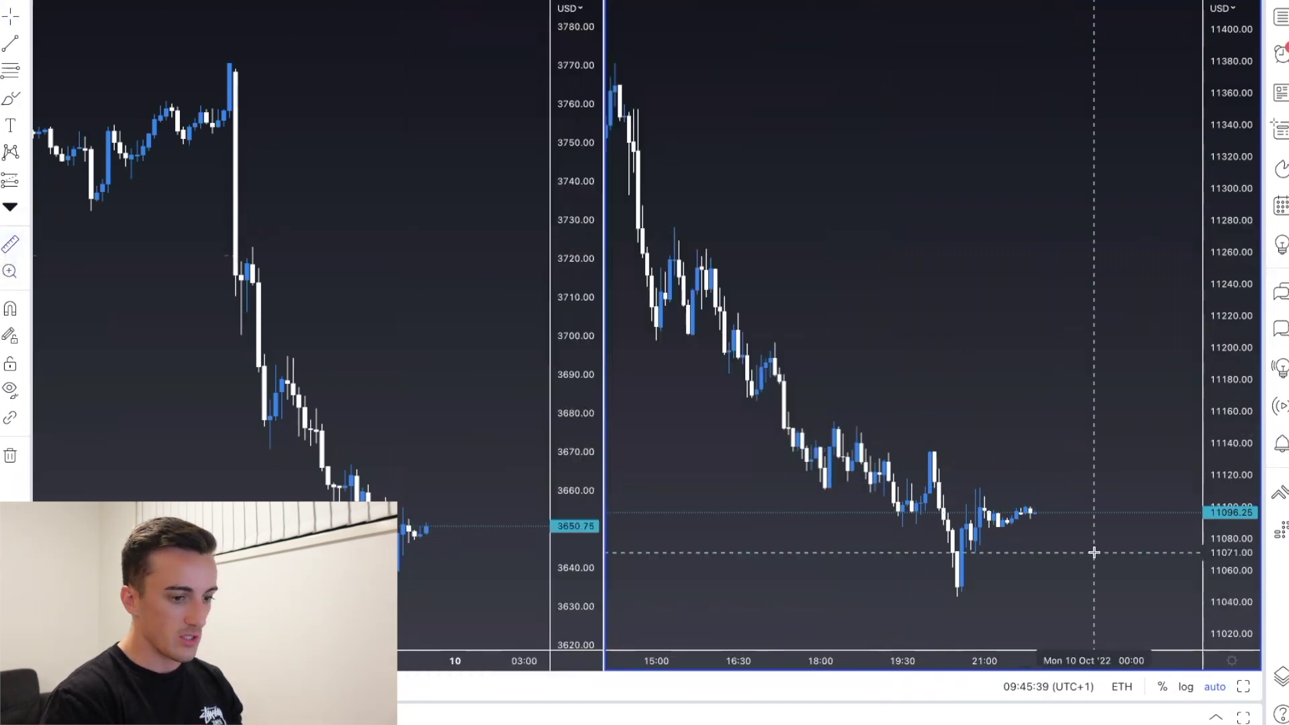
pyautogui.click(1041, 510)
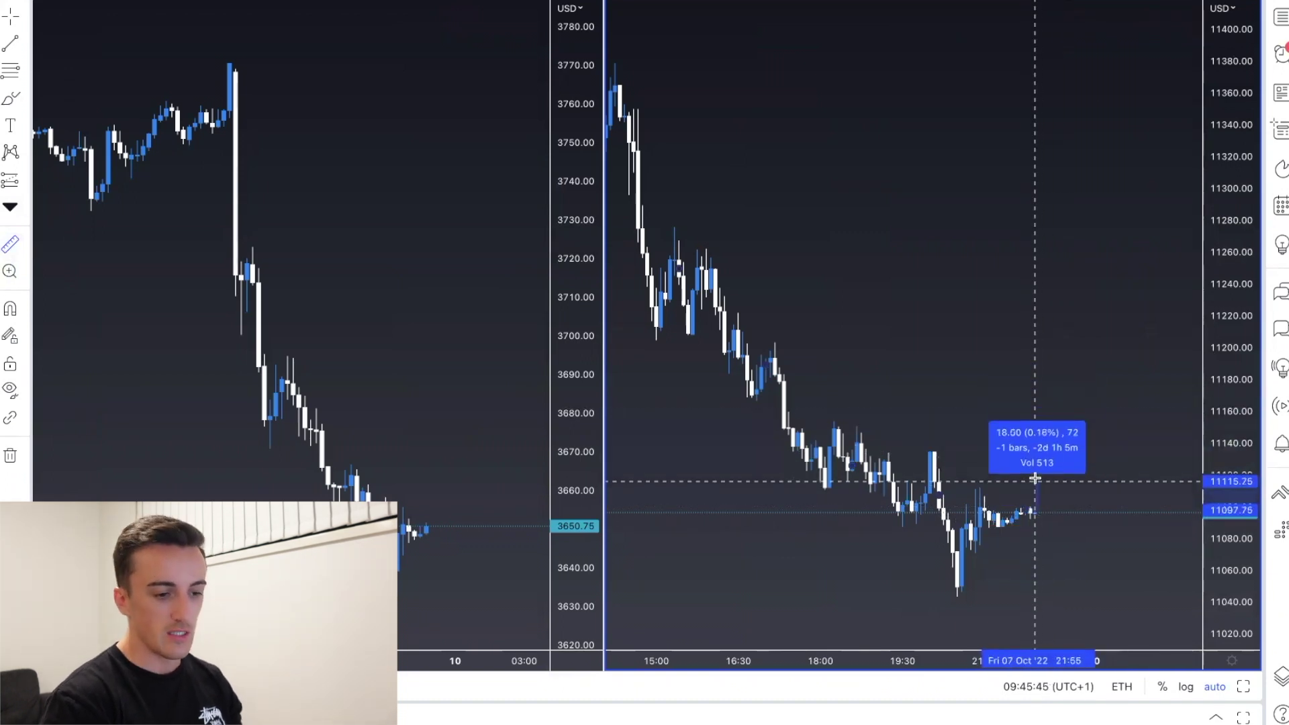
pyautogui.click(1046, 435)
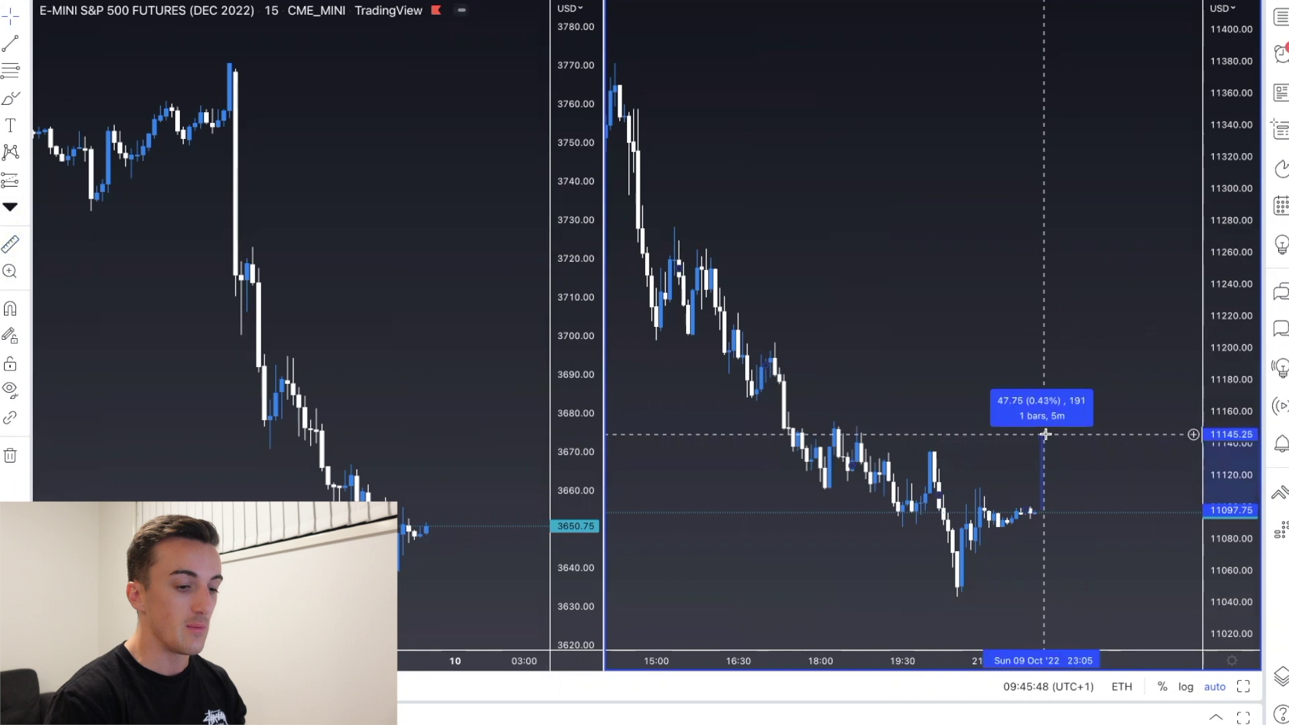
pyautogui.click(1046, 435)
# Set position profit and loss to money and turn on executions display in chart settings
pyautogui.rightClick(854, 149)
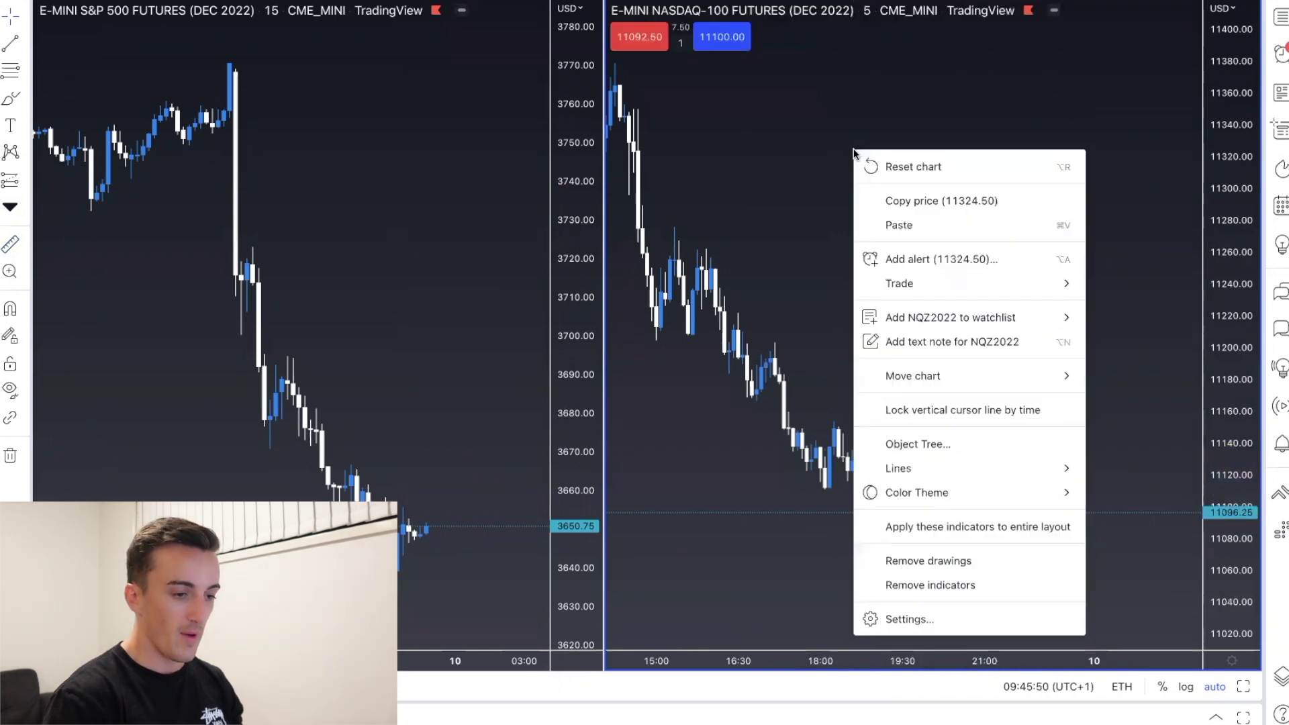
pyautogui.click(893, 616)
pyautogui.click(806, 337)
pyautogui.click(797, 362)
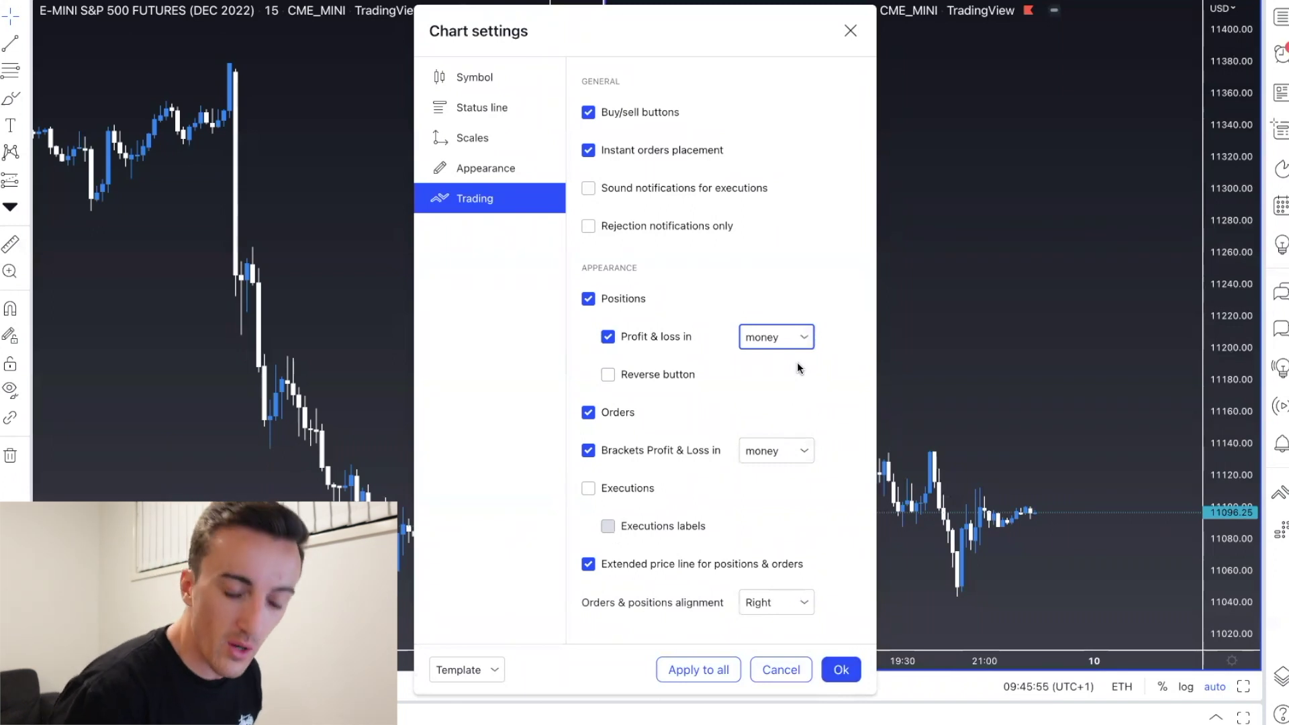
pyautogui.click(589, 488)
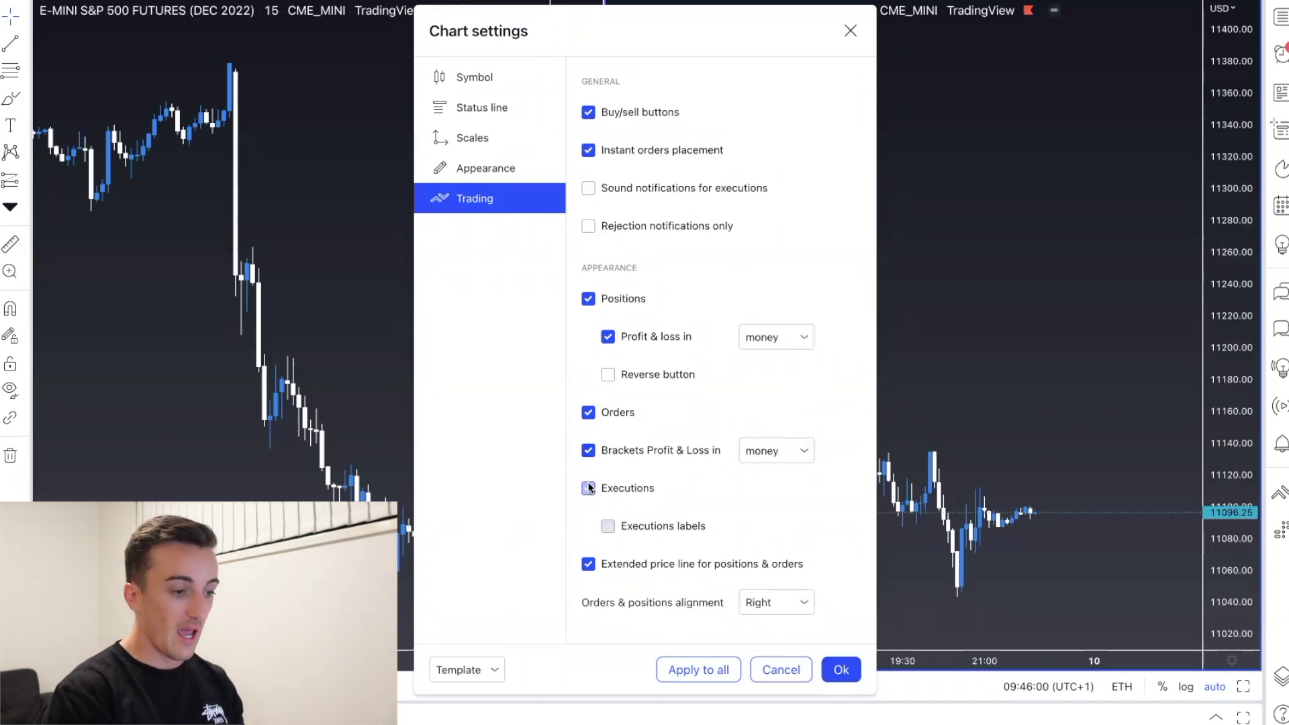
pyautogui.click(836, 666)
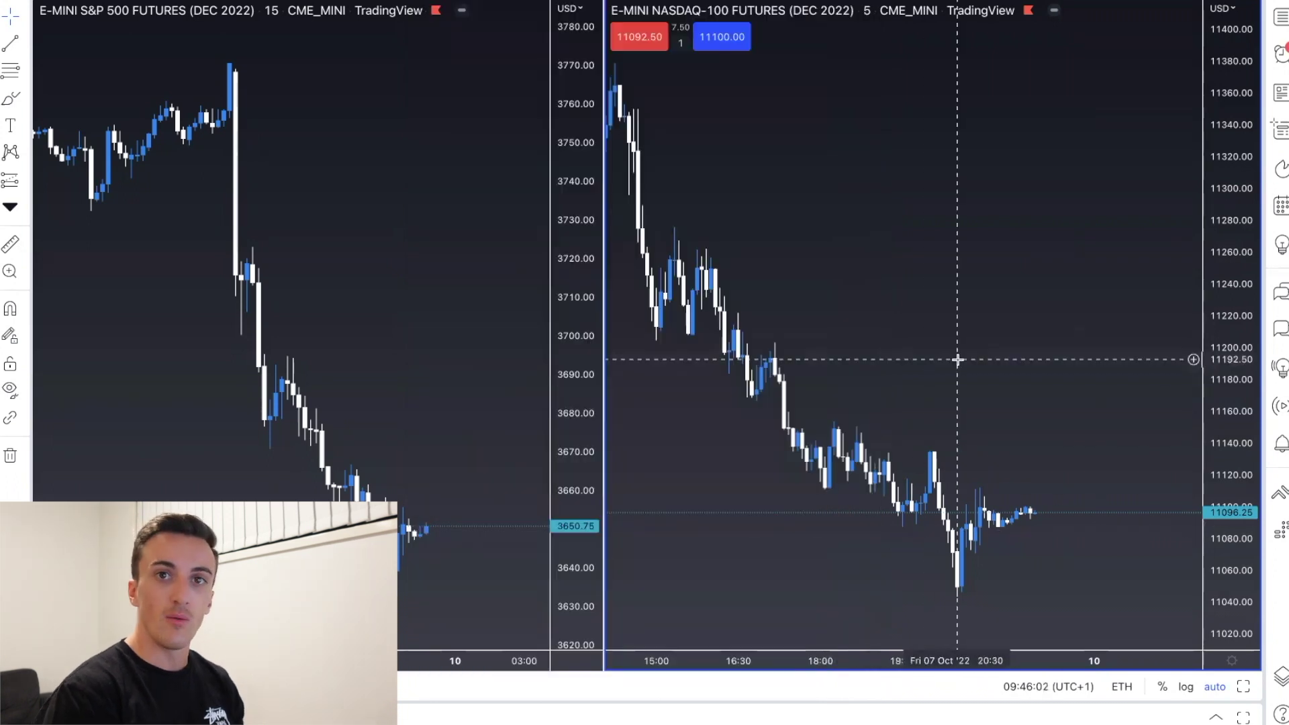
pyautogui.scroll(5, 964, 509)
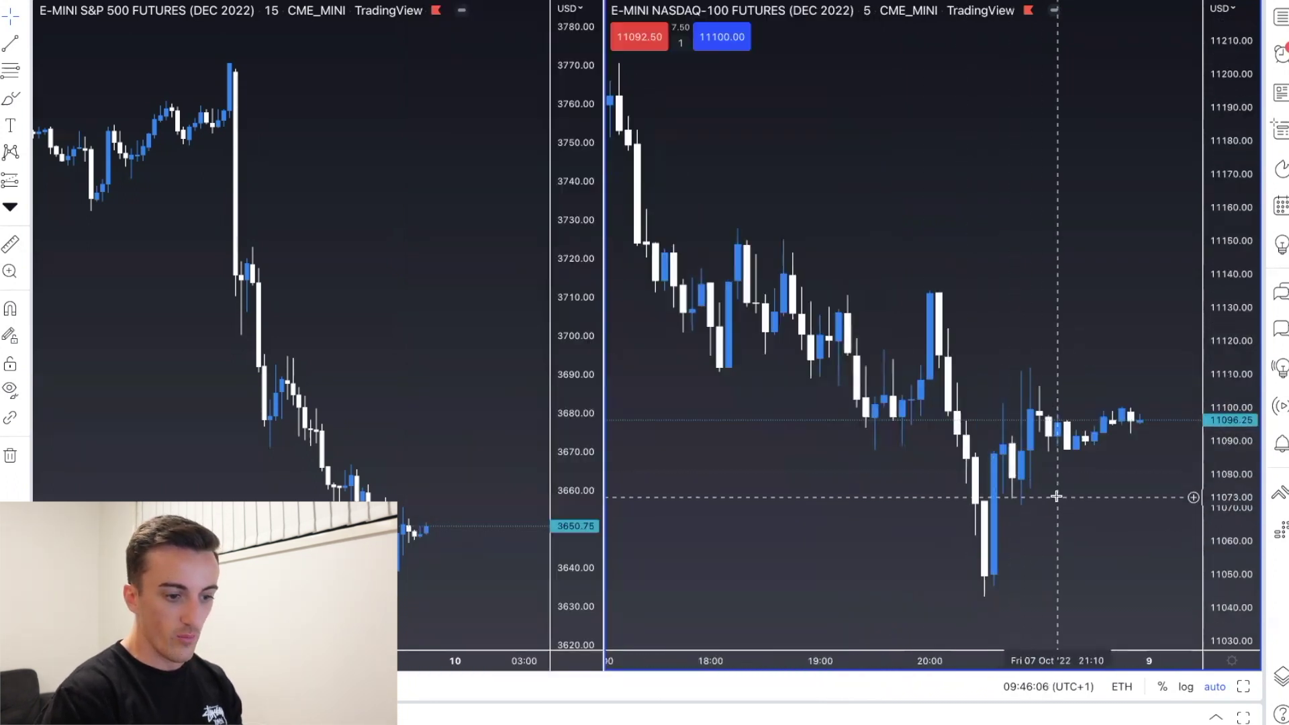
pyautogui.scroll(-2, 1056, 497)
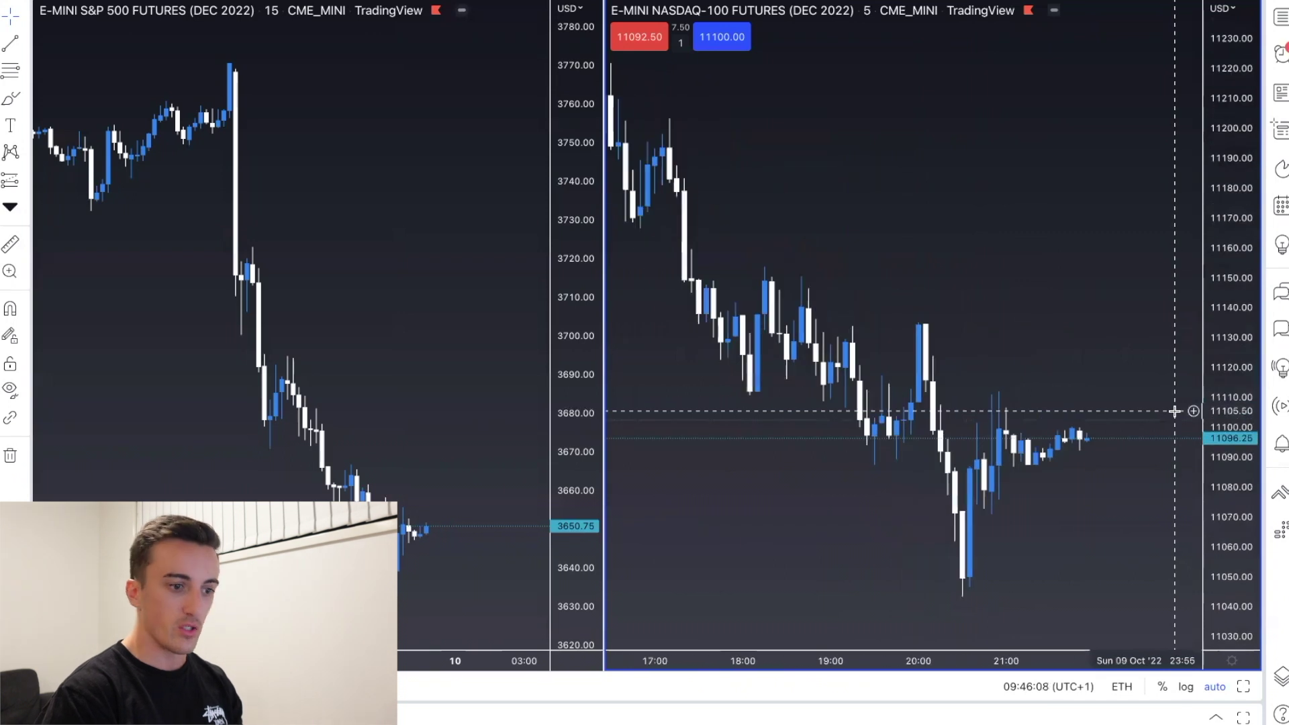
pyautogui.scroll(-1, 1154, 363)
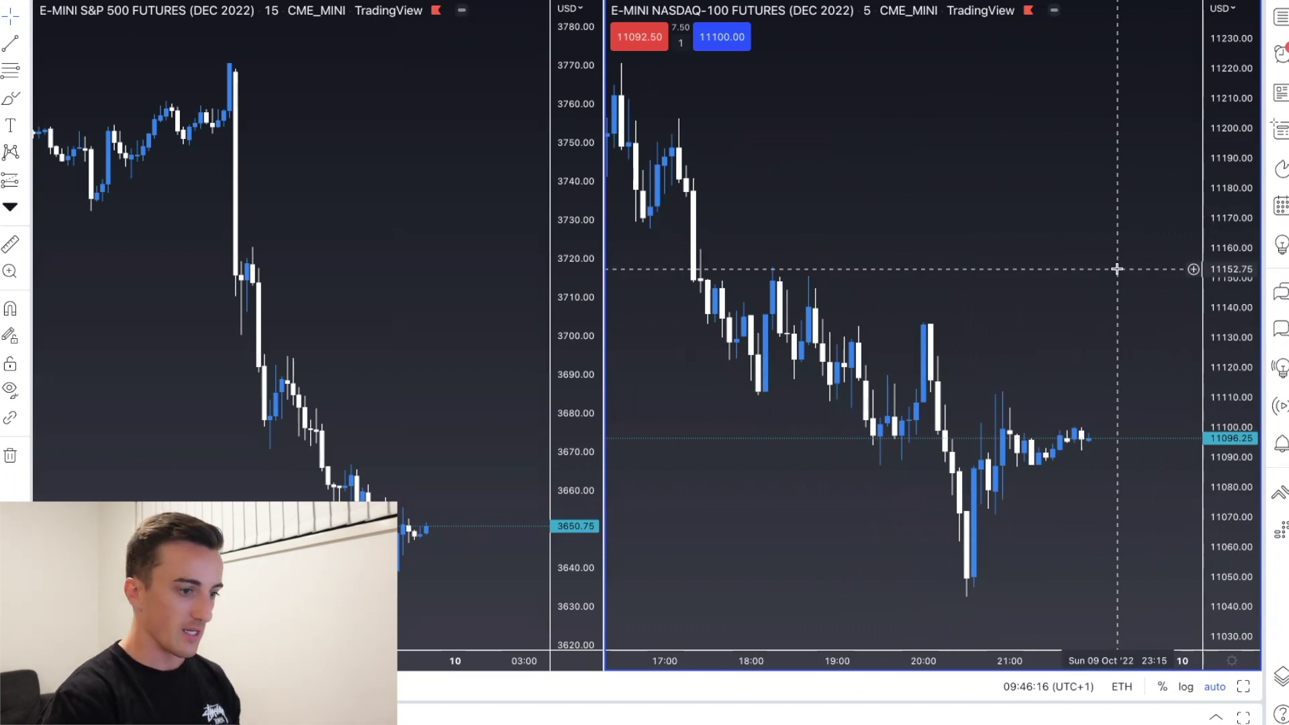
pyautogui.click(1279, 531)
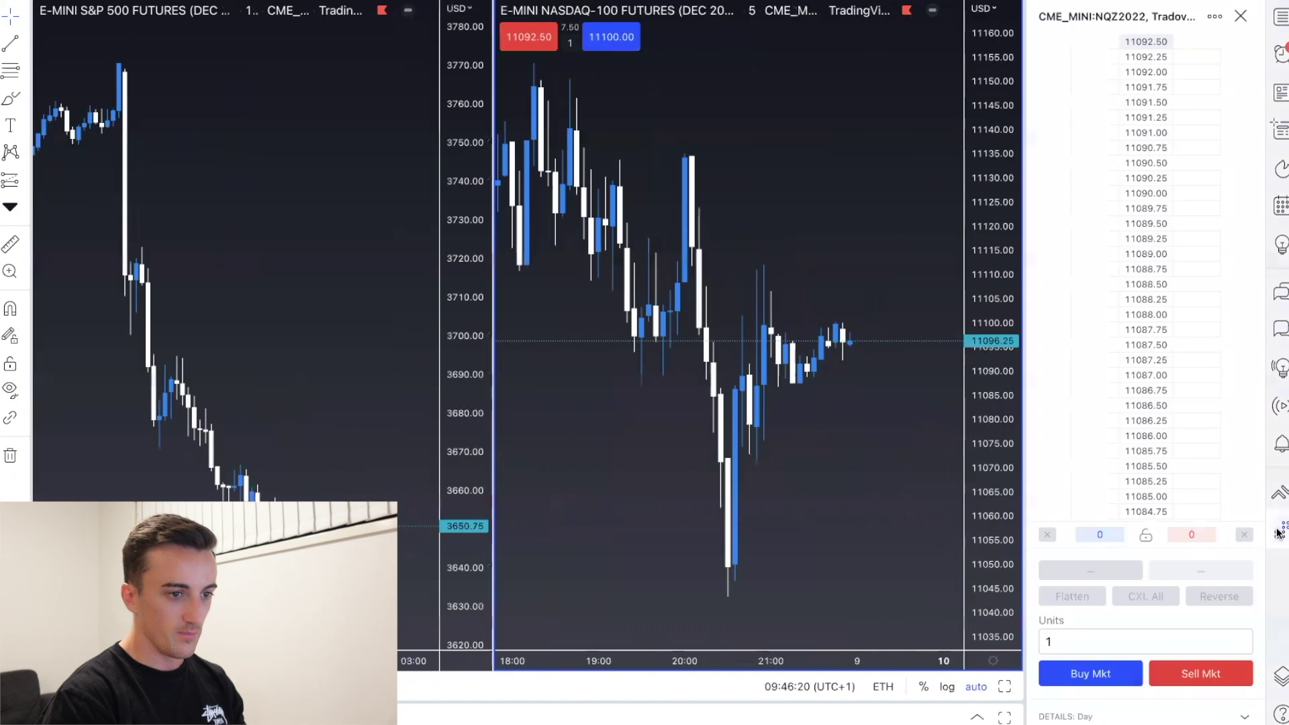
pyautogui.click(1279, 493)
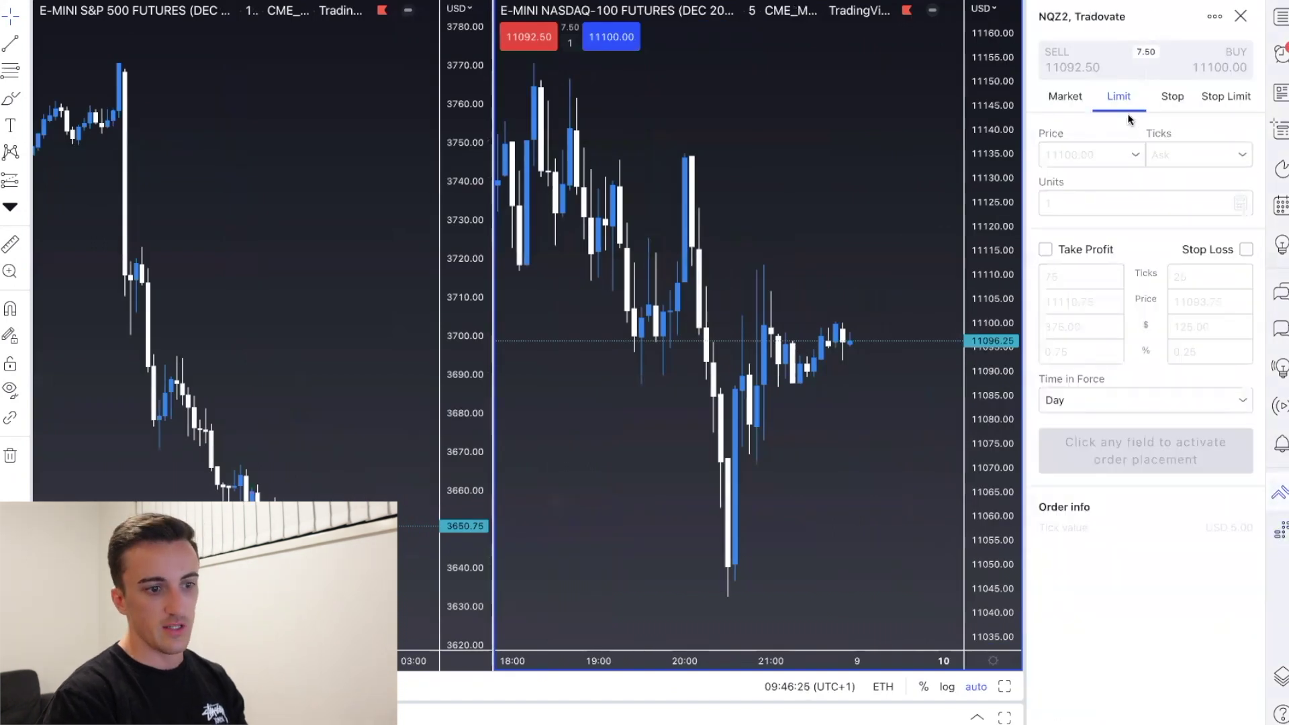
pyautogui.click(1063, 98)
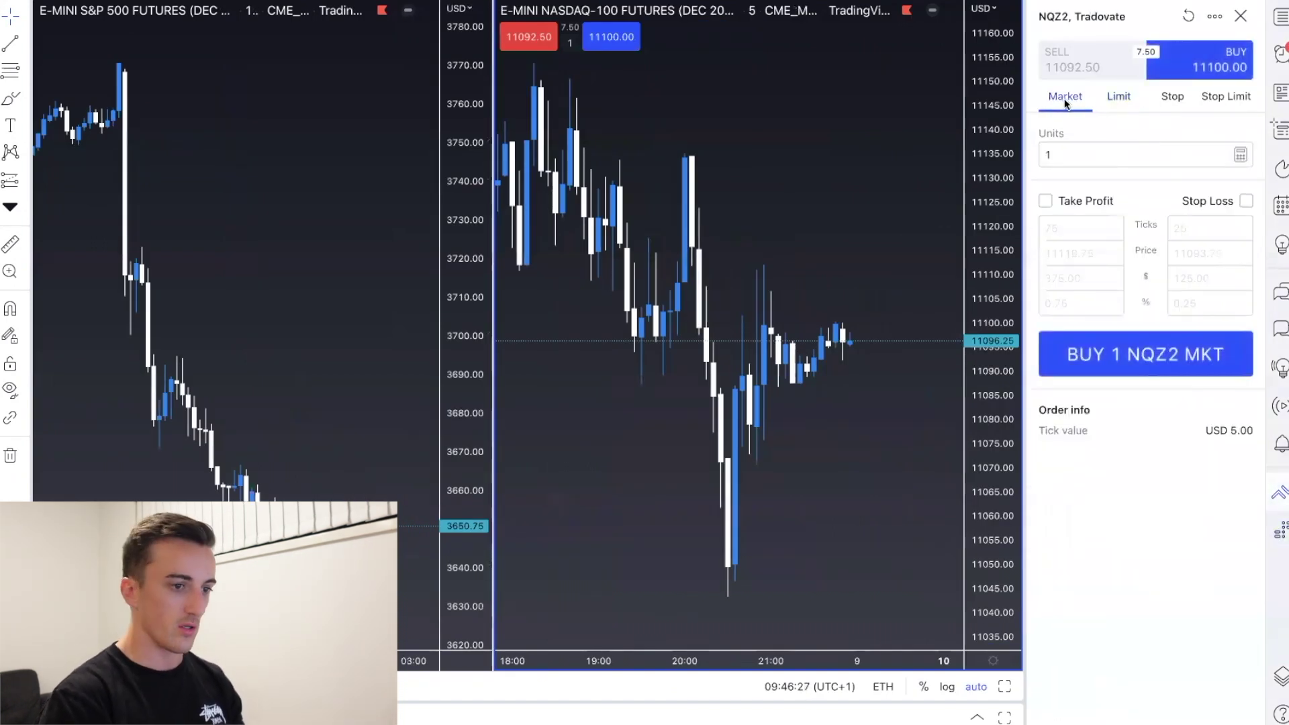
pyautogui.click(1117, 98)
pyautogui.click(1171, 98)
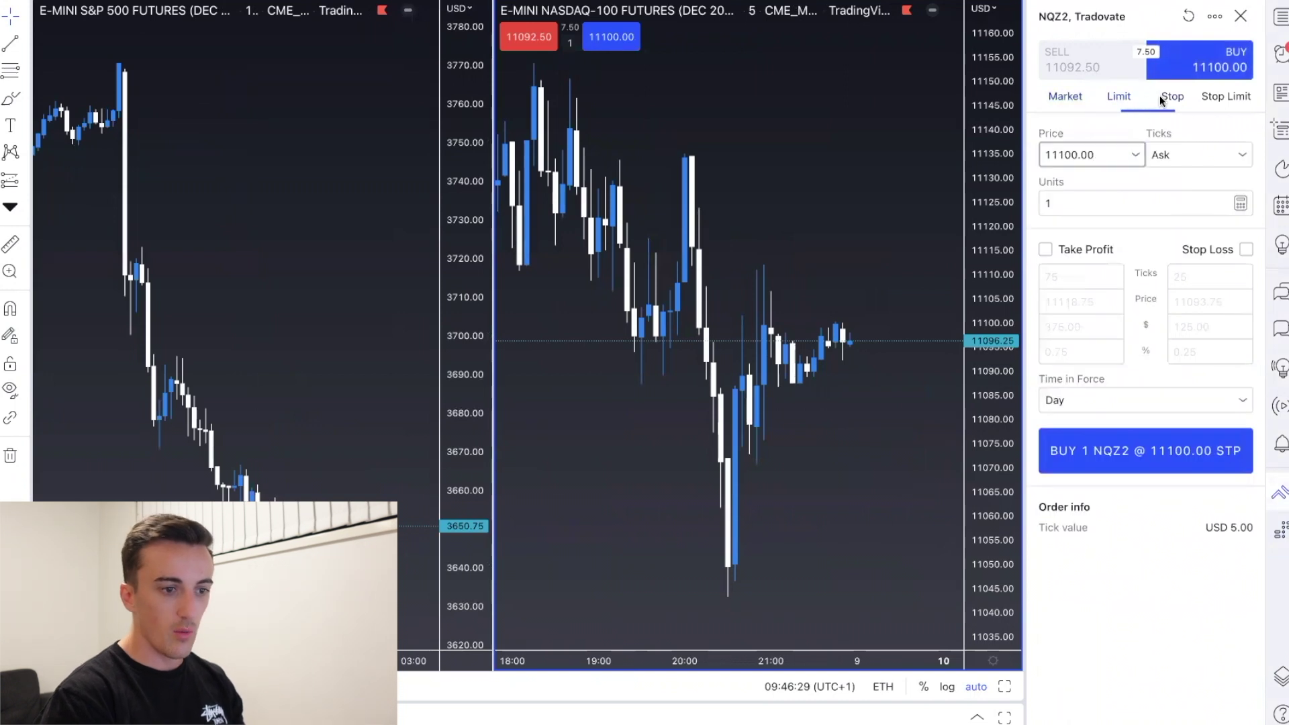
pyautogui.click(1217, 98)
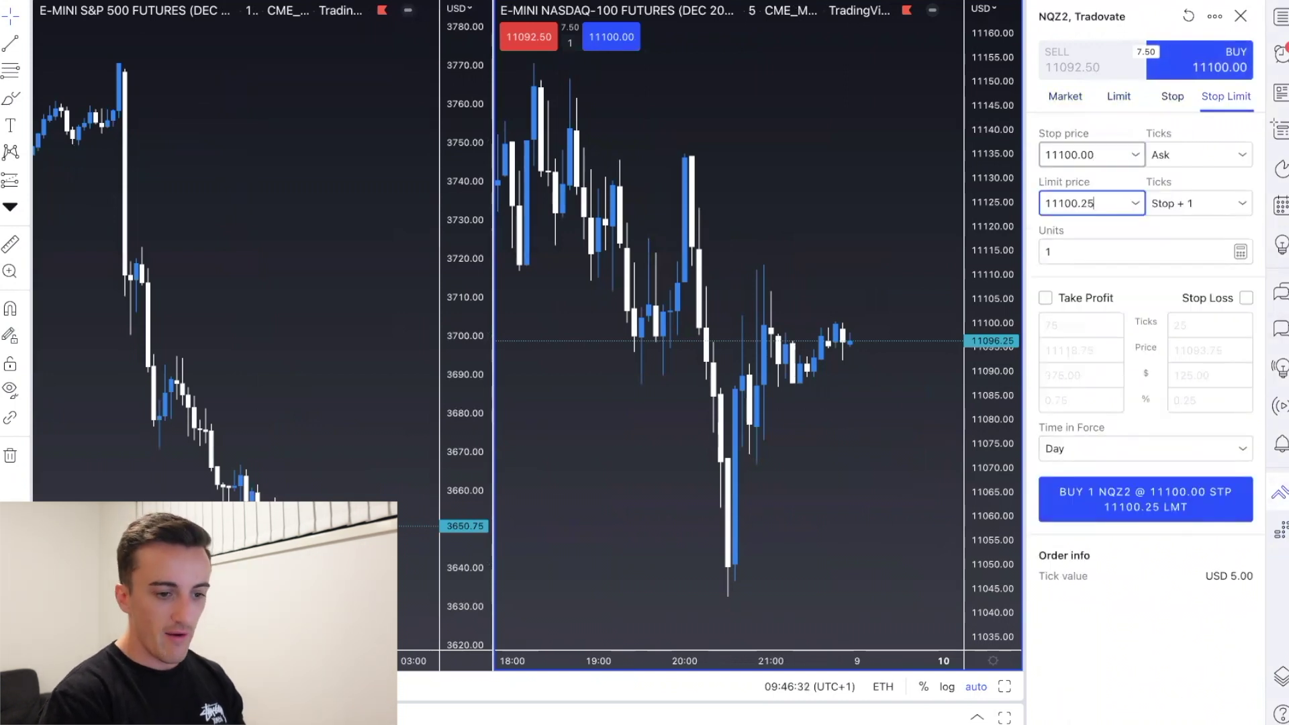
pyautogui.click(1240, 17)
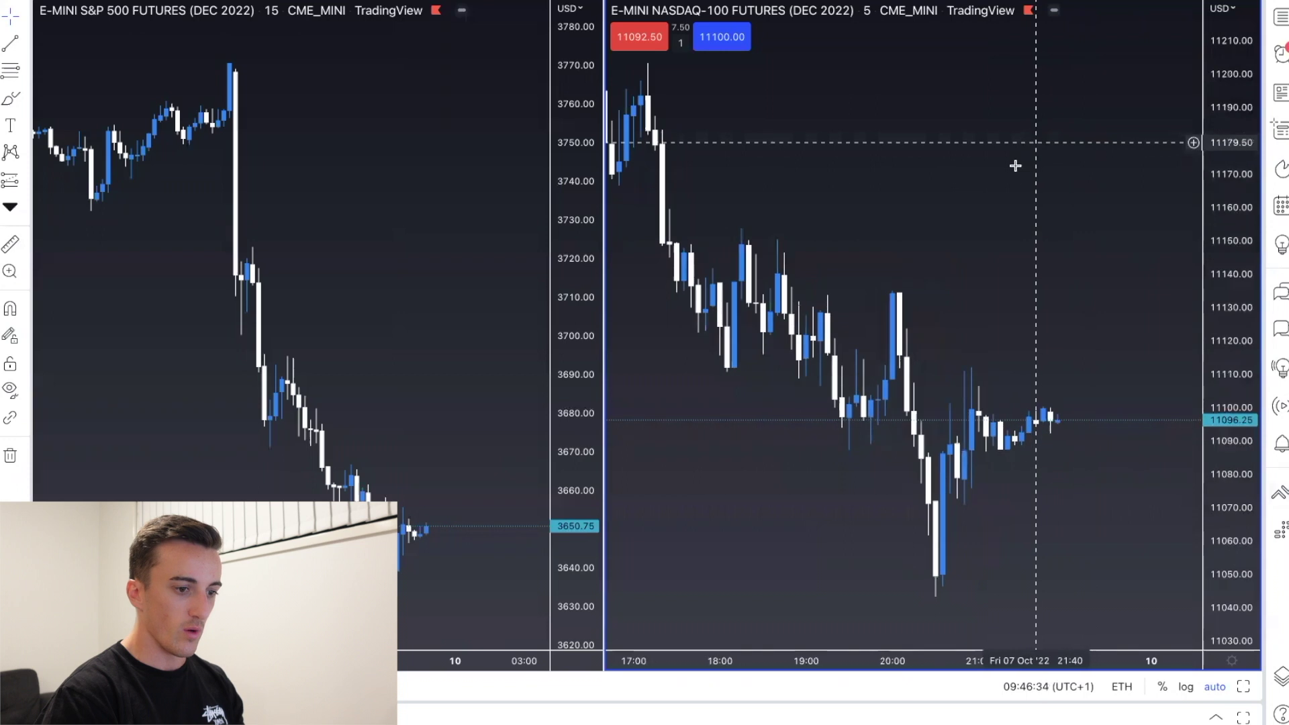
pyautogui.scroll(-4, 1000, 196)
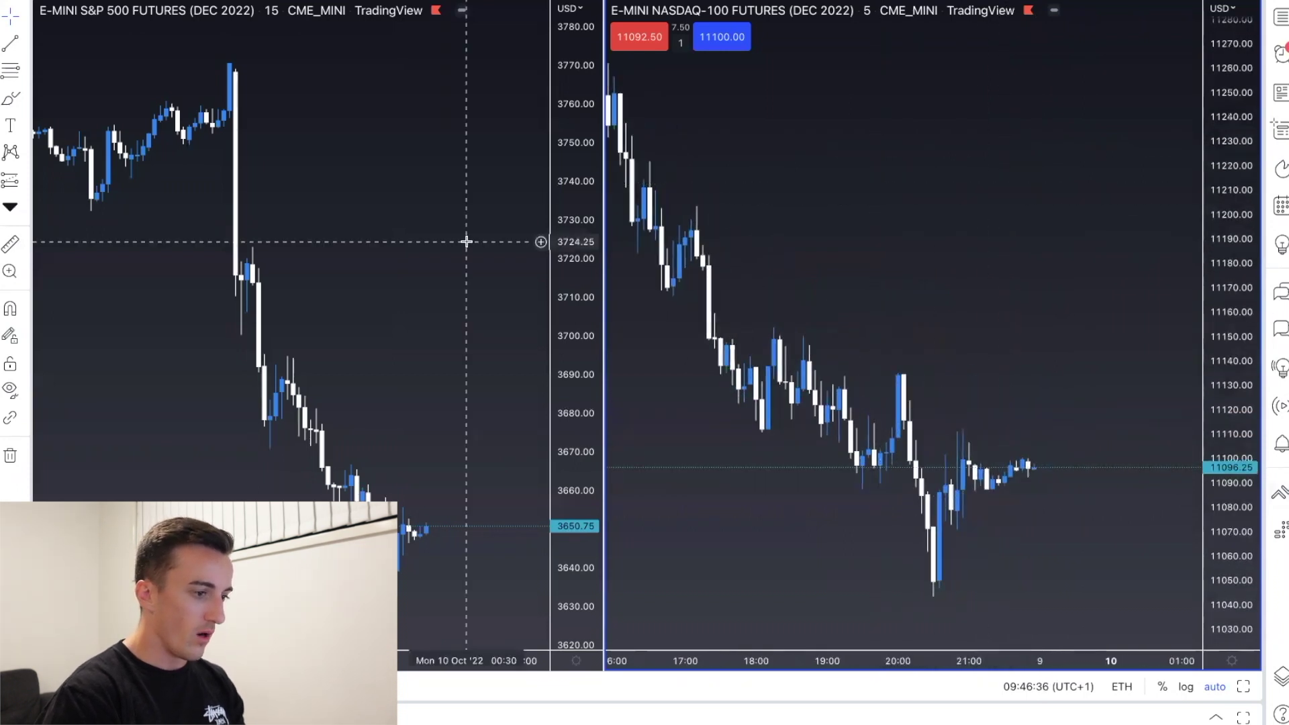
# Scroll the TradingView chart right before returning to the Tradovate workspace
pyautogui.hscroll(3, 467, 242)
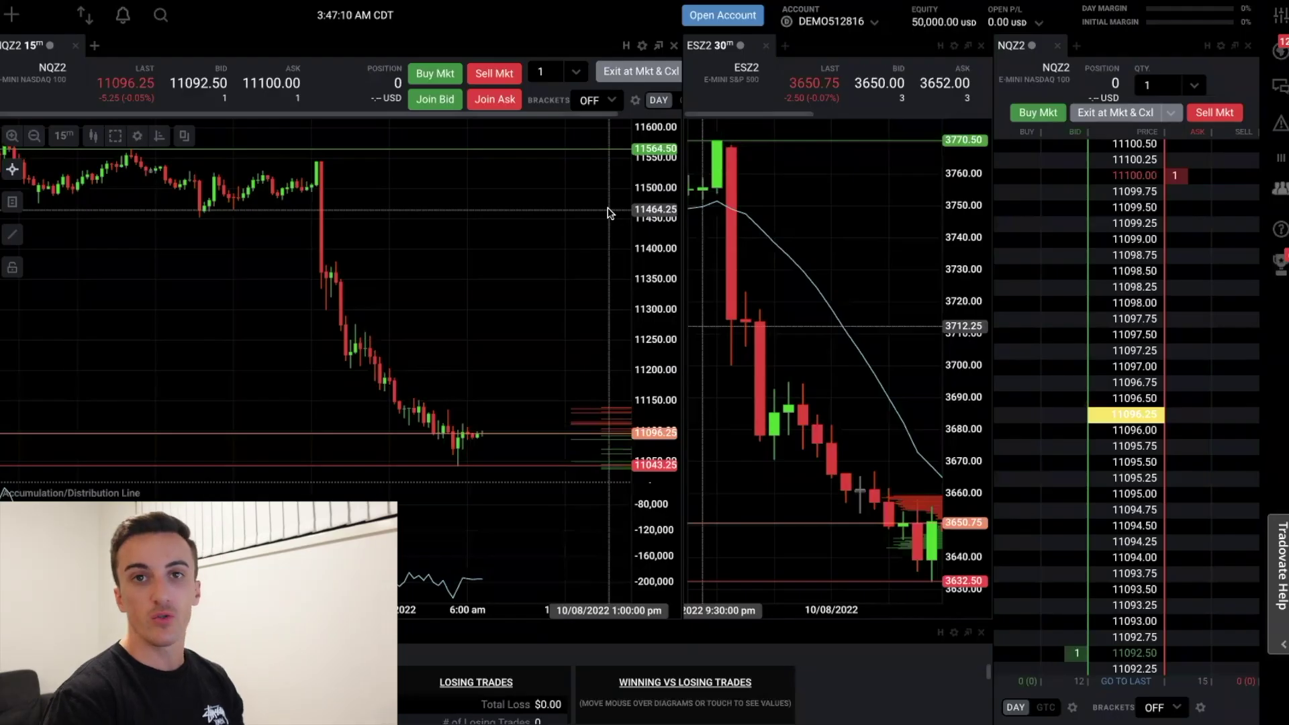
# Maximize the Performance Center panel to review the trading statistics full-size
pyautogui.click(969, 633)
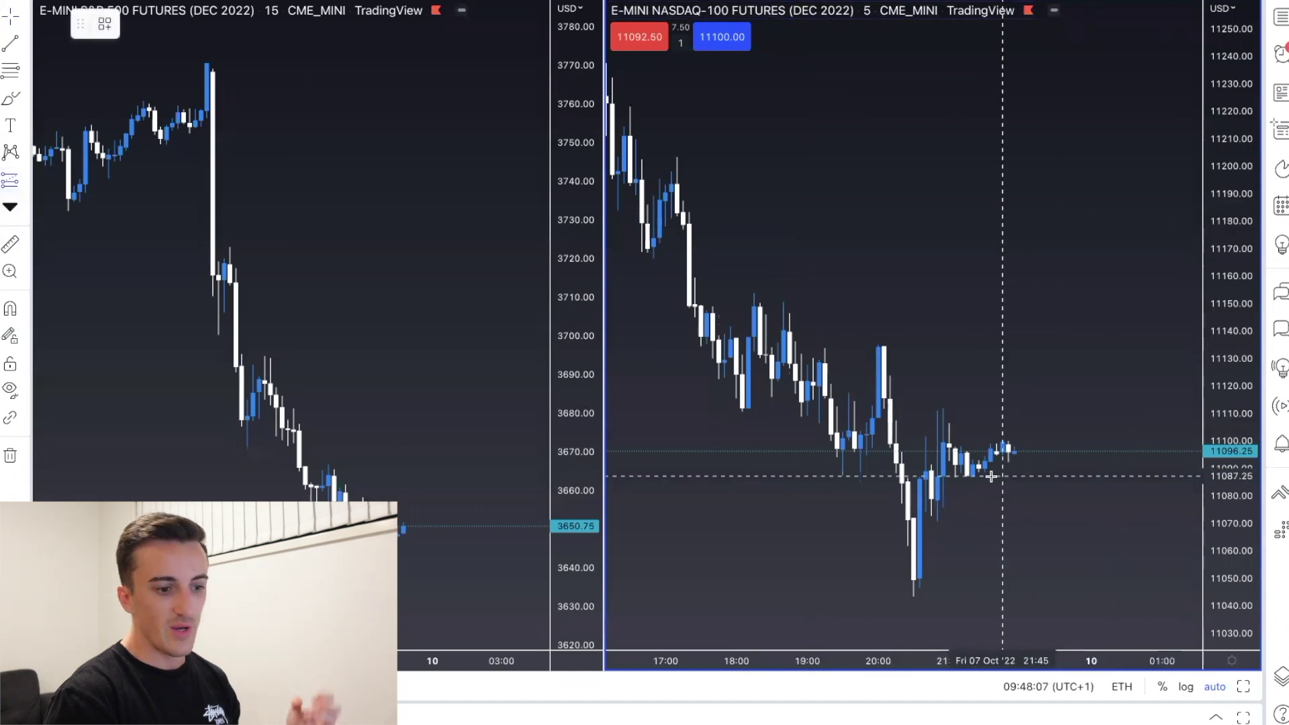
# Place and widen a long position setup on the NASDAQ chart
pyautogui.click(967, 464)
pyautogui.moveTo(1052, 465); pyautogui.dragTo(1121, 464)
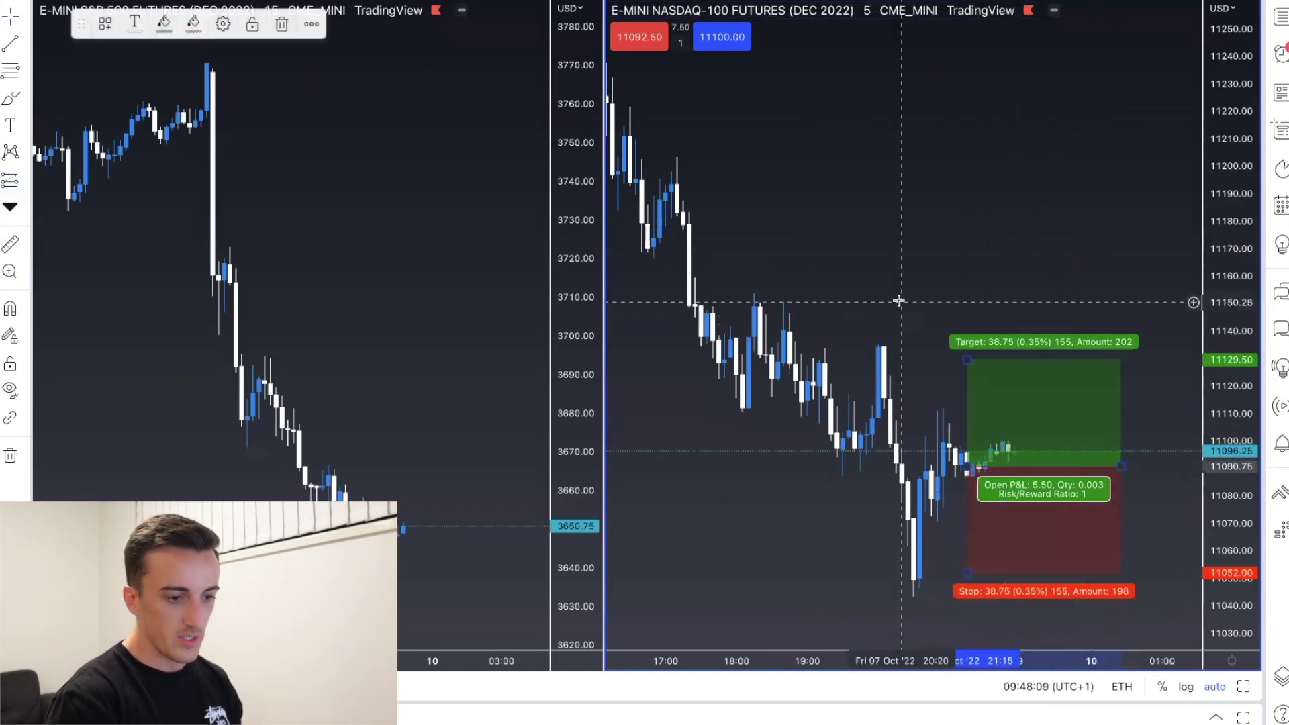
pyautogui.click(1185, 553)
# Add an NQZ2022 price alert, move it to 11090 and save it, then return to Tradovate
pyautogui.rightClick(1185, 568)
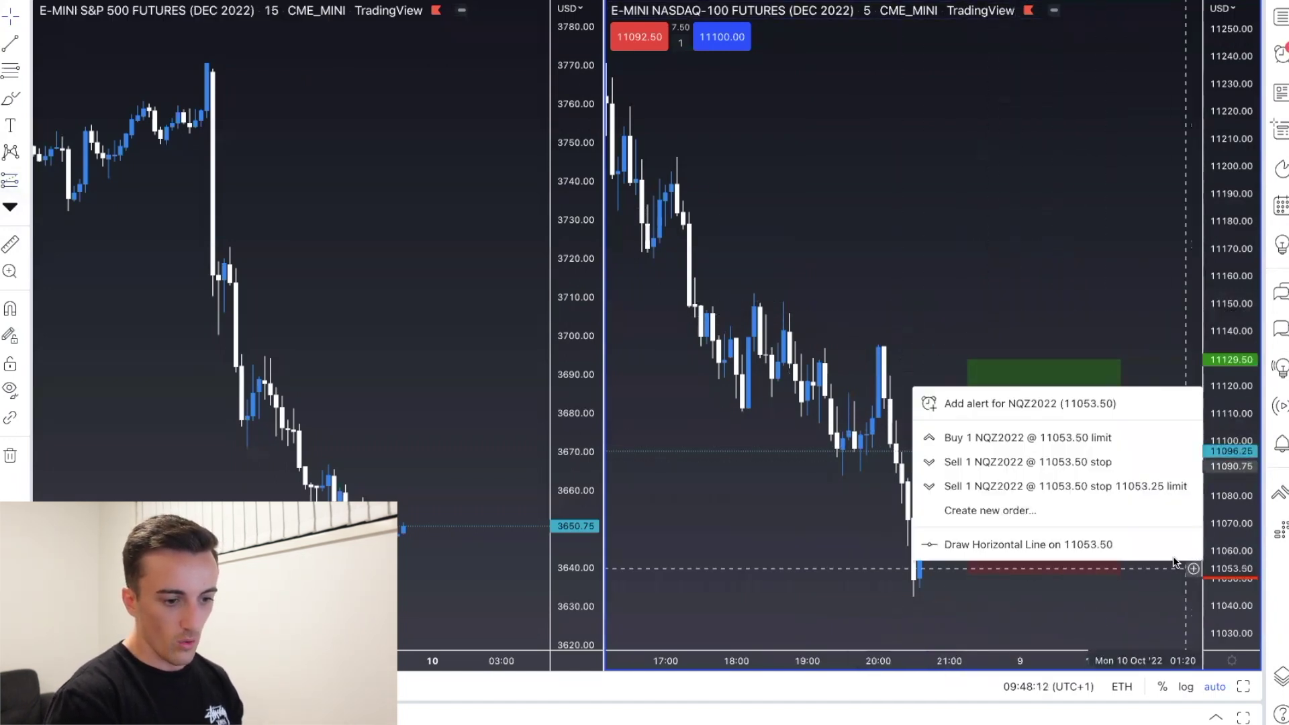
pyautogui.click(1038, 406)
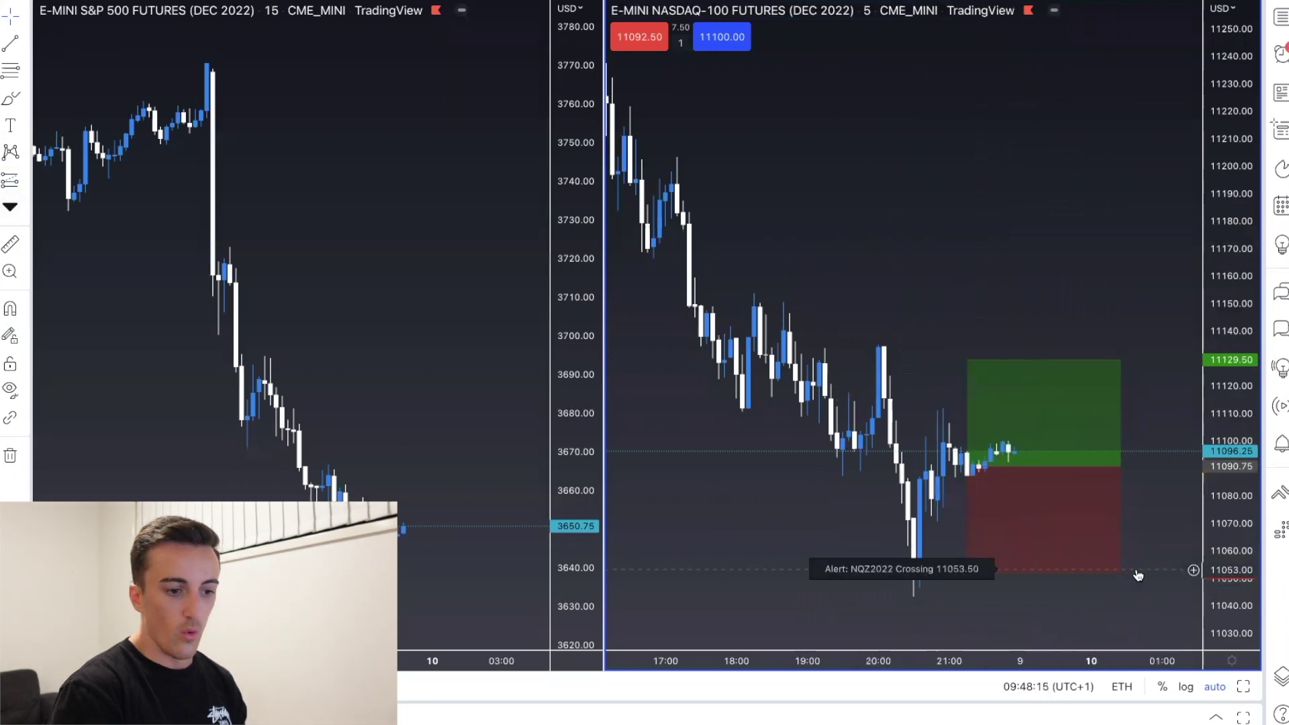
pyautogui.moveTo(1138, 576); pyautogui.dragTo(1095, 468)
pyautogui.doubleClick(1095, 469)
pyautogui.click(848, 658)
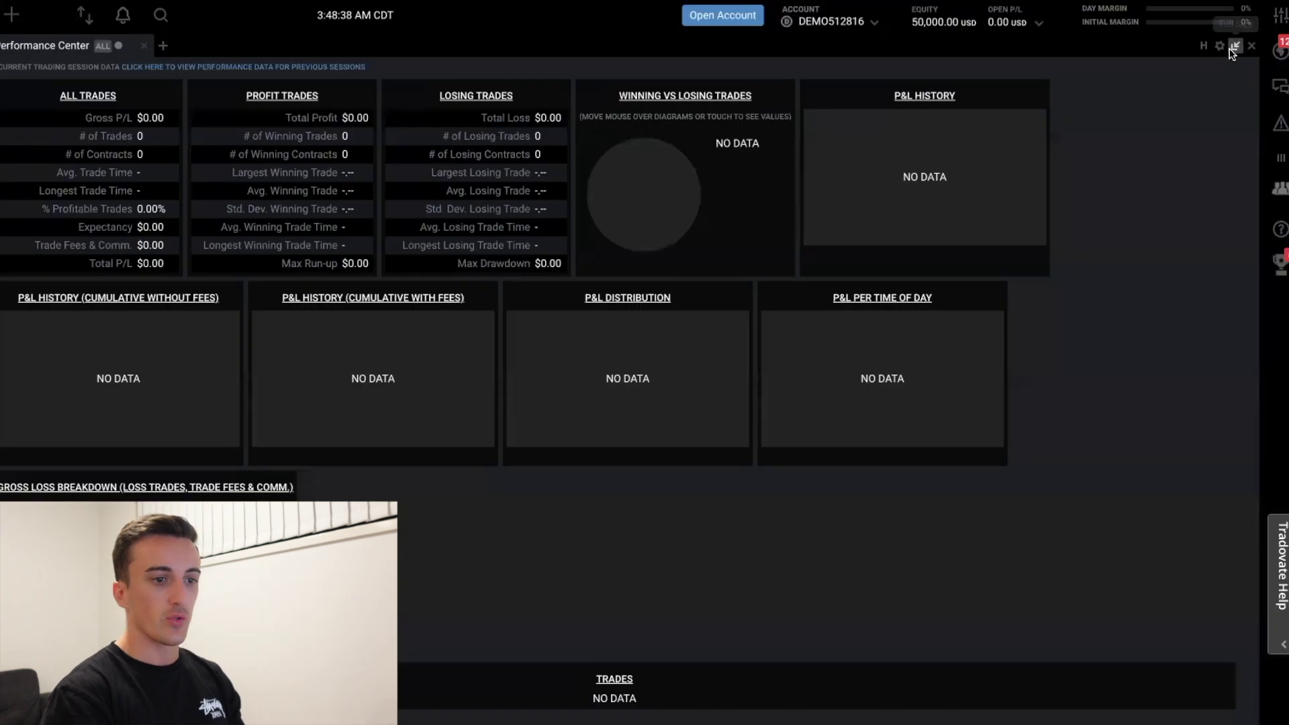
pyautogui.click(1235, 45)
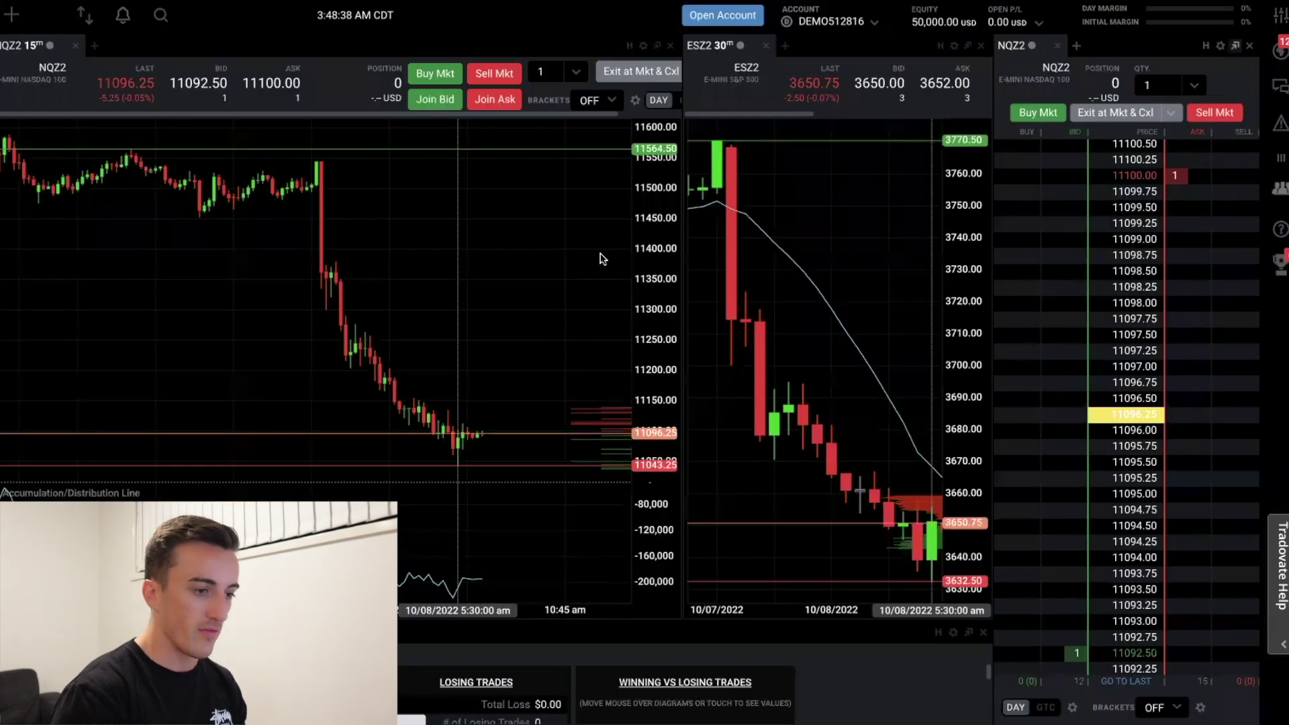